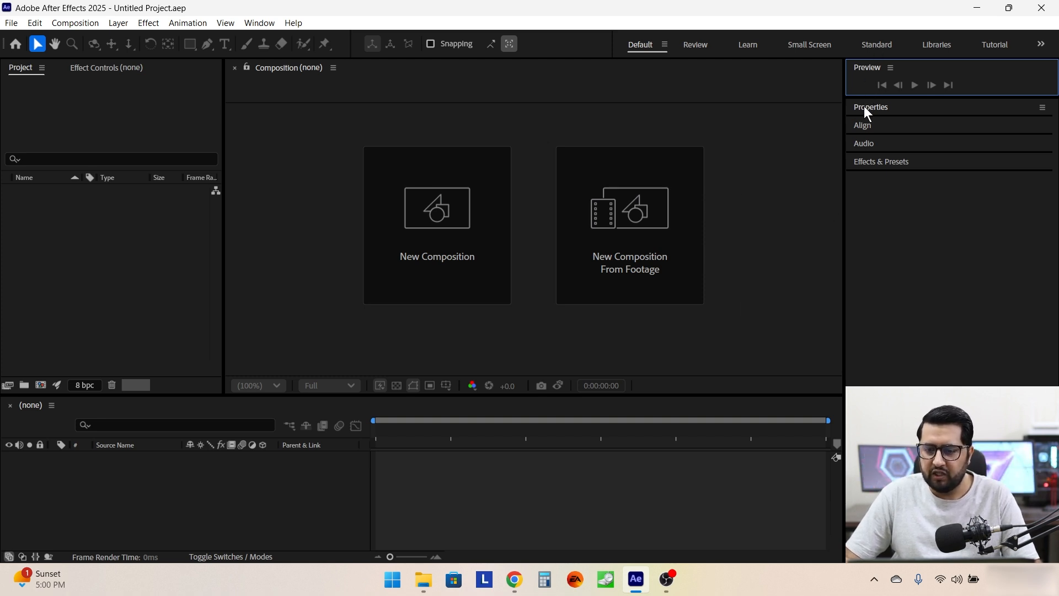
# Look over the contents of the Align, Audio and Effects & Presets panels
pyautogui.click(866, 128)
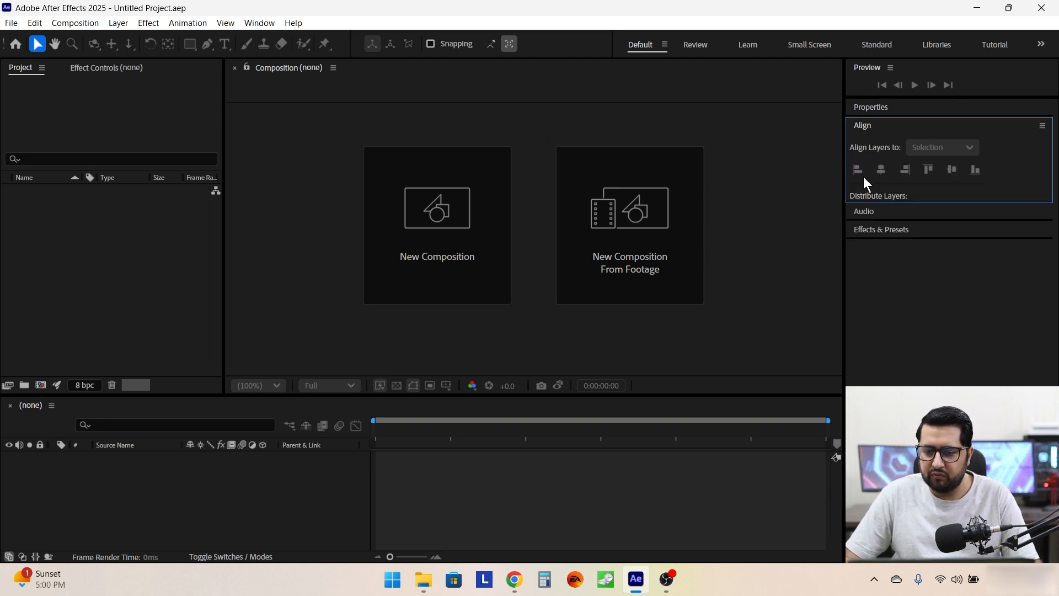
pyautogui.click(865, 212)
pyautogui.click(870, 351)
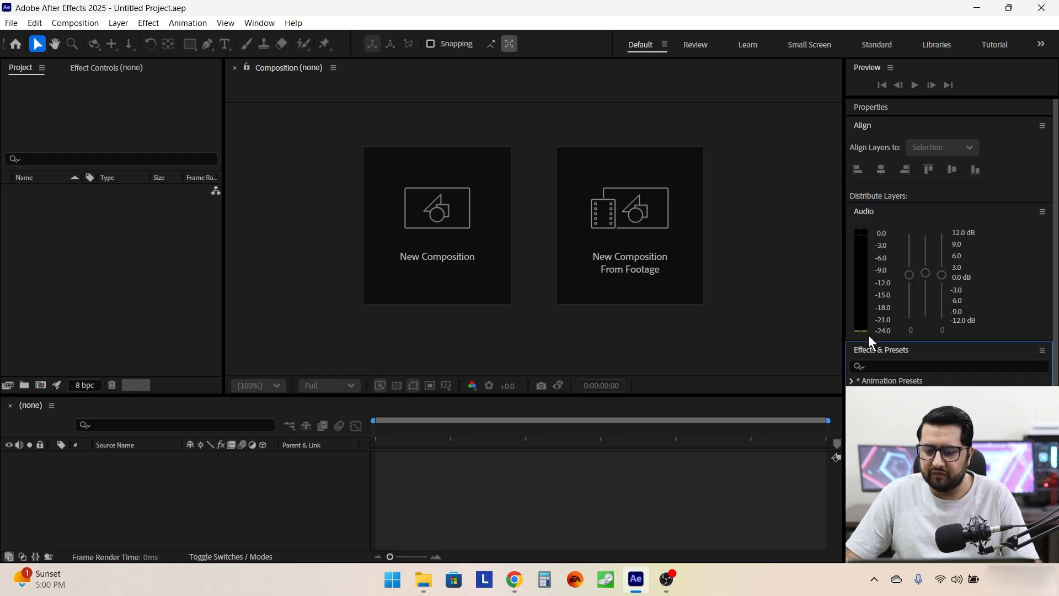
pyautogui.click(861, 347)
pyautogui.click(869, 190)
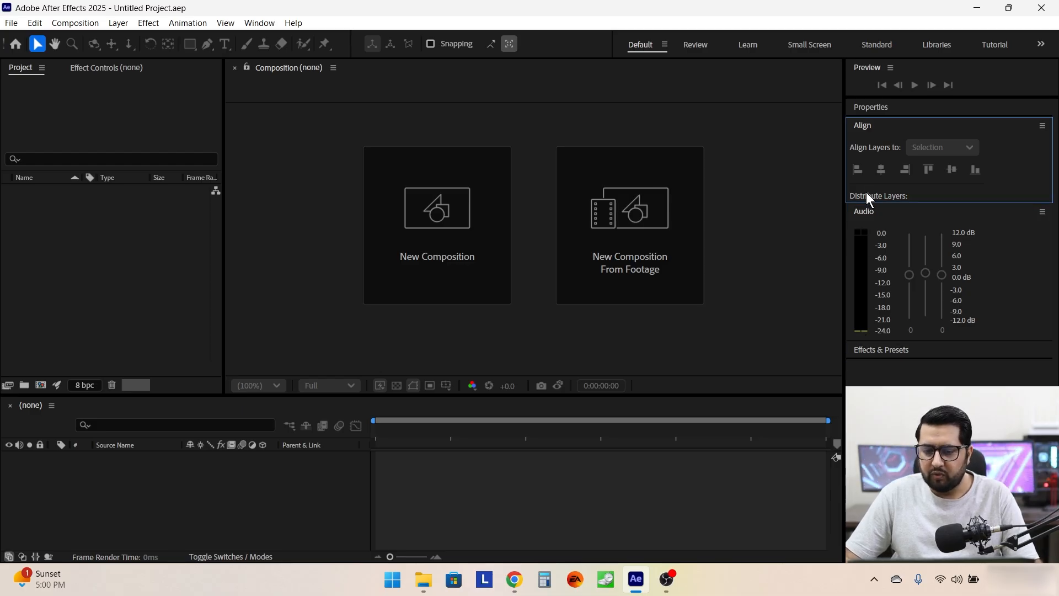
pyautogui.click(856, 125)
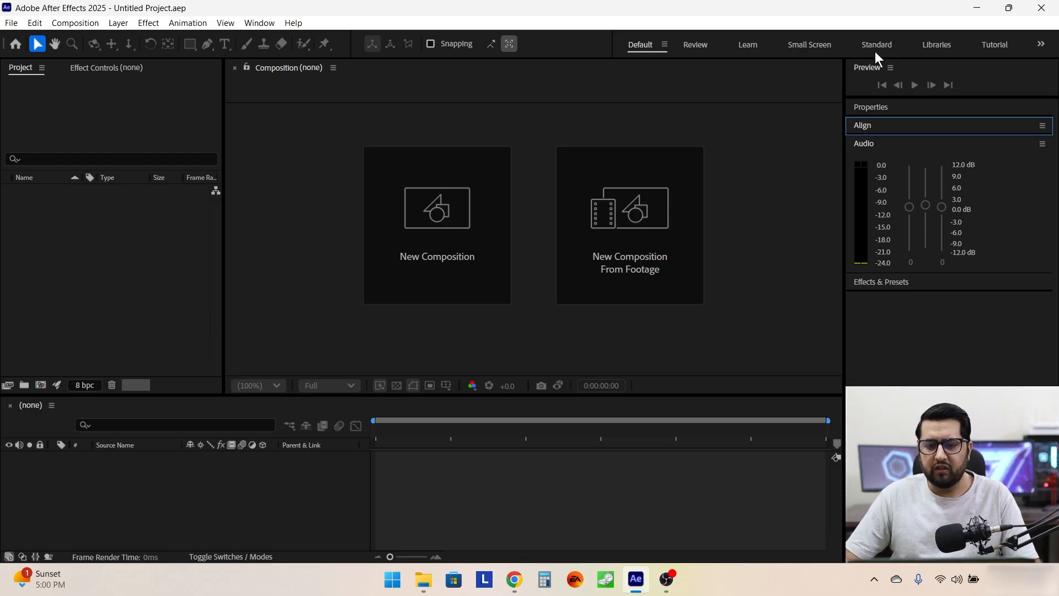
# Preview the Review, Learn and Small Screen workspace layouts, then return to the Default workspace
pyautogui.click(702, 44)
pyautogui.click(751, 44)
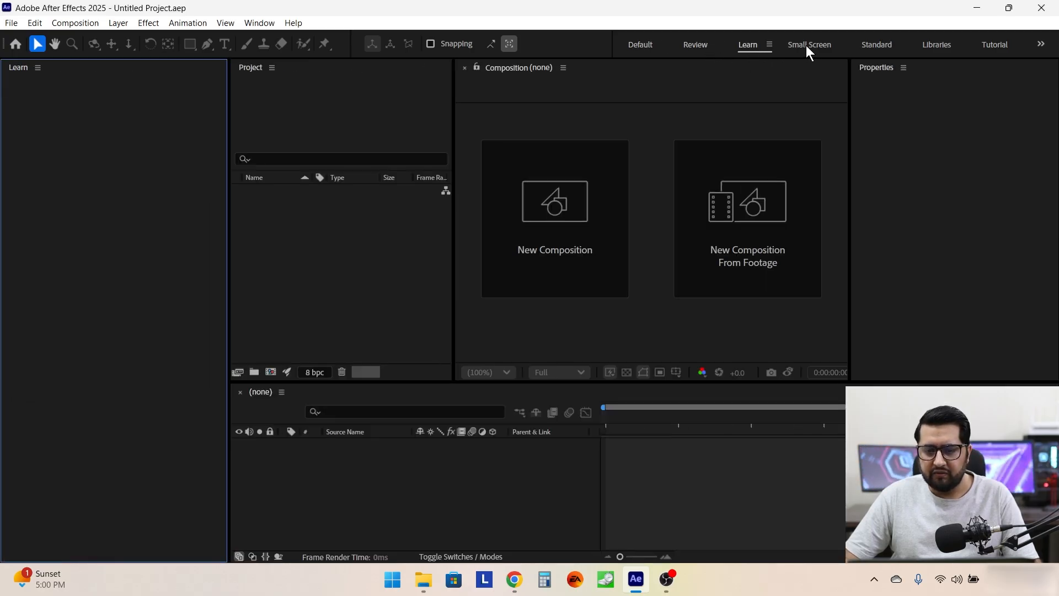
pyautogui.click(806, 46)
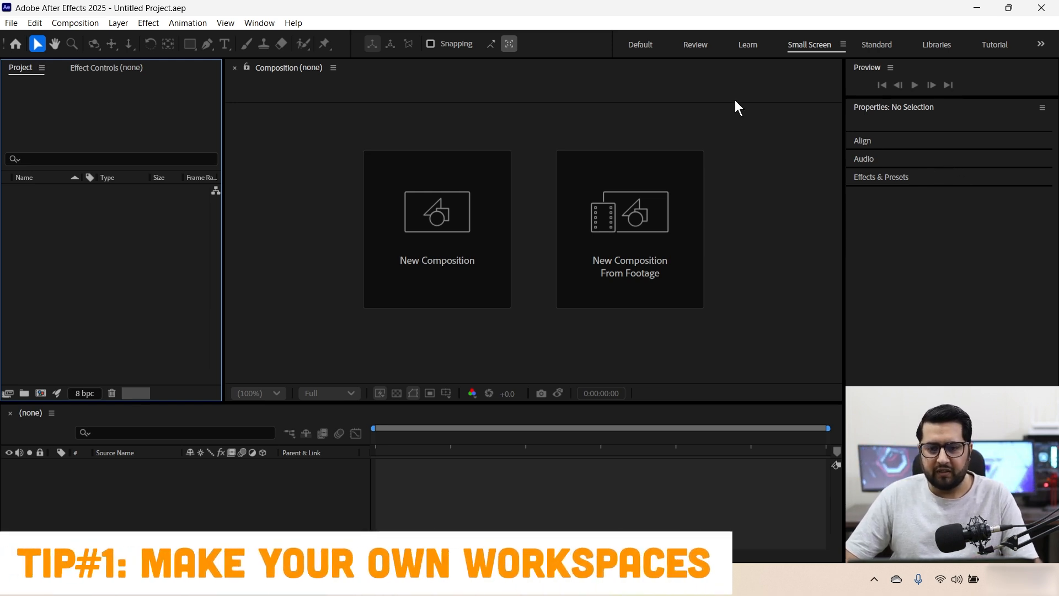
pyautogui.click(645, 45)
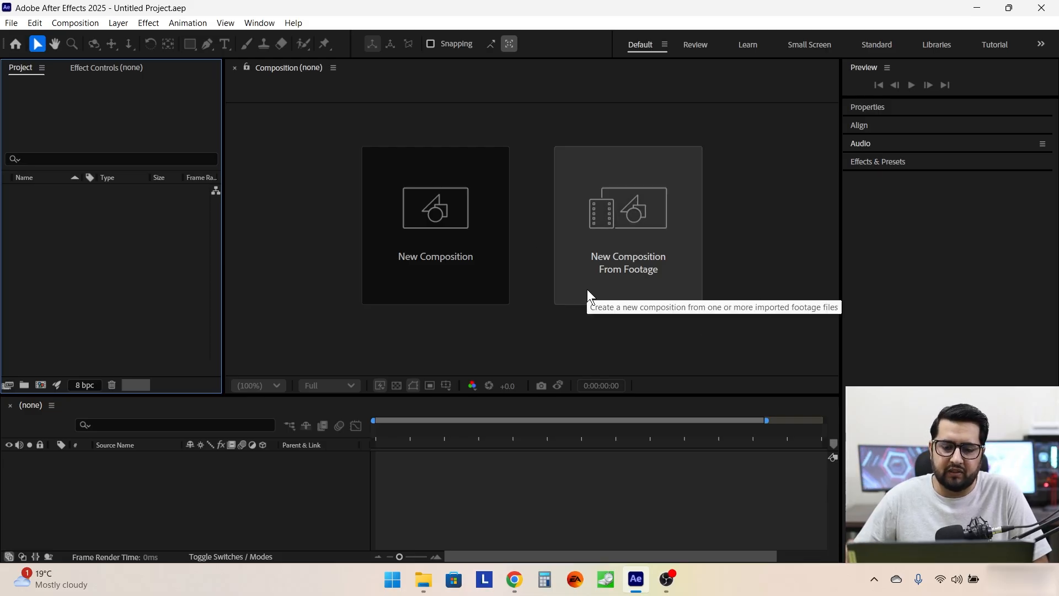
# Save the project as Source File in the LEARN AE - Copy folder on the Desktop
pyautogui.click(11, 24)
pyautogui.moveTo(40, 149)
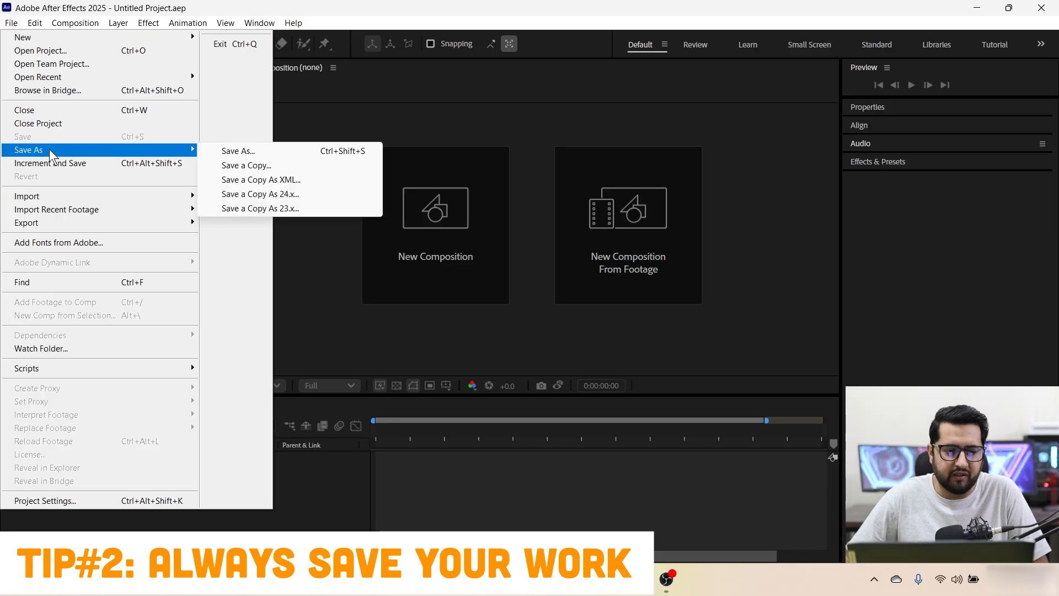
pyautogui.click(244, 152)
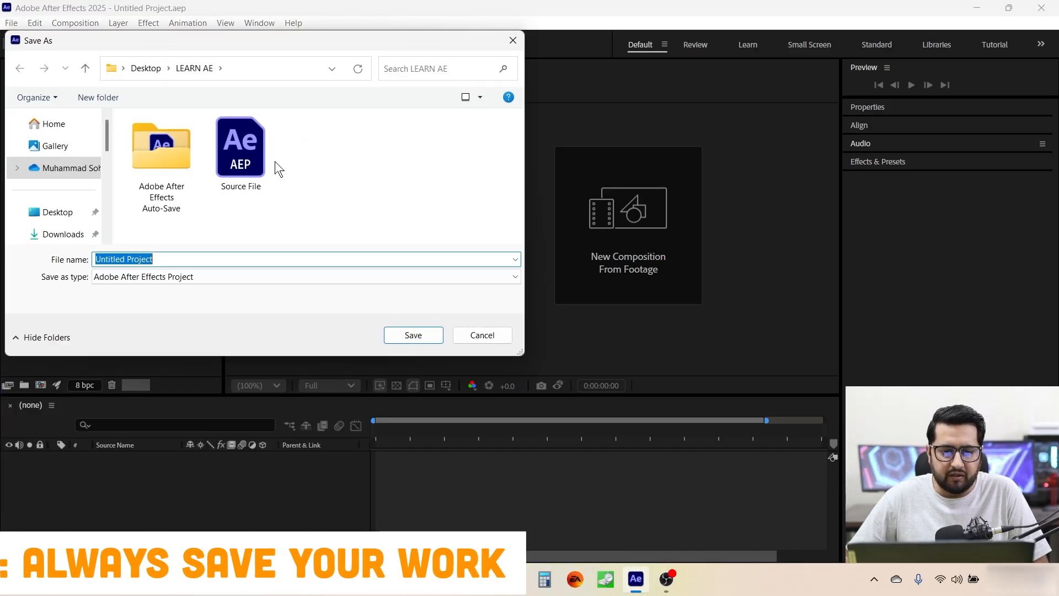
pyautogui.click(74, 214)
pyautogui.doubleClick(173, 160)
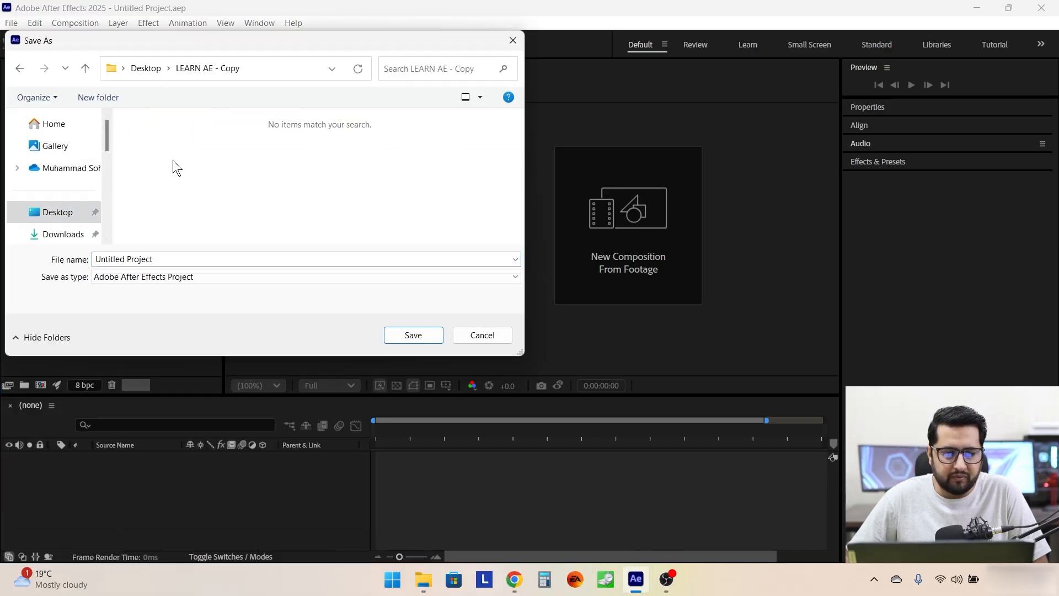
pyautogui.tripleClick(202, 259)
pyautogui.write('So')
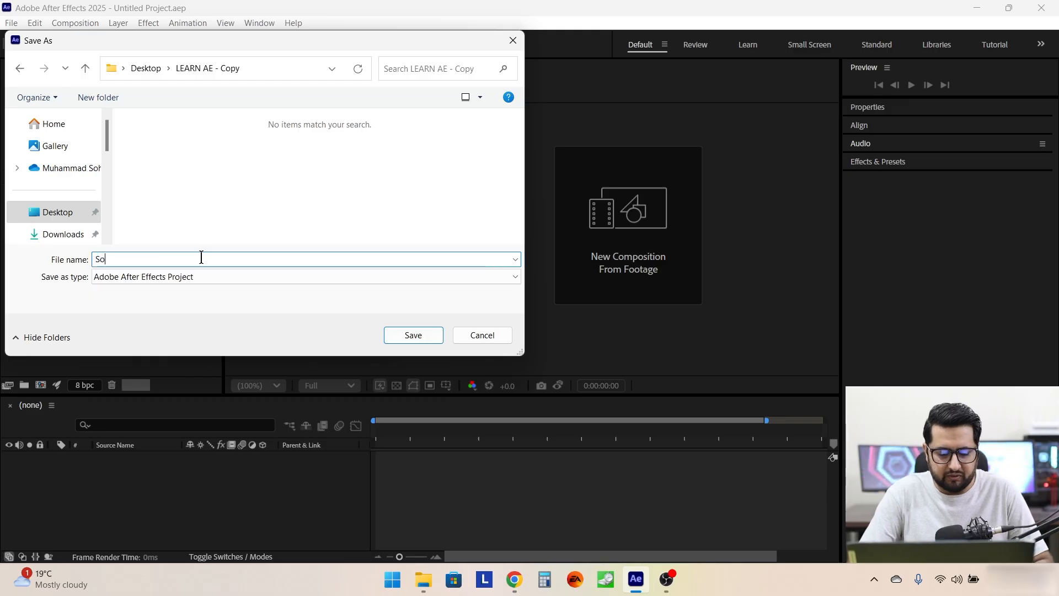
pyautogui.write('urce F')
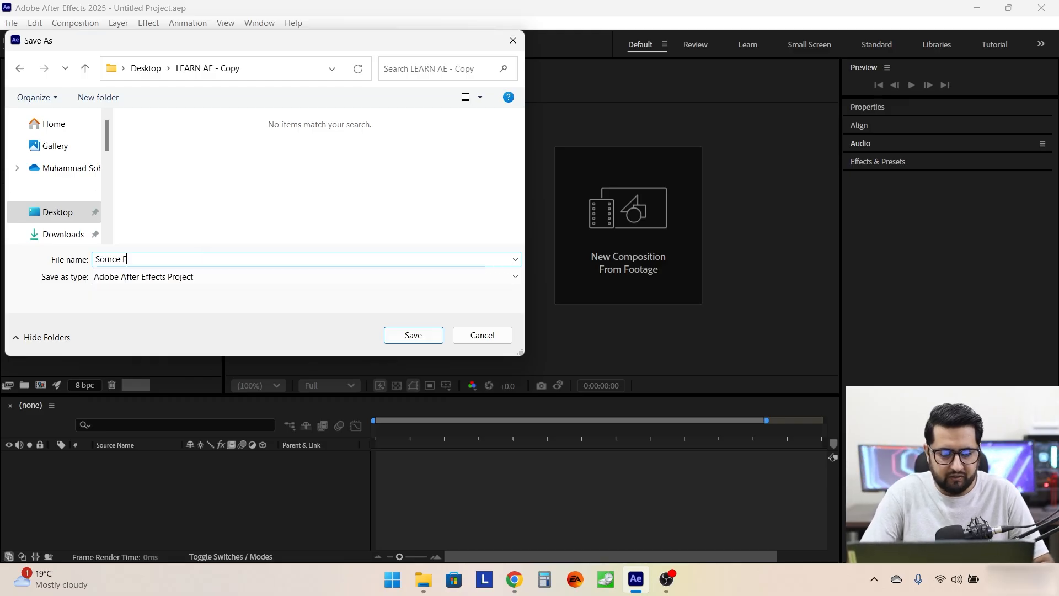
pyautogui.write('ile')
pyautogui.press('Return')
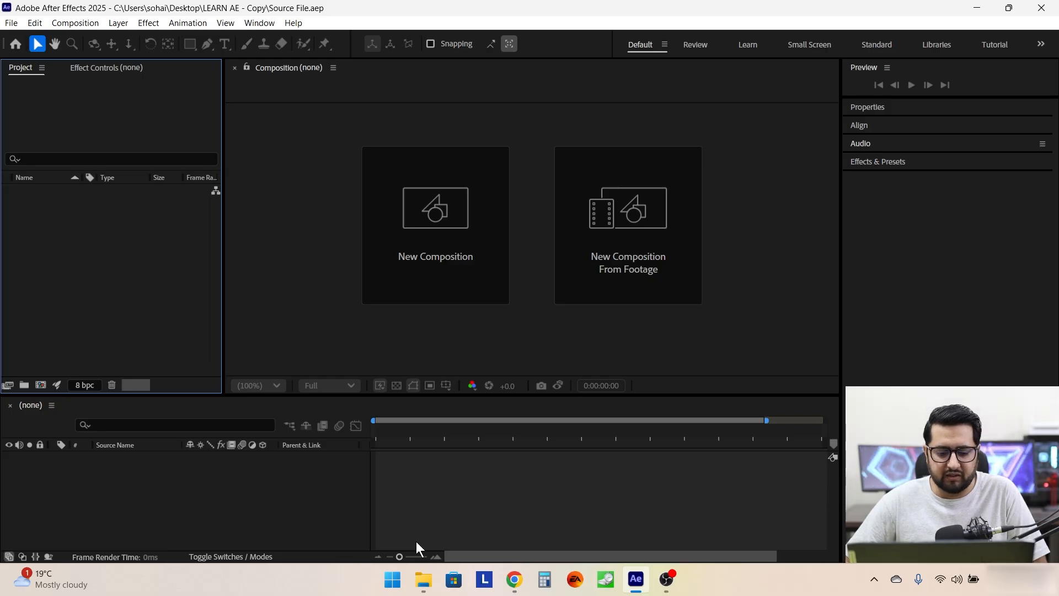
# Import the Car, Mouse, Road, Skyline 1, Skyline 2 and Tyre PNG images from the LEARN AE - Copy folder into the project
pyautogui.click(424, 580)
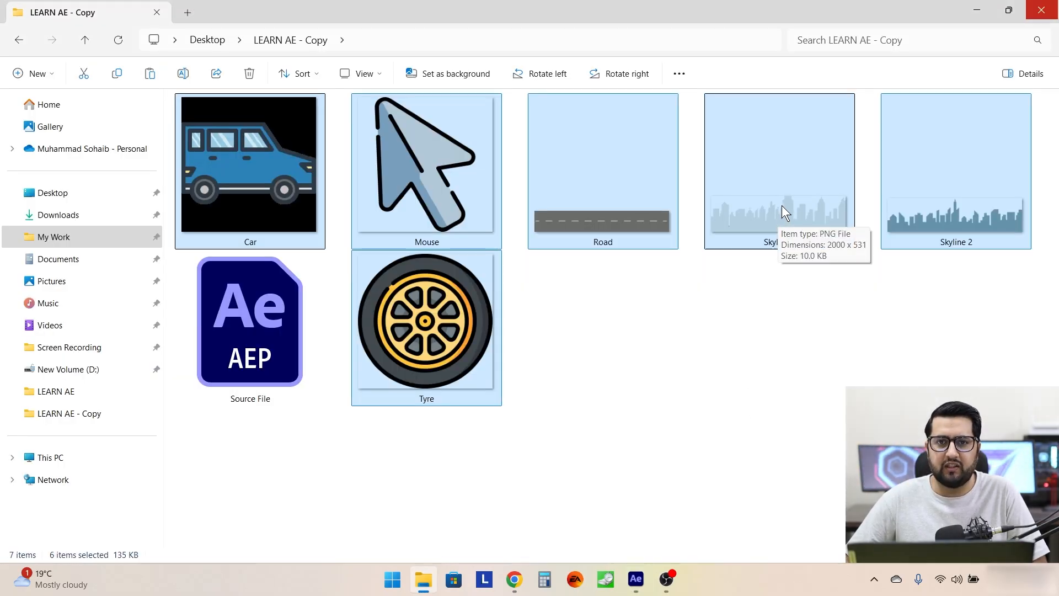
pyautogui.moveTo(783, 208); pyautogui.dragTo(119, 282)
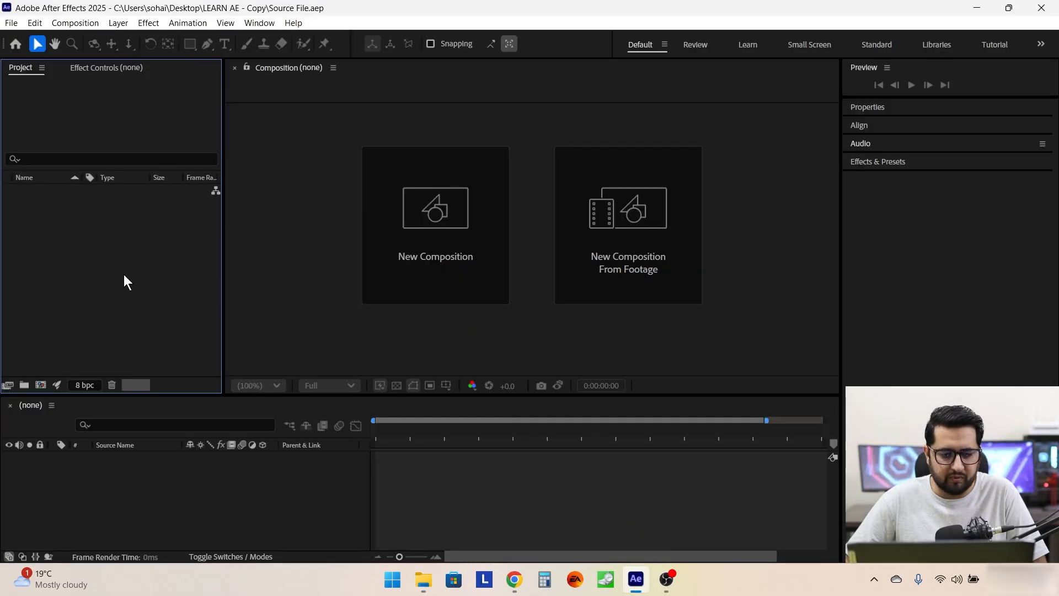
pyautogui.click(68, 296)
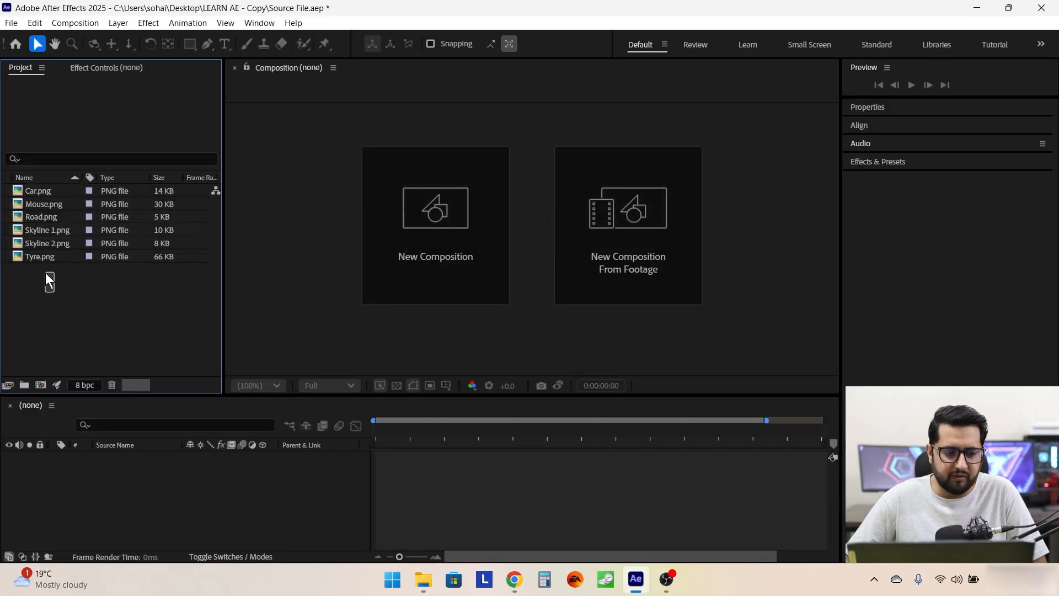
pyautogui.moveTo(50, 281); pyautogui.dragTo(31, 191)
pyautogui.click(123, 337)
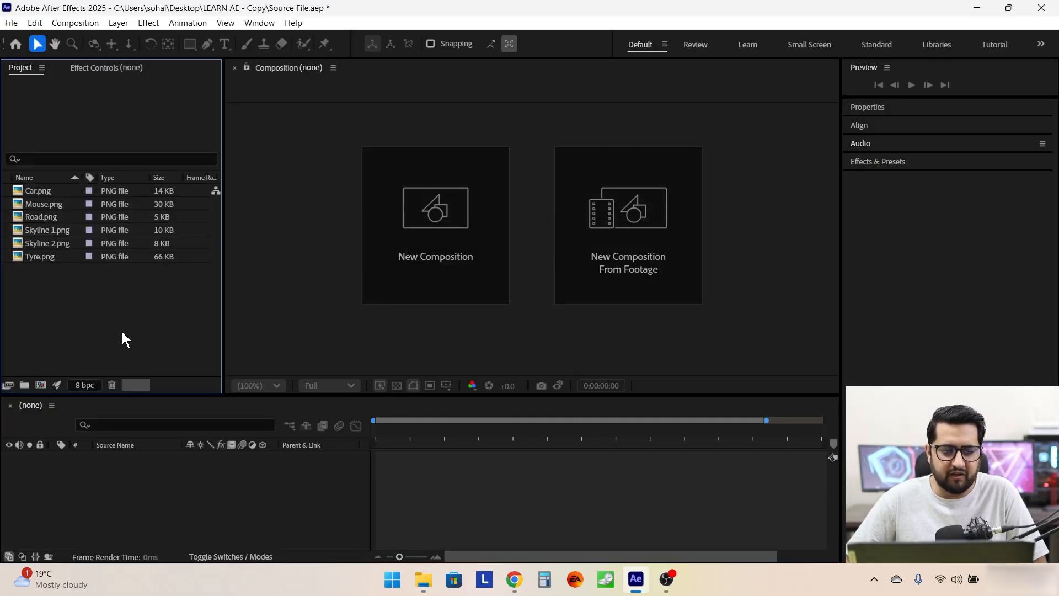
# Create a project folder named Assets
pyautogui.click(23, 386)
pyautogui.write('As')
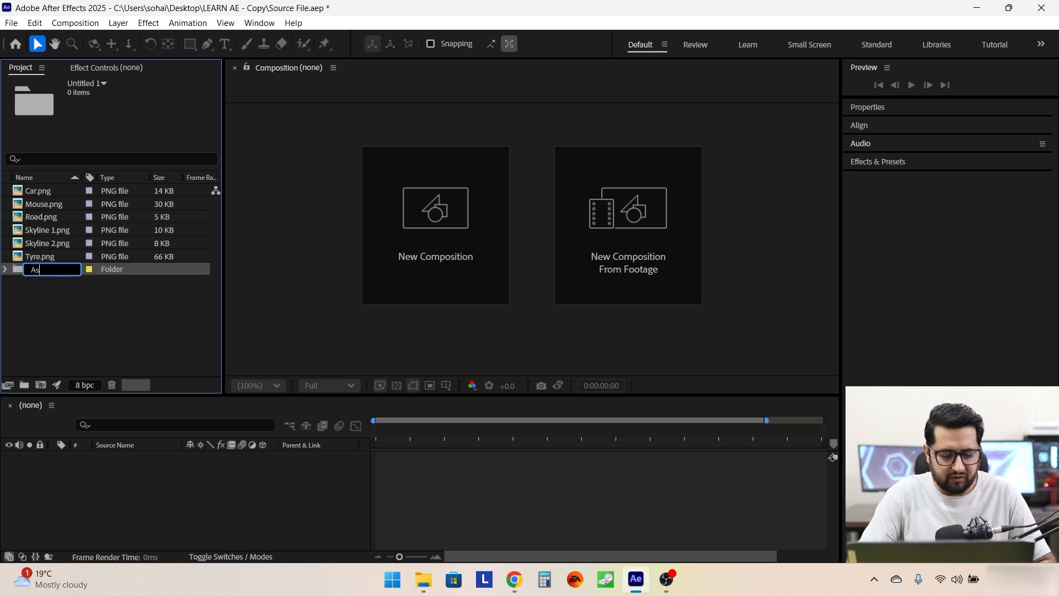
pyautogui.write('sets')
pyautogui.press('Return')
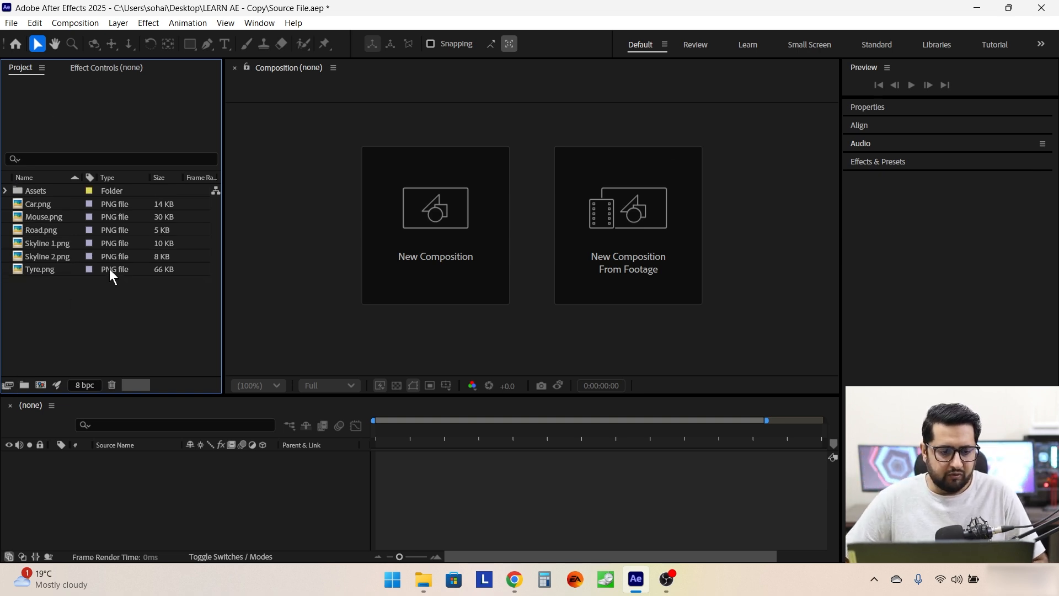
# Move all six imported PNG files into the Assets folder and collapse it
pyautogui.click(38, 199)
pyautogui.keyDown('shift'); pyautogui.click(38, 264); pyautogui.keyUp('shift')
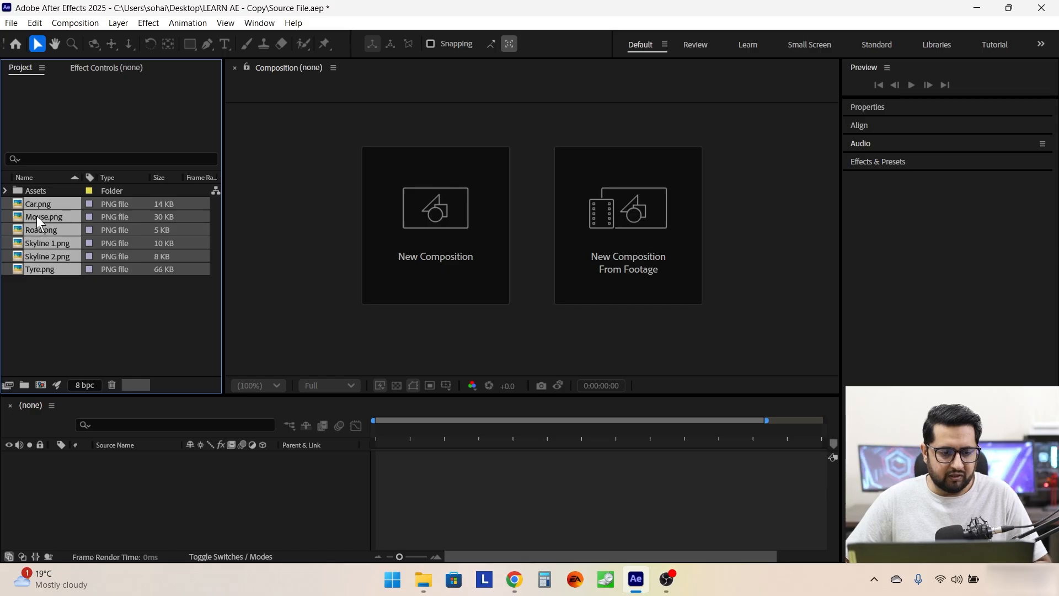
pyautogui.moveTo(36, 216); pyautogui.dragTo(20, 191)
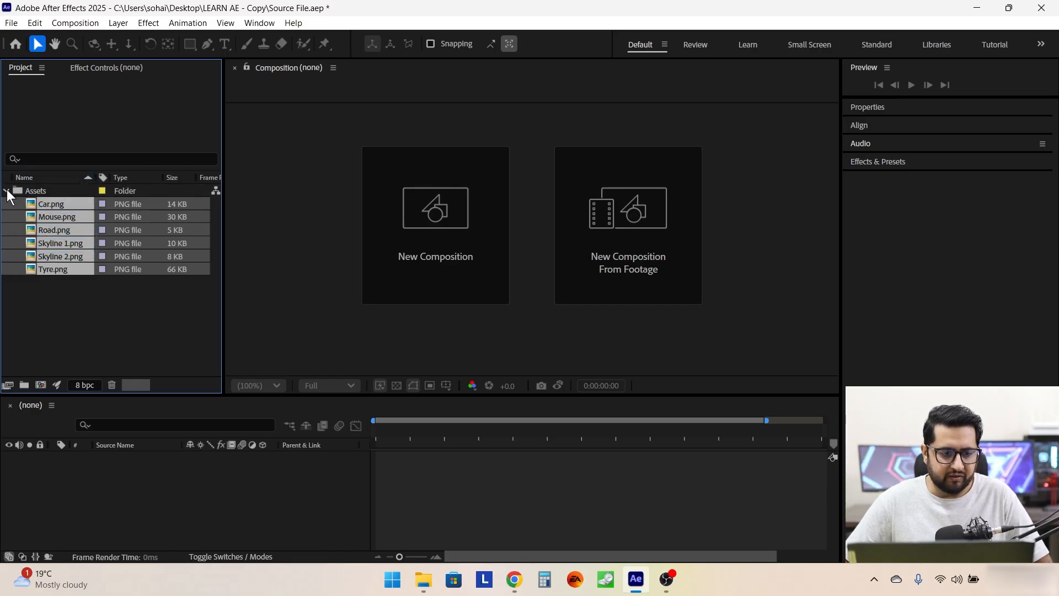
pyautogui.click(6, 191)
# Create a second project folder named Comps
pyautogui.click(24, 385)
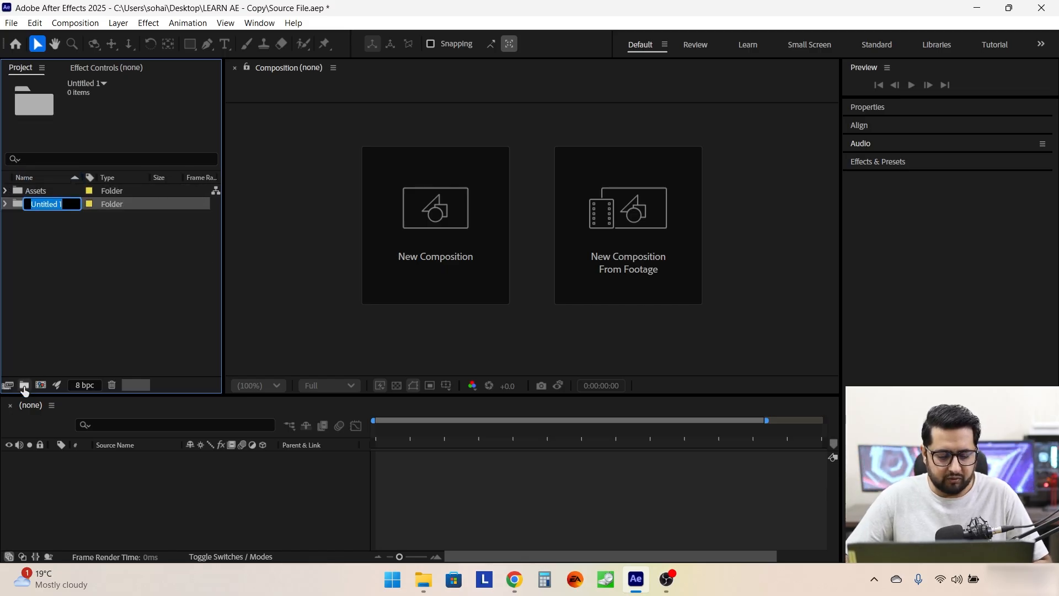
pyautogui.write('Comps')
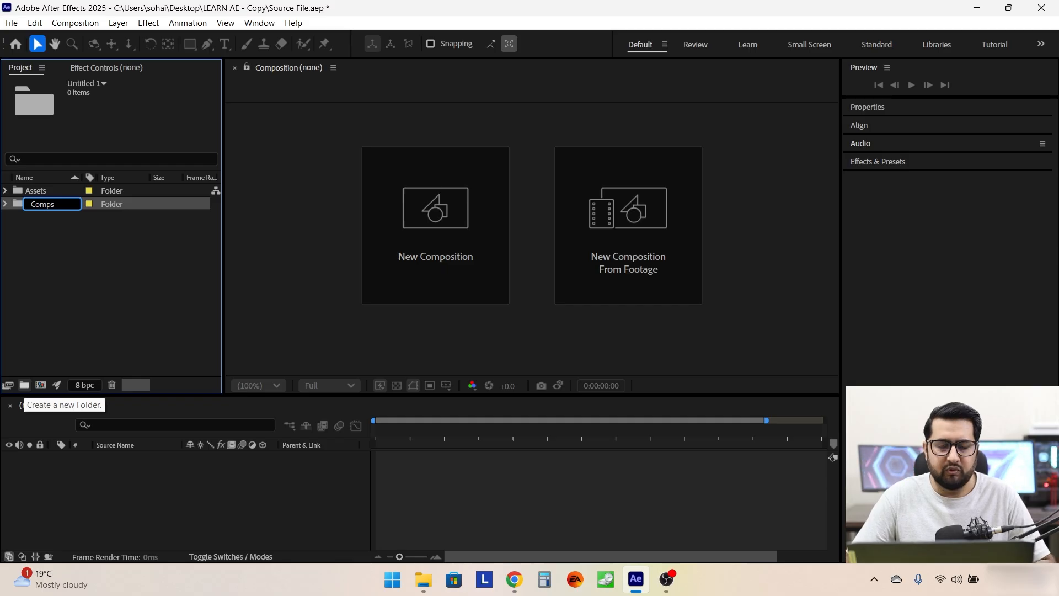
pyautogui.press('Return')
pyautogui.click(84, 234)
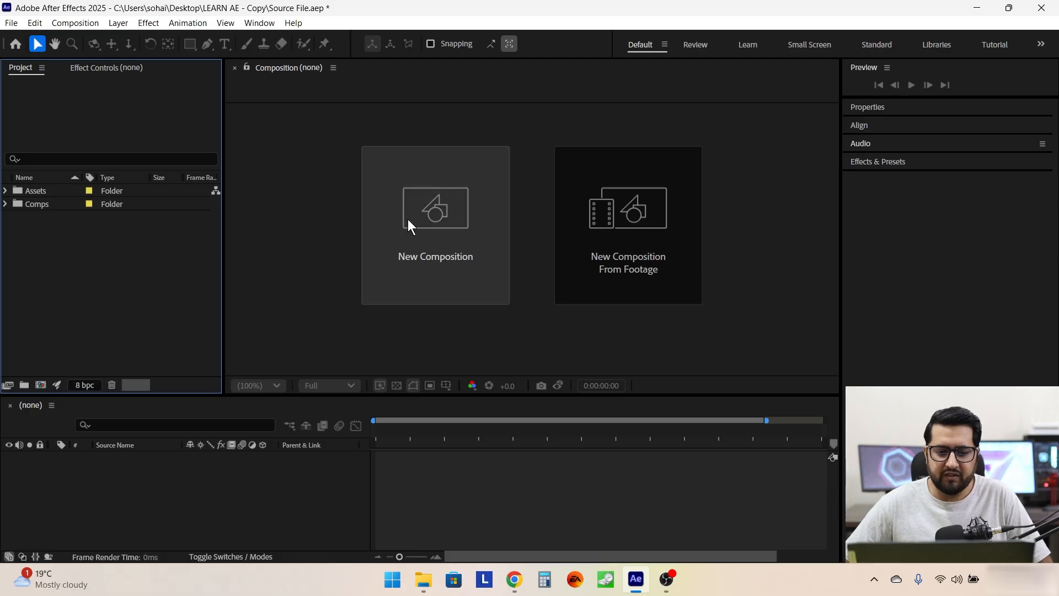
# Create a 30-second HD 1920x1080, 24 fps composition named Comp 1 with a white background, and move it into the Comps folder
pyautogui.click(40, 385)
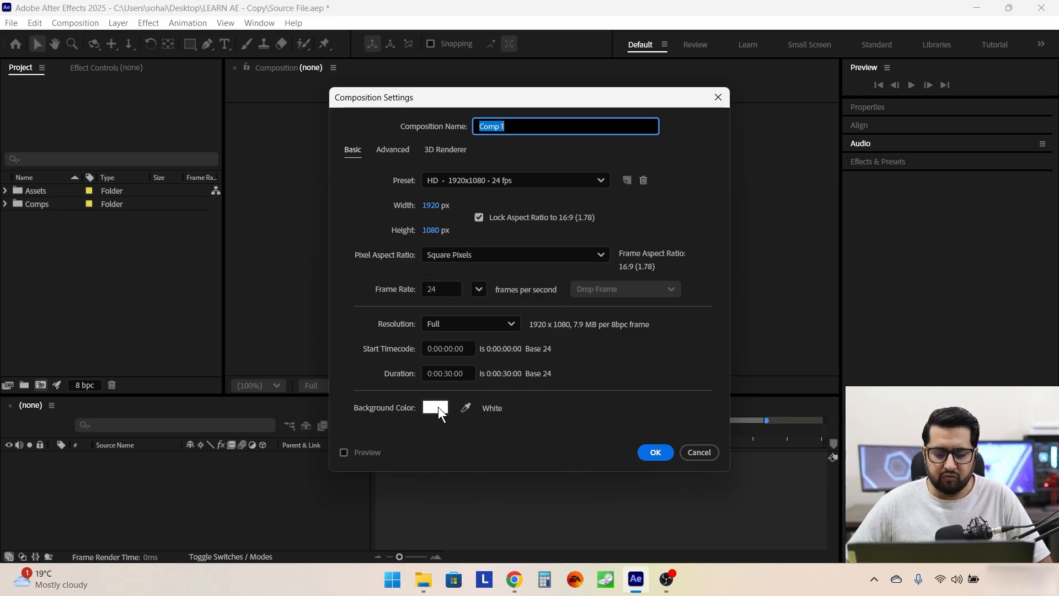
pyautogui.click(654, 452)
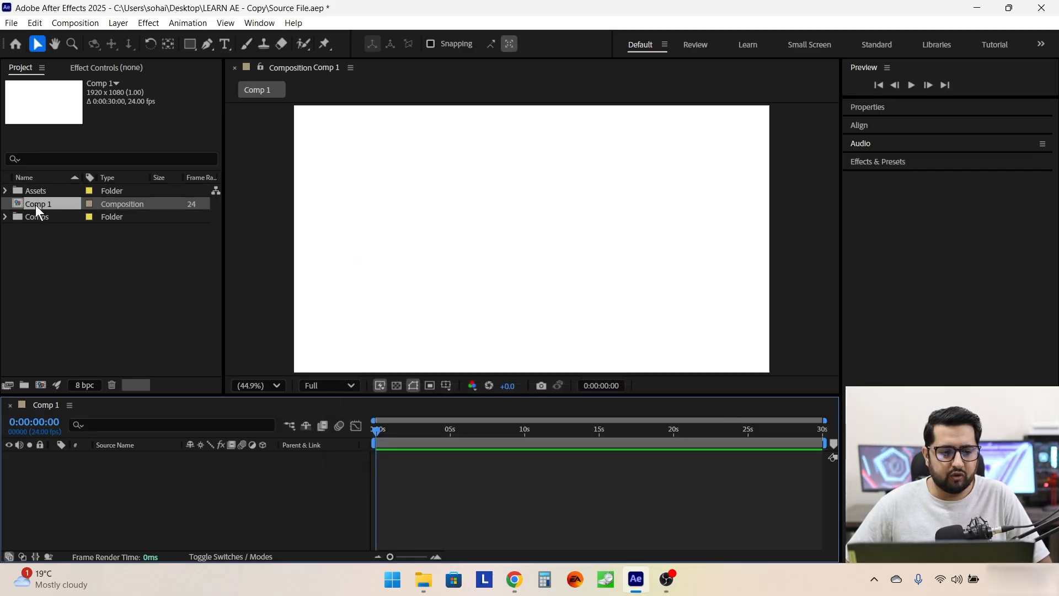
pyautogui.moveTo(35, 204); pyautogui.dragTo(36, 218)
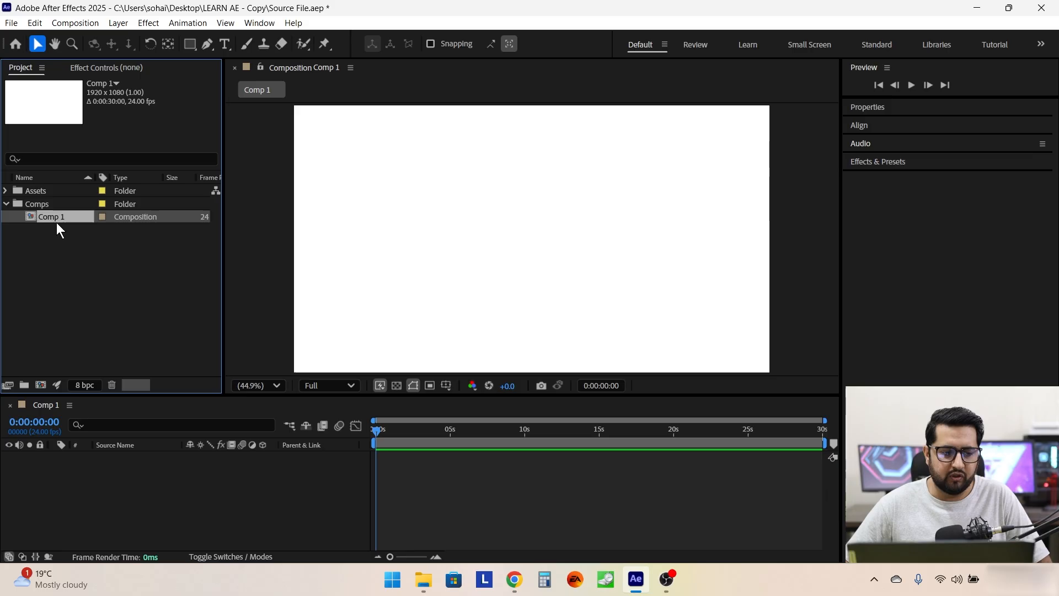
pyautogui.click(154, 276)
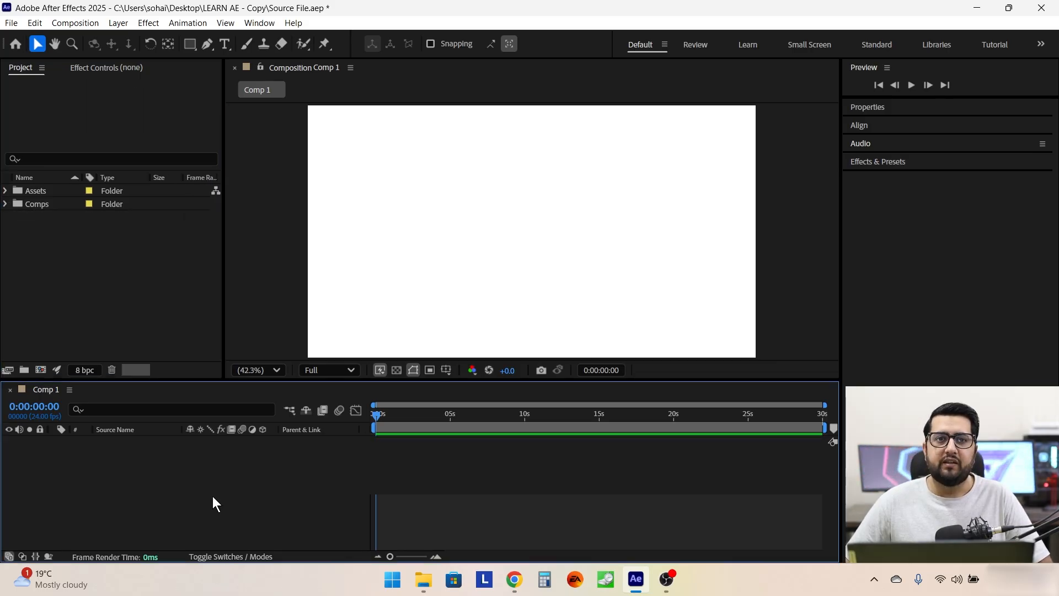
# Add Car.png and Road.png from the Assets folder to Comp 1, with the road layer beneath the car layer
pyautogui.click(6, 190)
pyautogui.moveTo(54, 204); pyautogui.dragTo(161, 485)
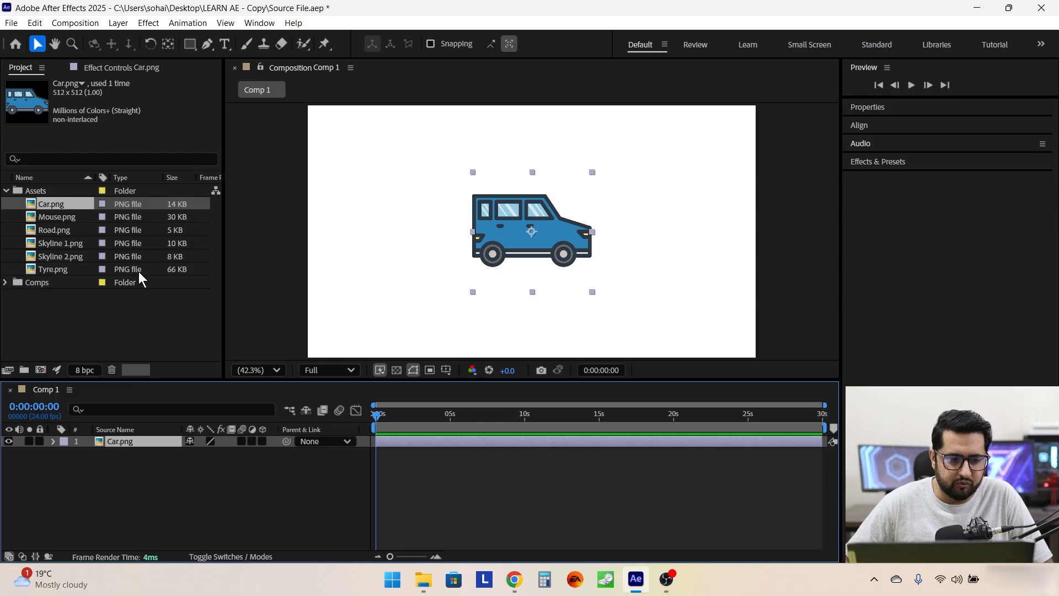
pyautogui.moveTo(52, 229); pyautogui.dragTo(527, 287)
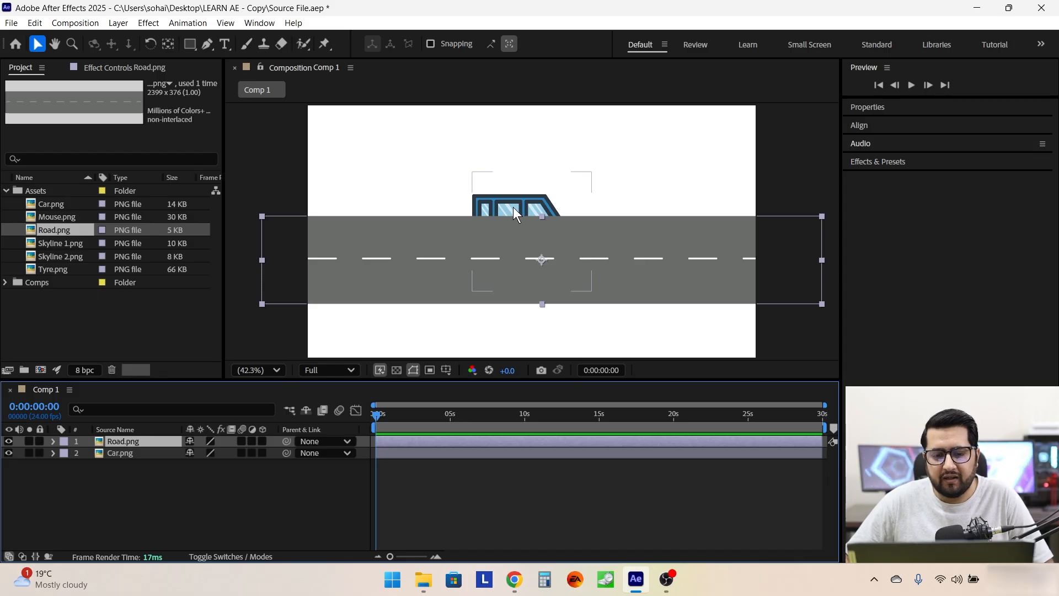
pyautogui.click(170, 468)
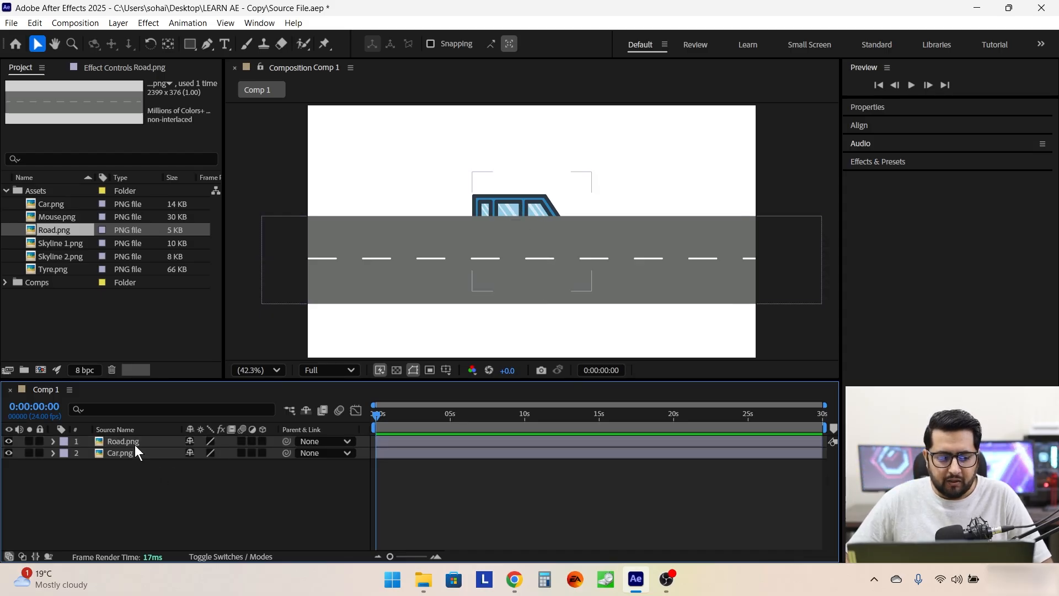
pyautogui.moveTo(126, 440); pyautogui.dragTo(124, 467)
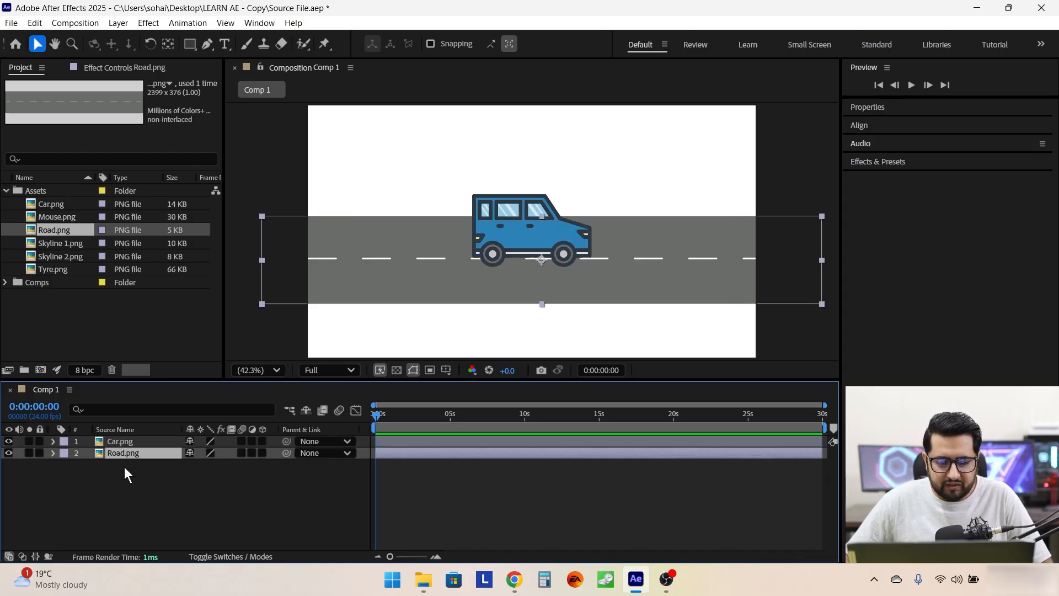
# Position the road along the bottom edge of the frame below the car, and lock the Road.png layer
pyautogui.moveTo(462, 279); pyautogui.dragTo(487, 278)
pyautogui.moveTo(513, 210)
pyautogui.mouseDown()
pyautogui.moveTo(496, 208)
pyautogui.moveTo(509, 204)
pyautogui.mouseUp()
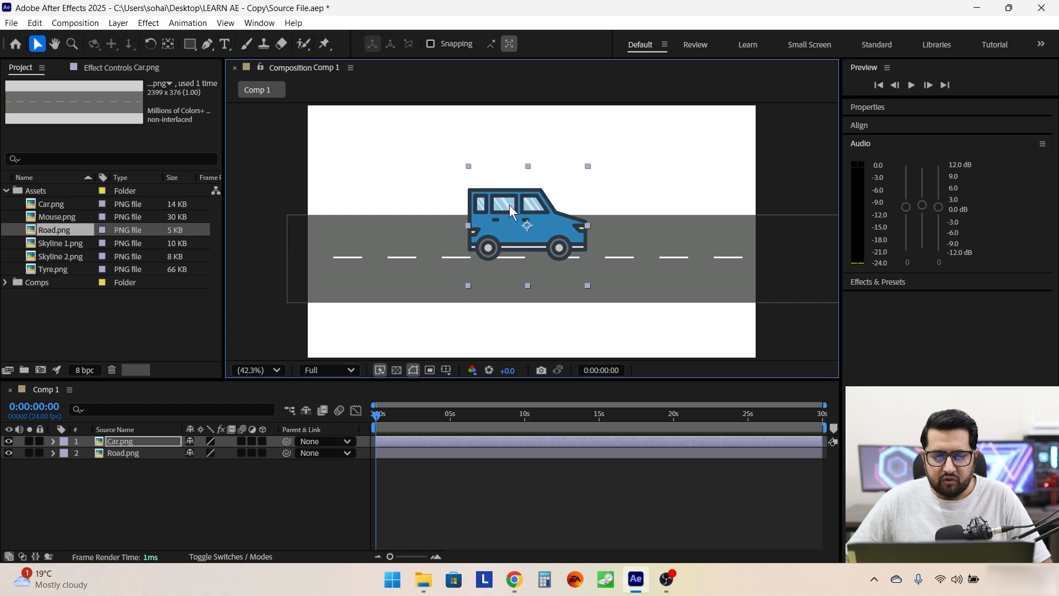
pyautogui.moveTo(350, 263)
pyautogui.mouseDown()
pyautogui.moveTo(382, 266)
pyautogui.moveTo(363, 261)
pyautogui.mouseUp()
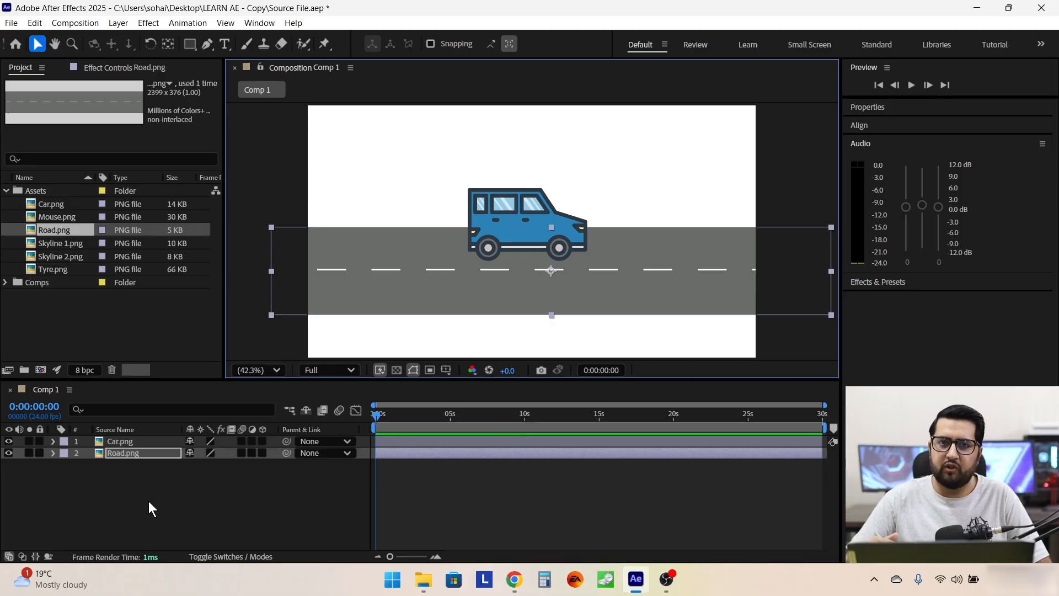
pyautogui.moveTo(673, 252); pyautogui.dragTo(660, 295)
pyautogui.click(39, 453)
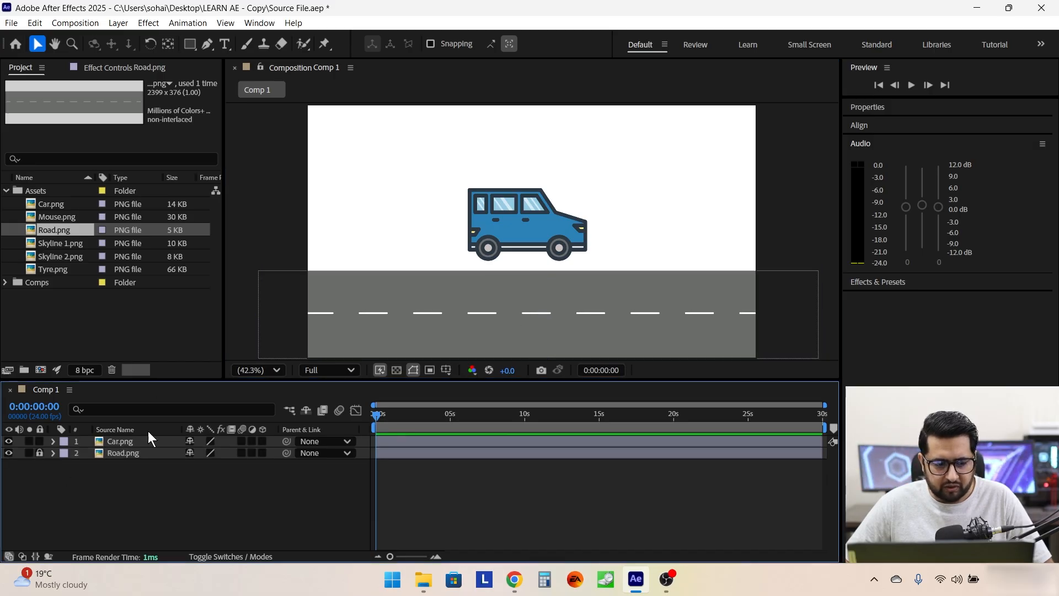
# Move the car down onto the road near the frame's left edge, to about 369, 786
pyautogui.click(544, 223)
pyautogui.moveTo(496, 228); pyautogui.dragTo(423, 270)
pyautogui.click(626, 305)
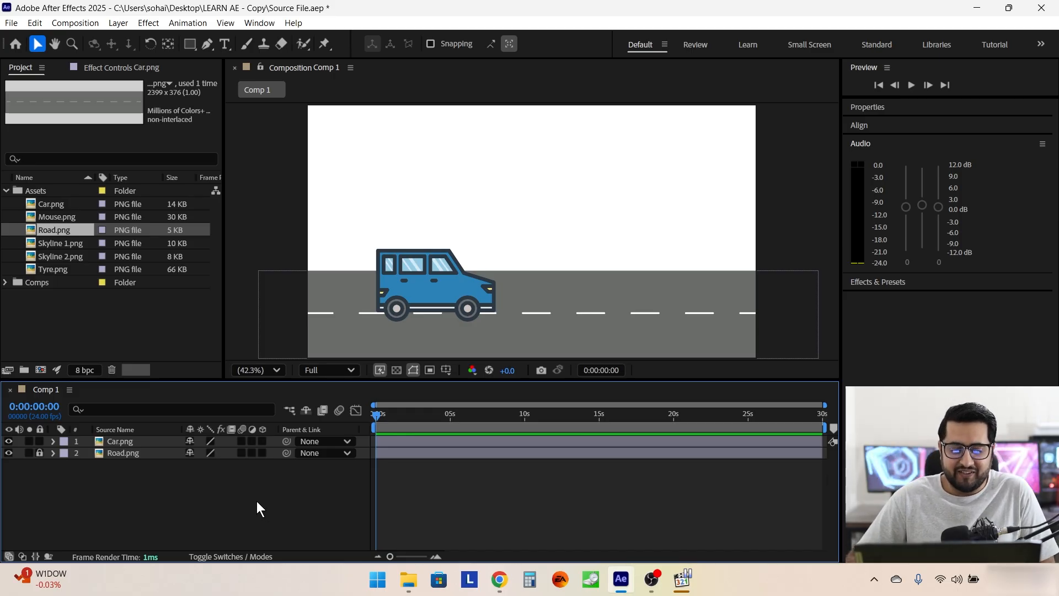
pyautogui.moveTo(438, 293); pyautogui.dragTo(401, 290)
pyautogui.click(233, 481)
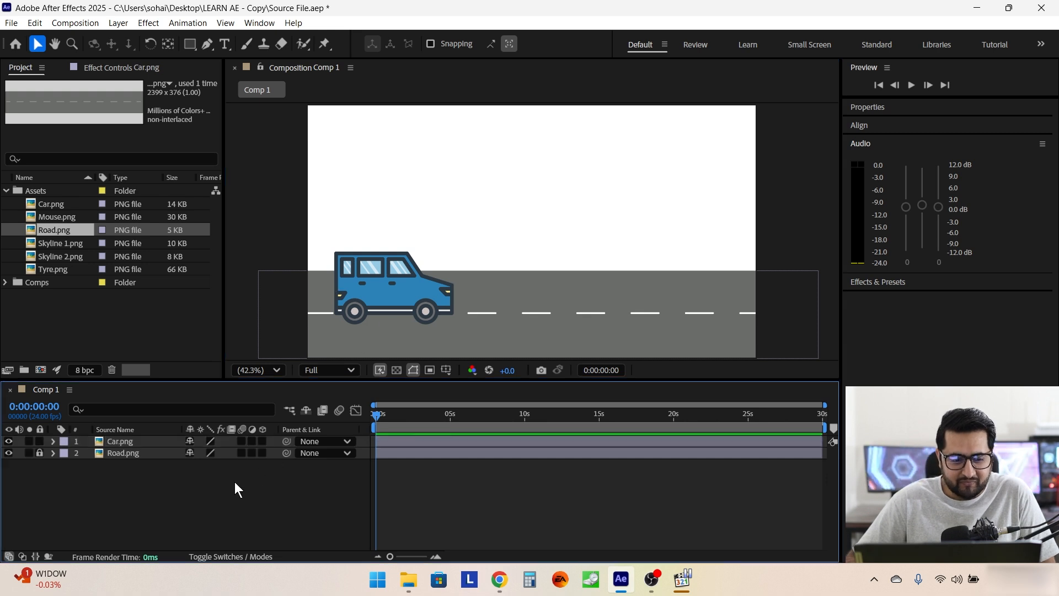
# Reveal the Car.png layer's transform properties, scale the car to 137% and reposition it at about 435, 765
pyautogui.click(53, 442)
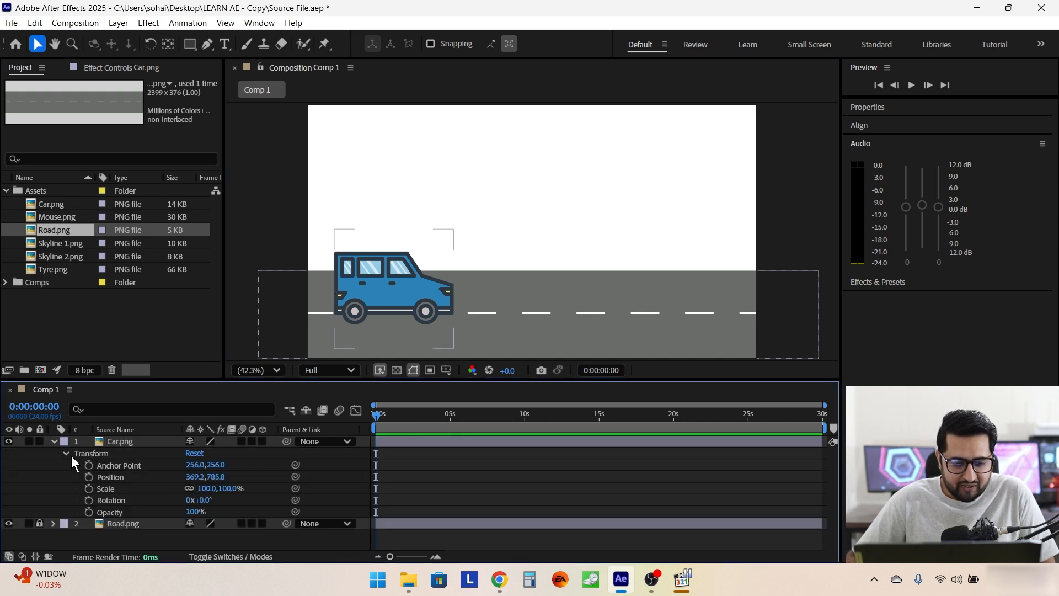
pyautogui.click(66, 453)
pyautogui.click(66, 453)
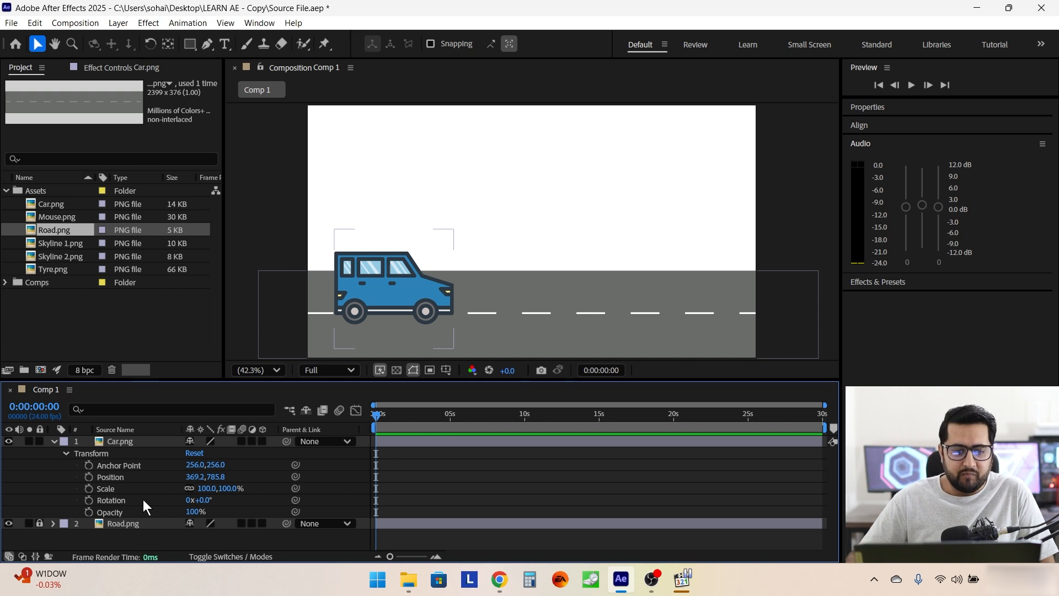
pyautogui.click(129, 465)
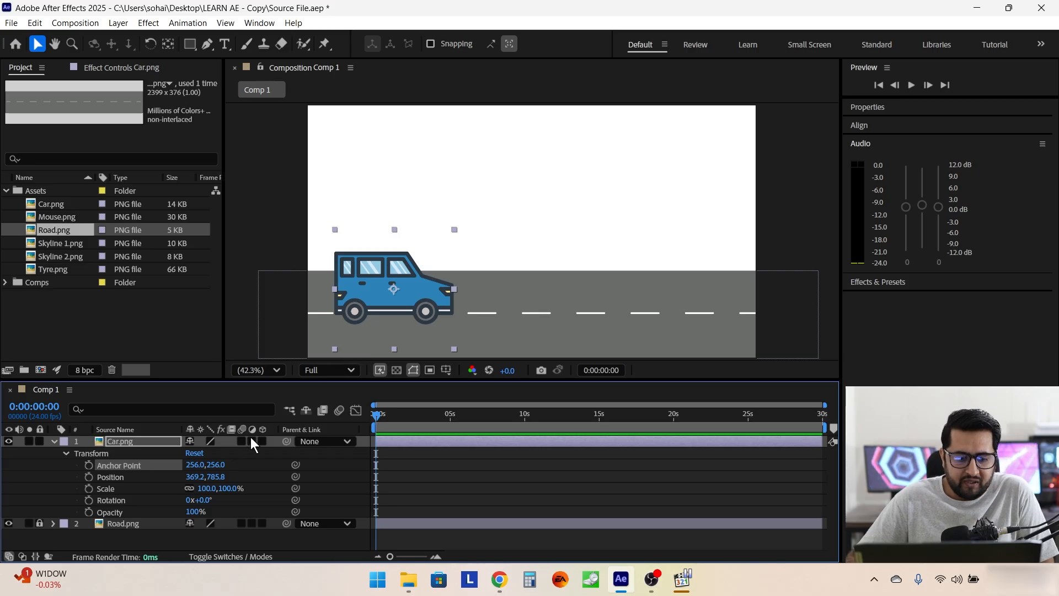
pyautogui.moveTo(207, 488); pyautogui.dragTo(233, 488)
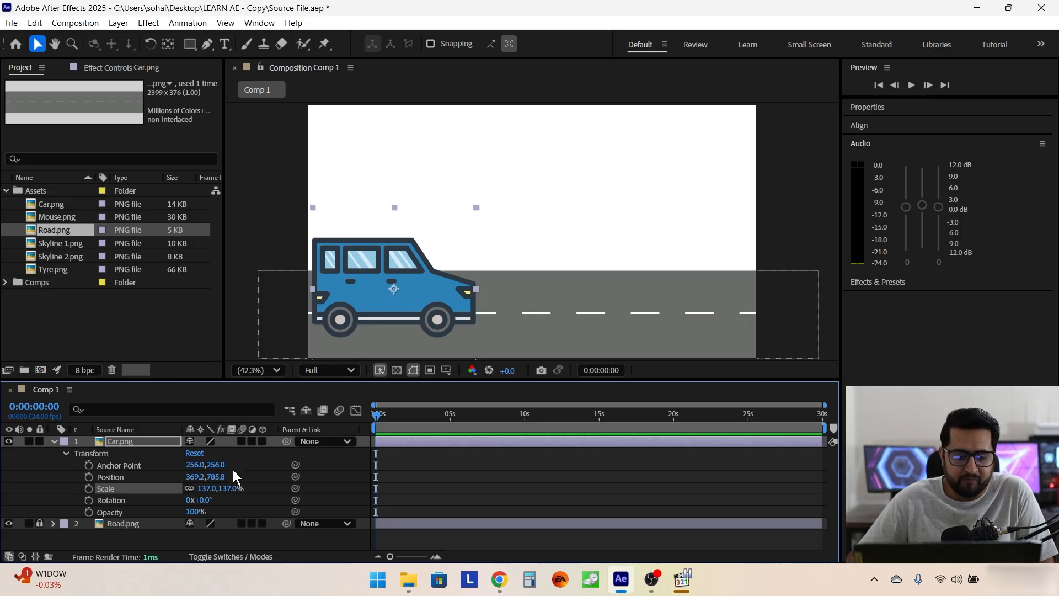
pyautogui.moveTo(349, 287); pyautogui.dragTo(365, 282)
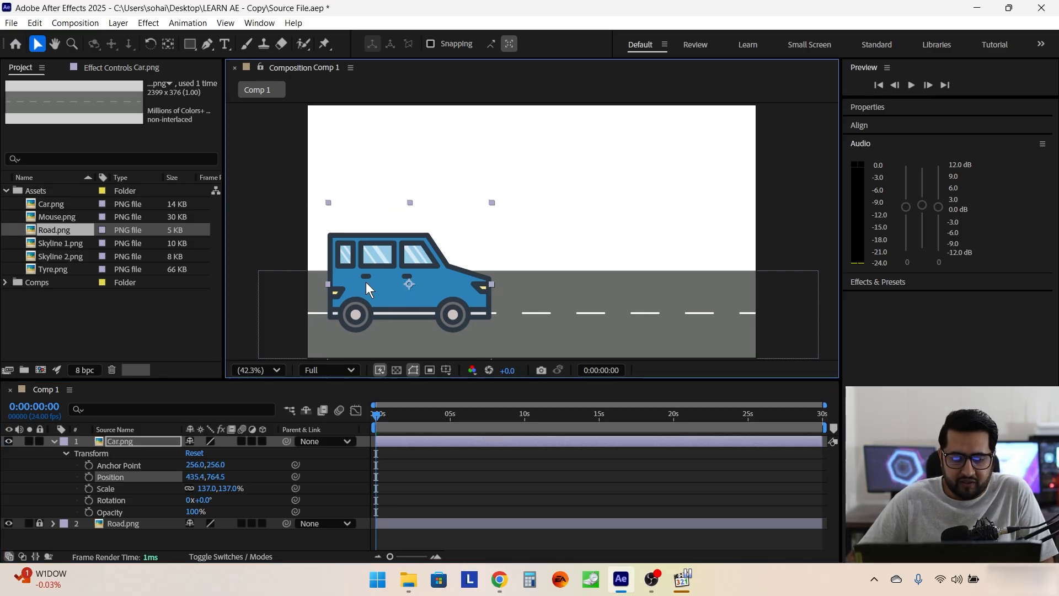
# Move the car's anchor point to its lower rear corner with the Pan Behind tool, and scale the car to 143%
pyautogui.click(168, 43)
pyautogui.moveTo(409, 284); pyautogui.dragTo(331, 316)
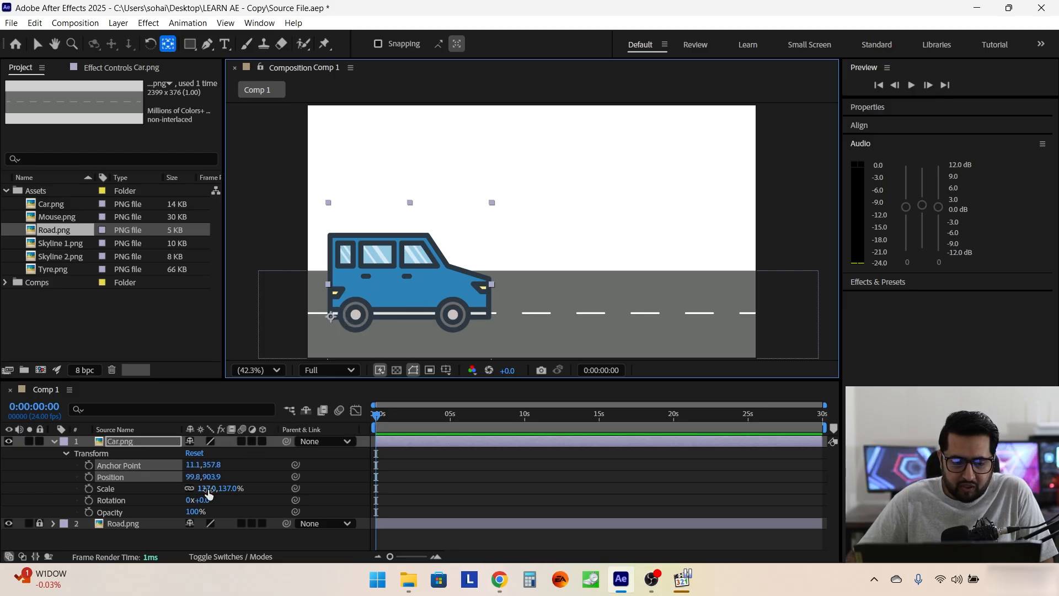
pyautogui.moveTo(207, 489); pyautogui.dragTo(236, 488)
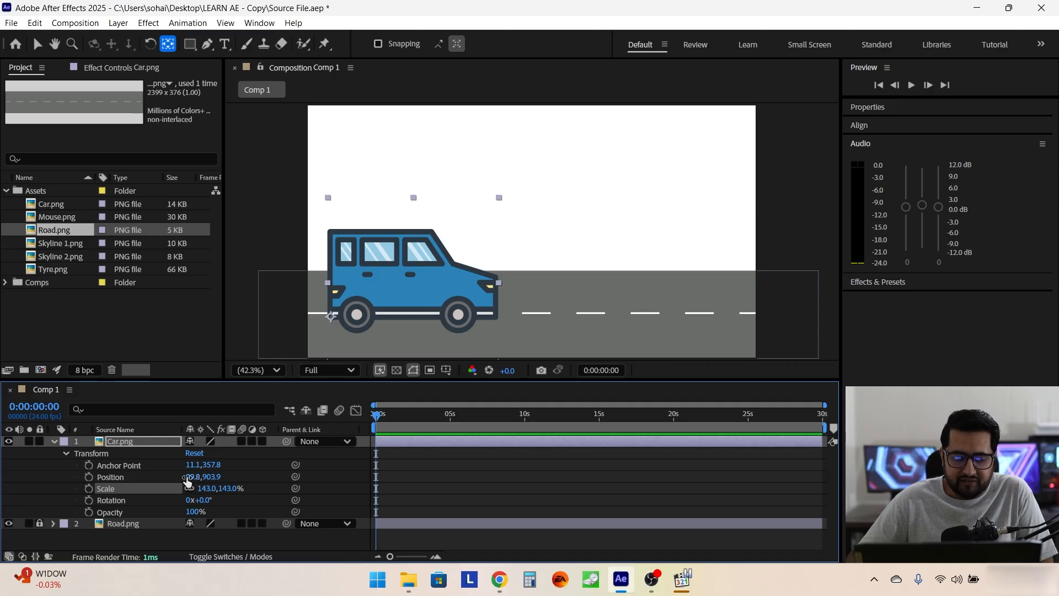
# Shift the car's position values to about 202, 1086 and enlarge its scale to 300%
pyautogui.moveTo(189, 476); pyautogui.dragTo(237, 445)
pyautogui.moveTo(193, 477); pyautogui.dragTo(127, 459)
pyautogui.moveTo(215, 477); pyautogui.dragTo(191, 497)
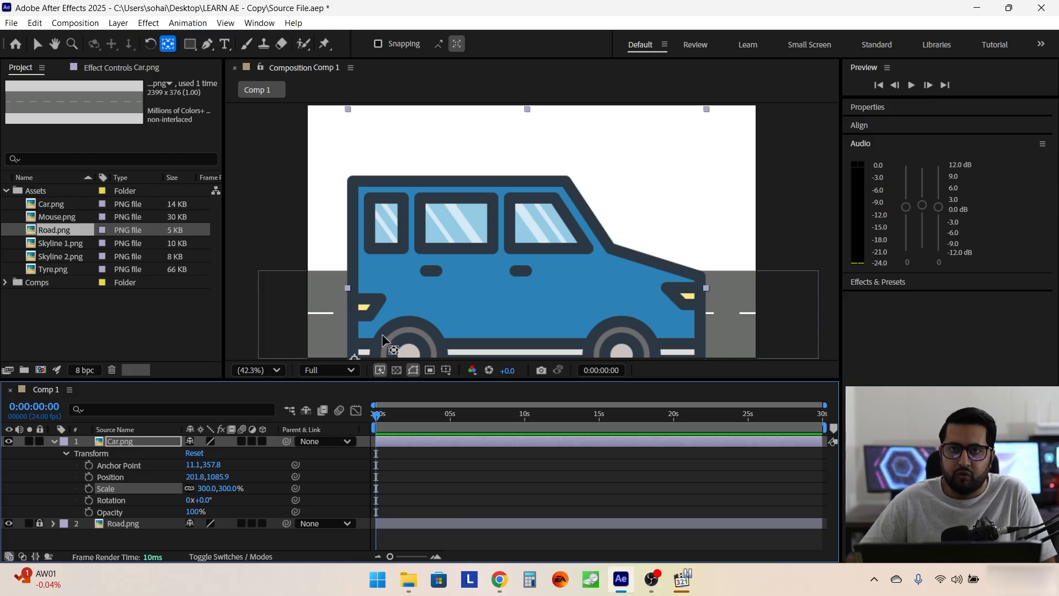
# Try unlinking the car's scale proportions and stretching it to 307% by 406%, and undo the changes
pyautogui.click(190, 489)
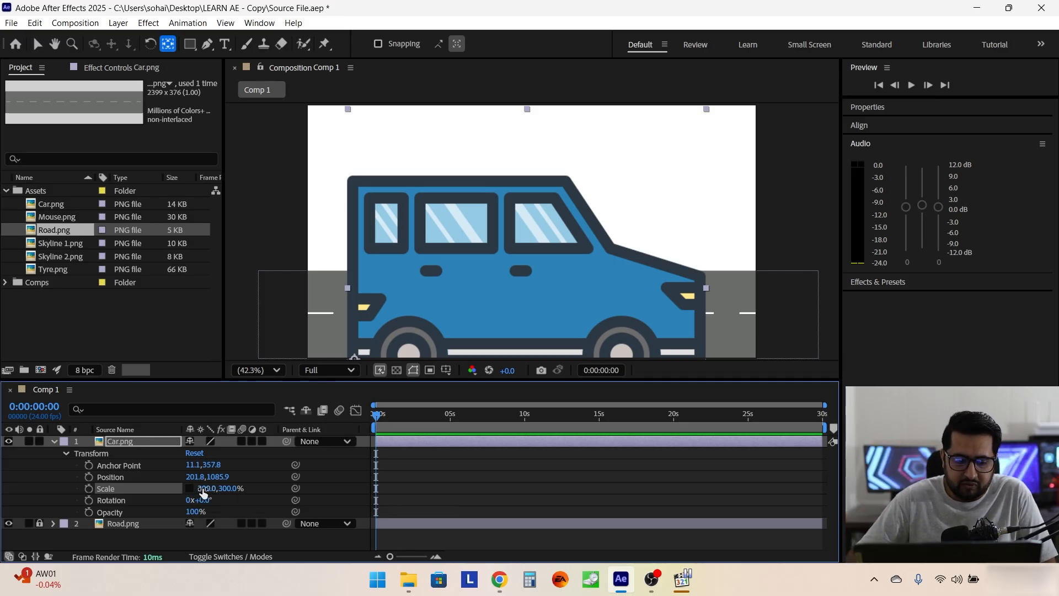
pyautogui.moveTo(200, 492); pyautogui.dragTo(290, 491)
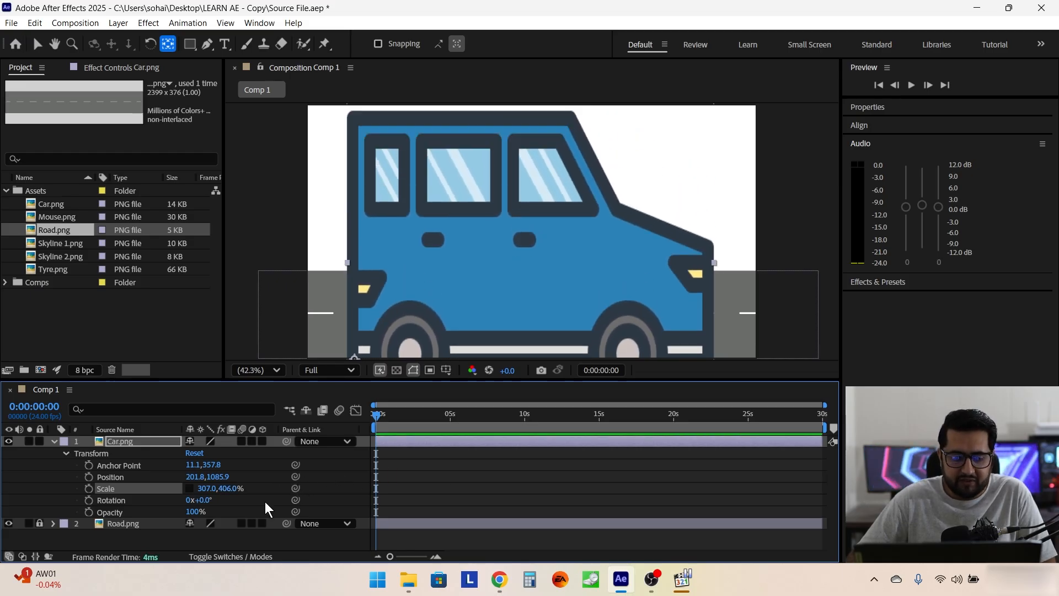
pyautogui.hotkey('ctrl', 'z')
pyautogui.hotkey('ctrl', 'z')
pyautogui.hotkey('ctrl', 'z')
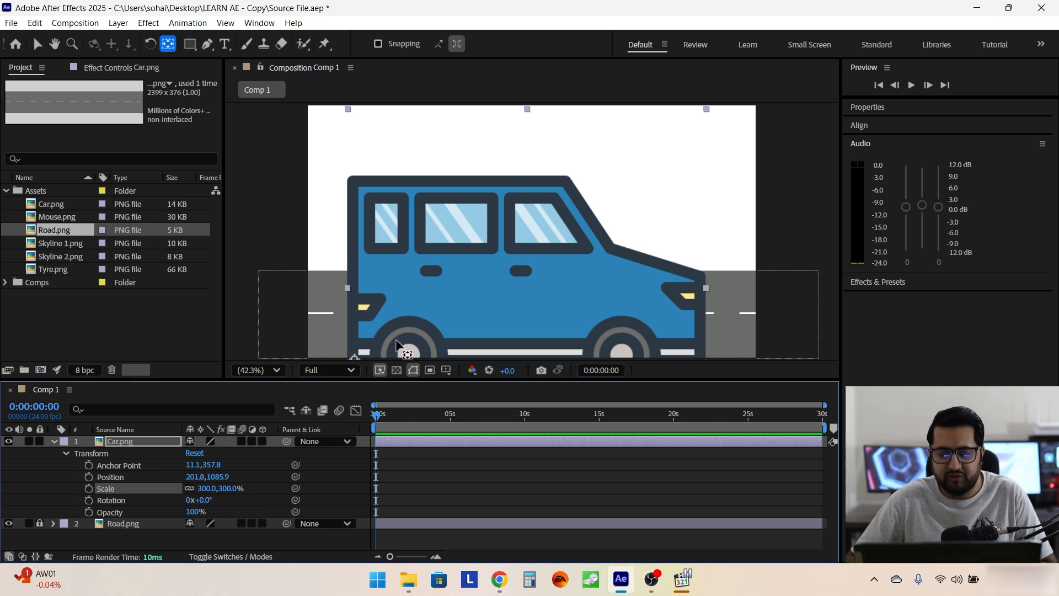
# Scale the car down to 159% and place it on the road at about 140, 852 with the Selection tool
pyautogui.moveTo(206, 489); pyautogui.dragTo(124, 489)
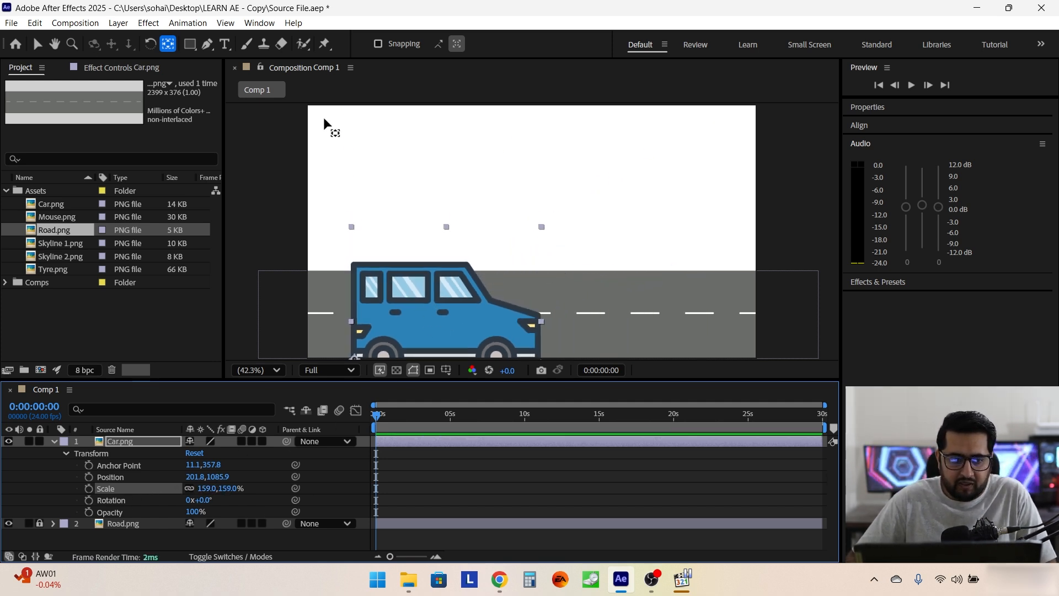
pyautogui.click(403, 298)
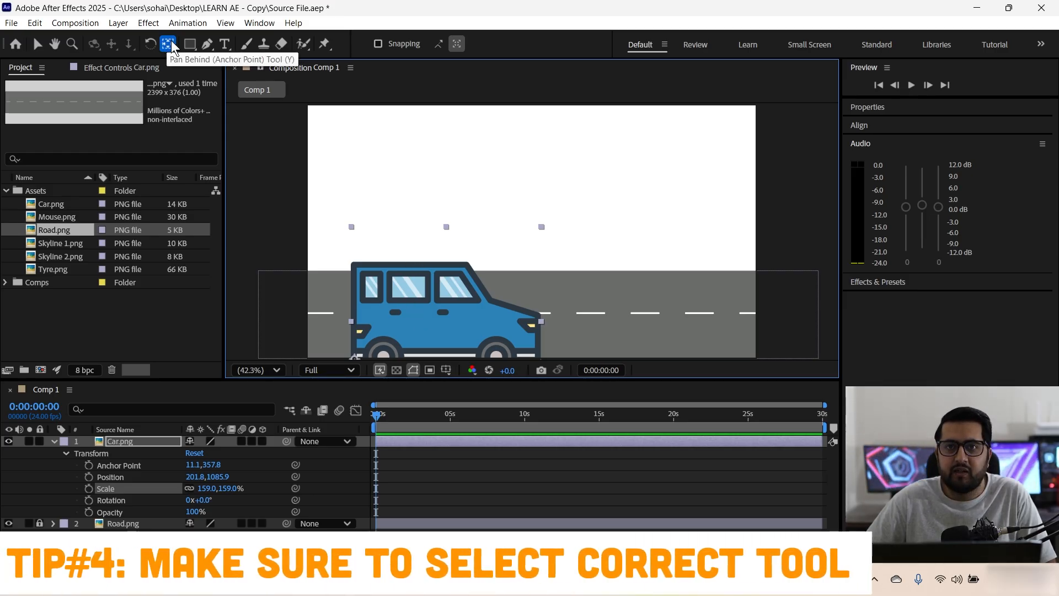
pyautogui.click(38, 42)
pyautogui.moveTo(441, 300); pyautogui.dragTo(426, 248)
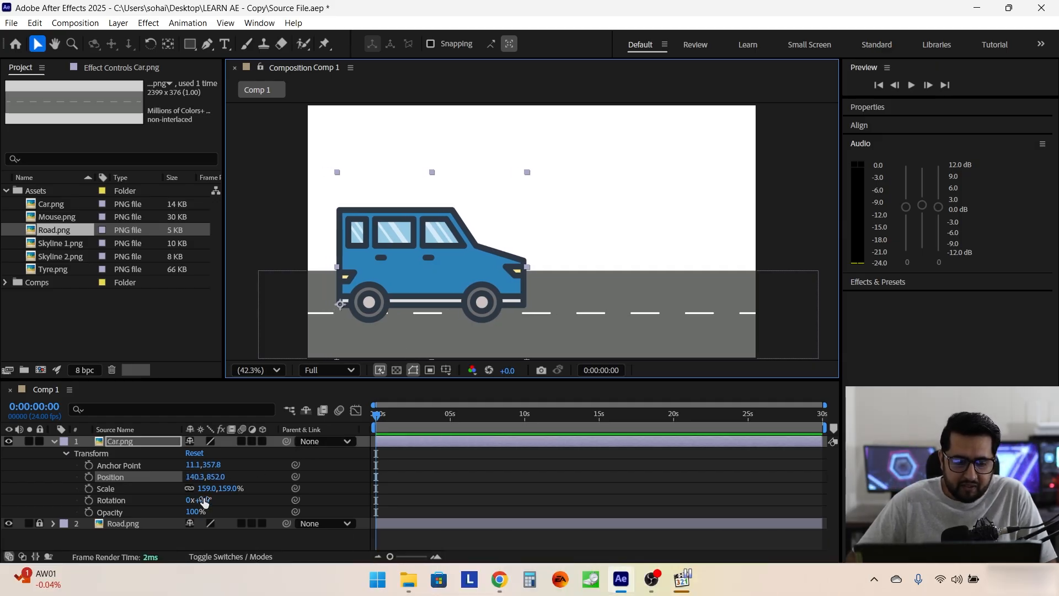
# Tilt the car upward around its rear anchor point and set its rotation to -10°
pyautogui.moveTo(203, 500)
pyautogui.mouseDown()
pyautogui.moveTo(273, 497)
pyautogui.moveTo(177, 493)
pyautogui.moveTo(216, 491)
pyautogui.moveTo(187, 493)
pyautogui.mouseUp()
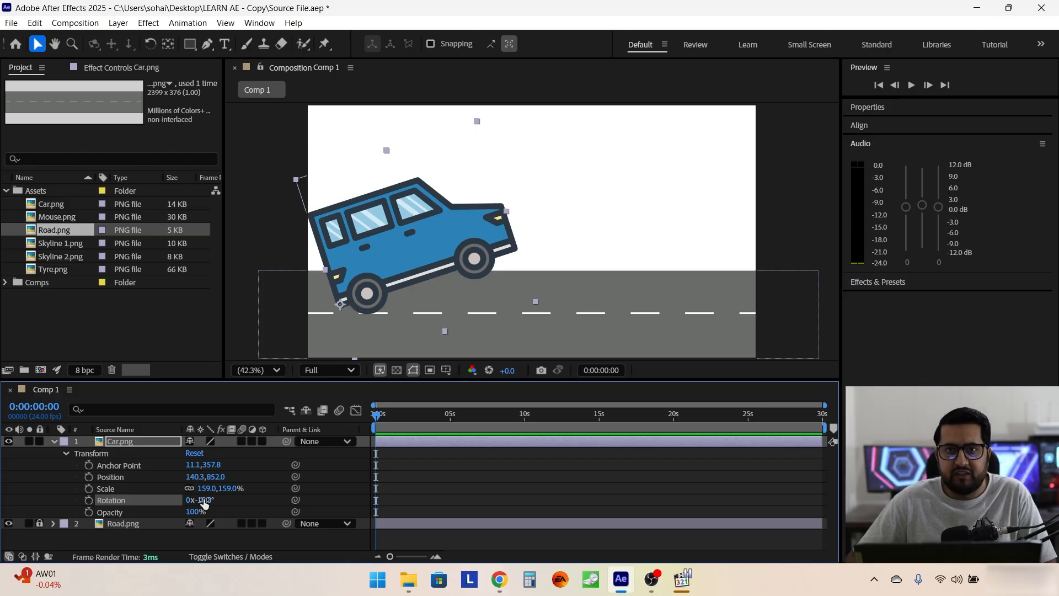
pyautogui.click(204, 500)
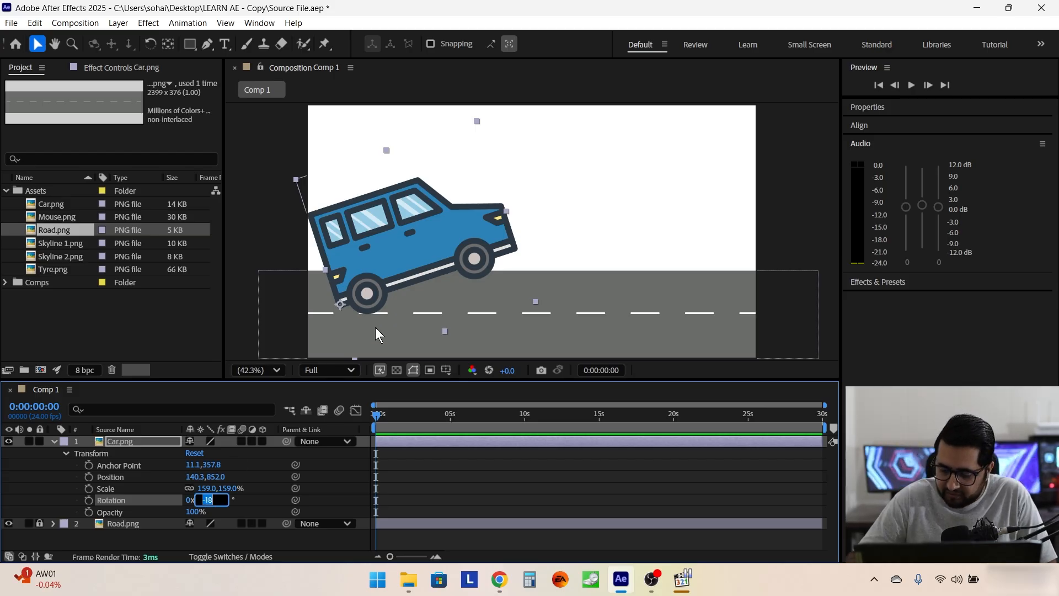
pyautogui.press('Num_Lock')
pyautogui.write('-10')
pyautogui.press('Return')
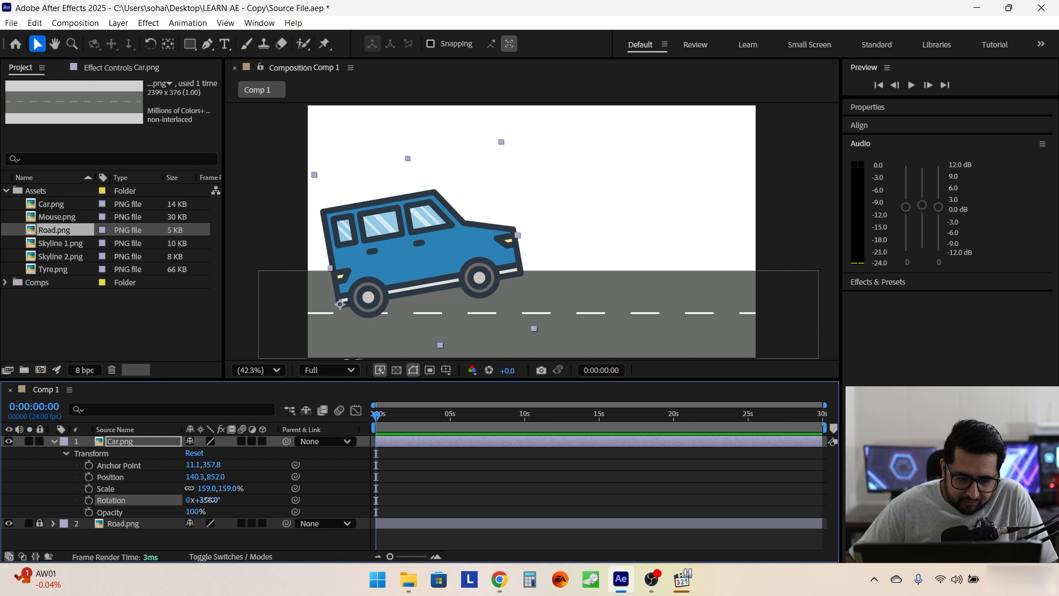
# Level the car by setting its rotation to 1x+0.0°, and keep its opacity at 100%
pyautogui.moveTo(213, 500); pyautogui.dragTo(219, 500)
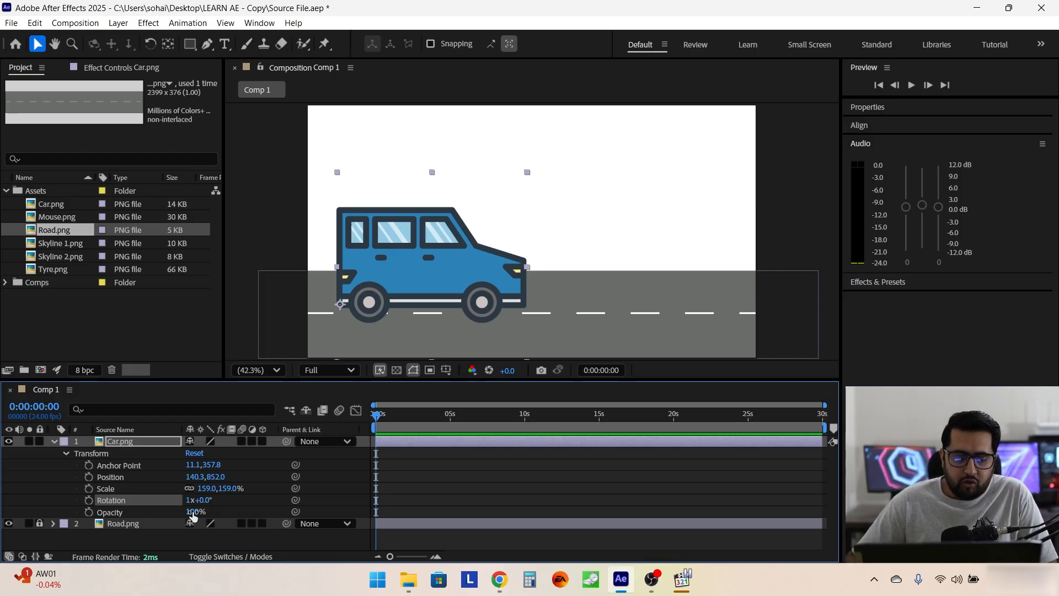
pyautogui.moveTo(195, 514); pyautogui.dragTo(269, 514)
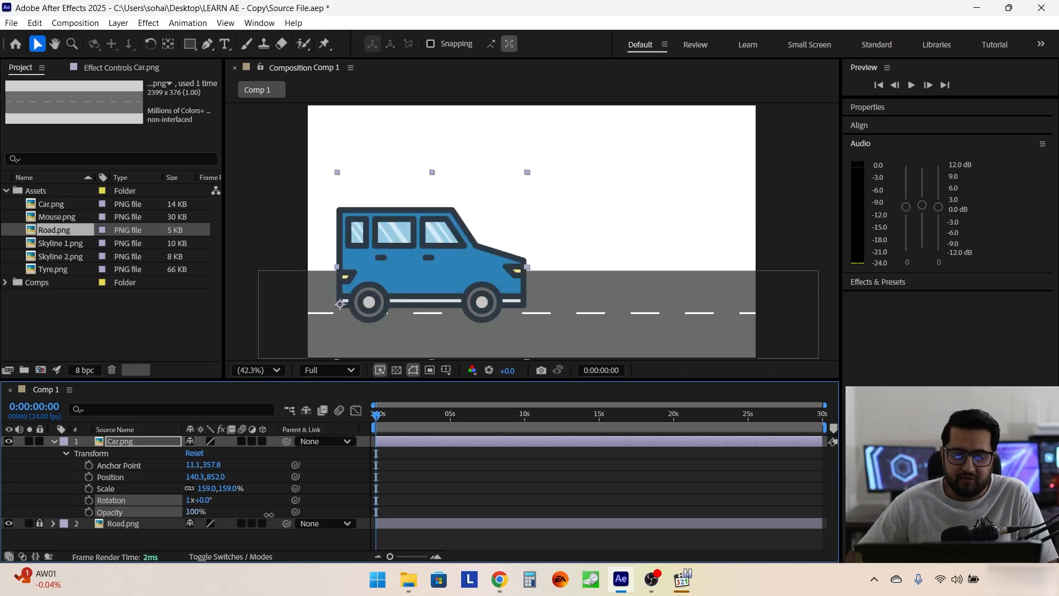
# Display the Car.png layer's position, scale, opacity, anchor point and rotation one at a time, and show position together with scale
pyautogui.click(145, 442)
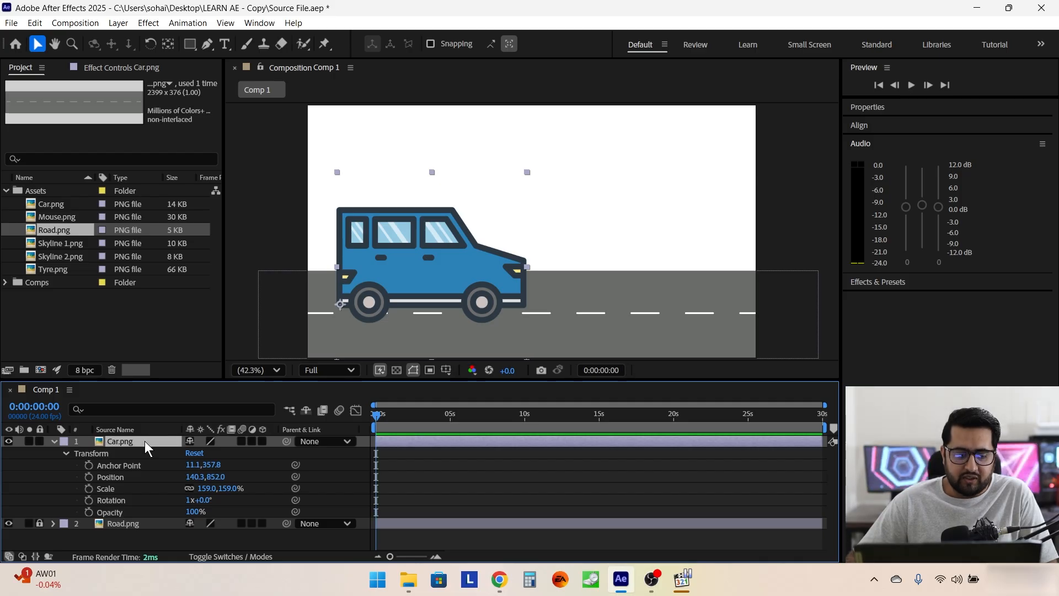
pyautogui.press('p')
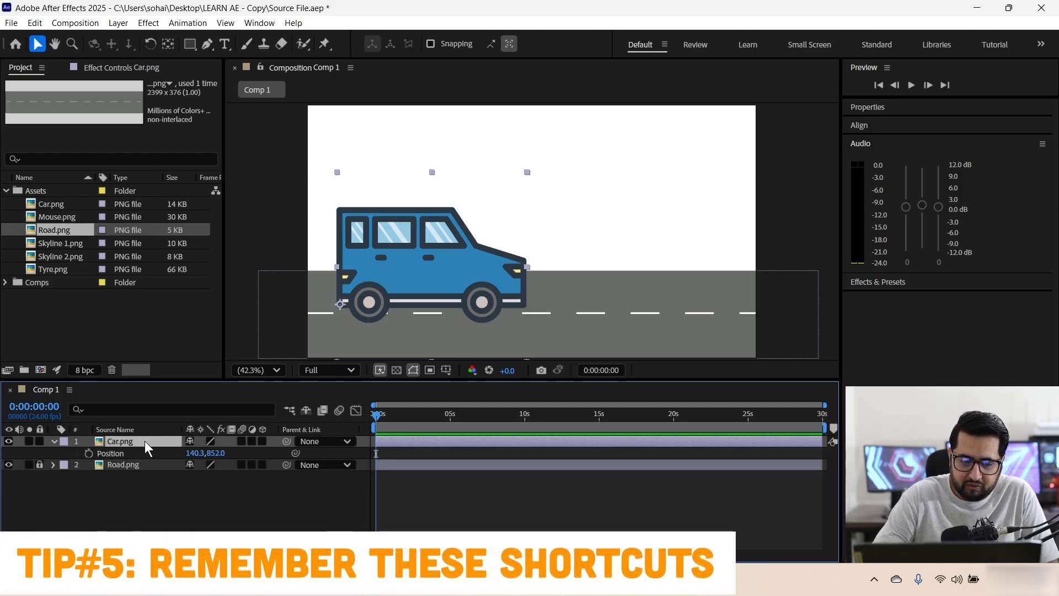
pyautogui.press('s')
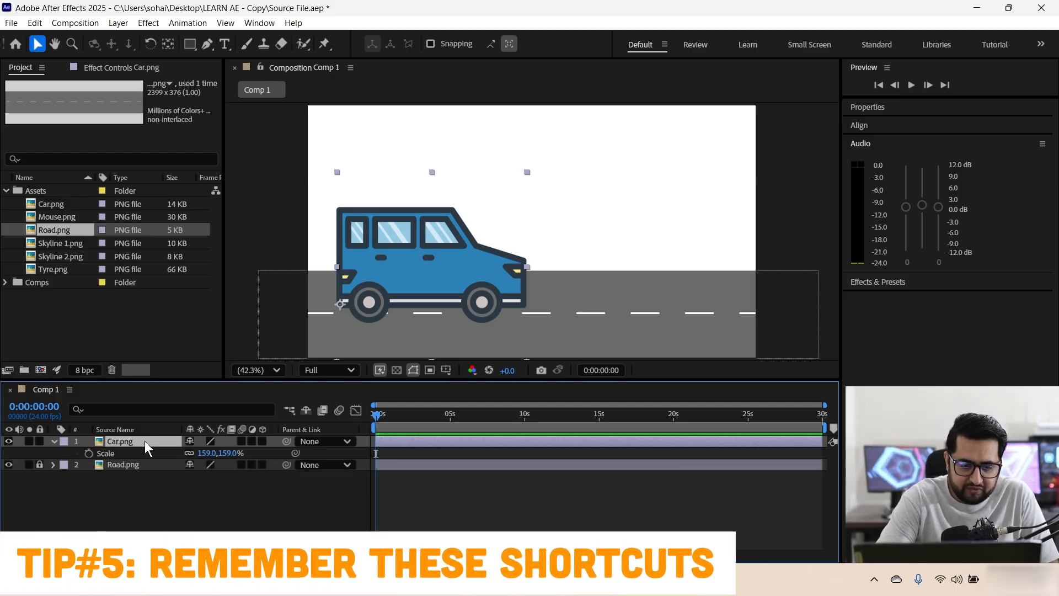
pyautogui.press('t')
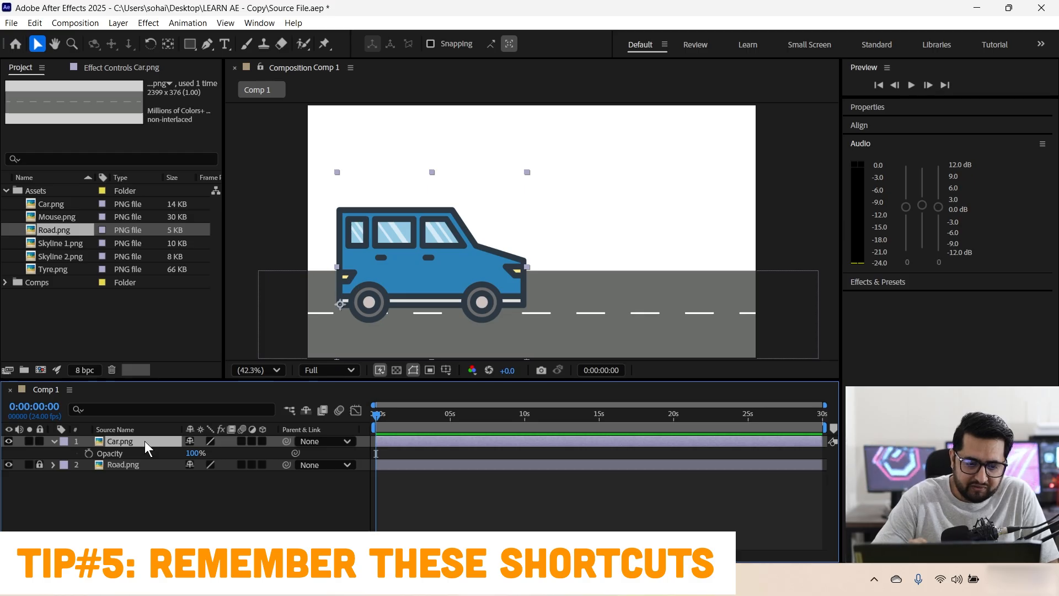
pyautogui.press('a')
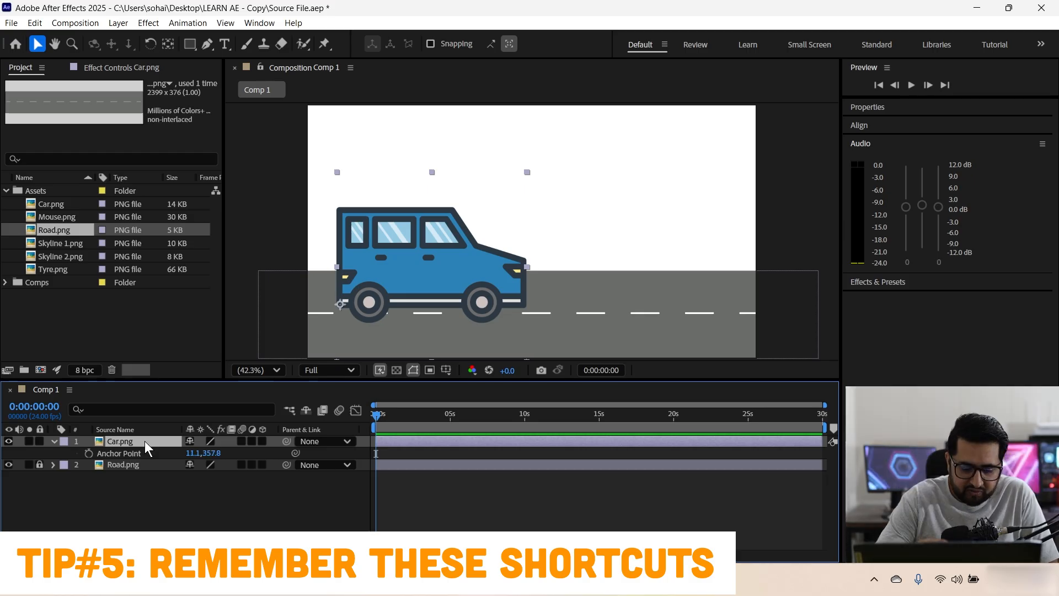
pyautogui.press('r')
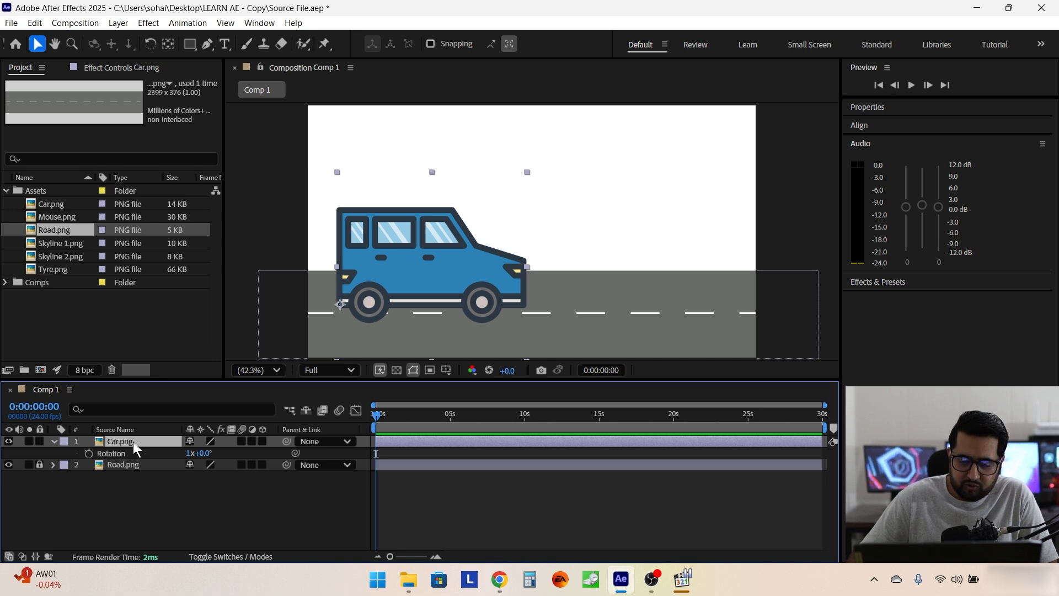
pyautogui.press('p')
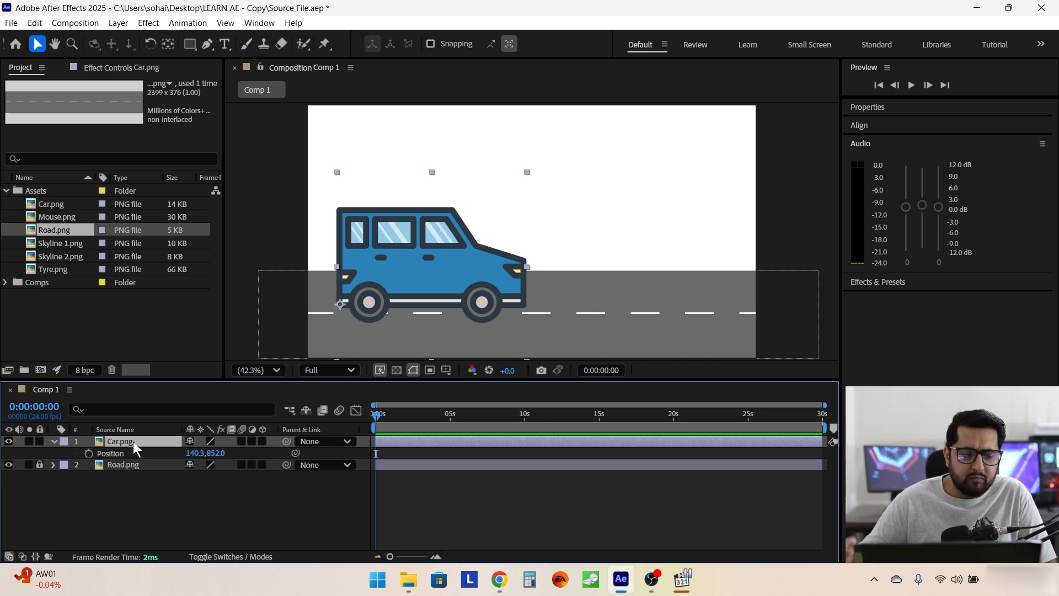
pyautogui.hotkey('shift', 's')
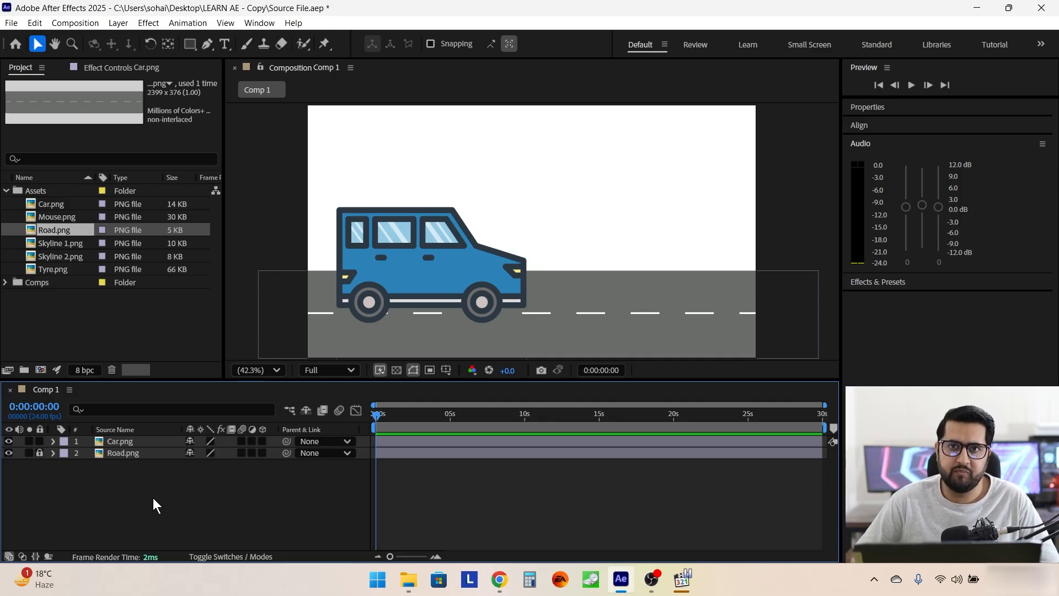
# Unlock the Road.png layer and delete both the car and road layers from Comp 1
pyautogui.click(40, 453)
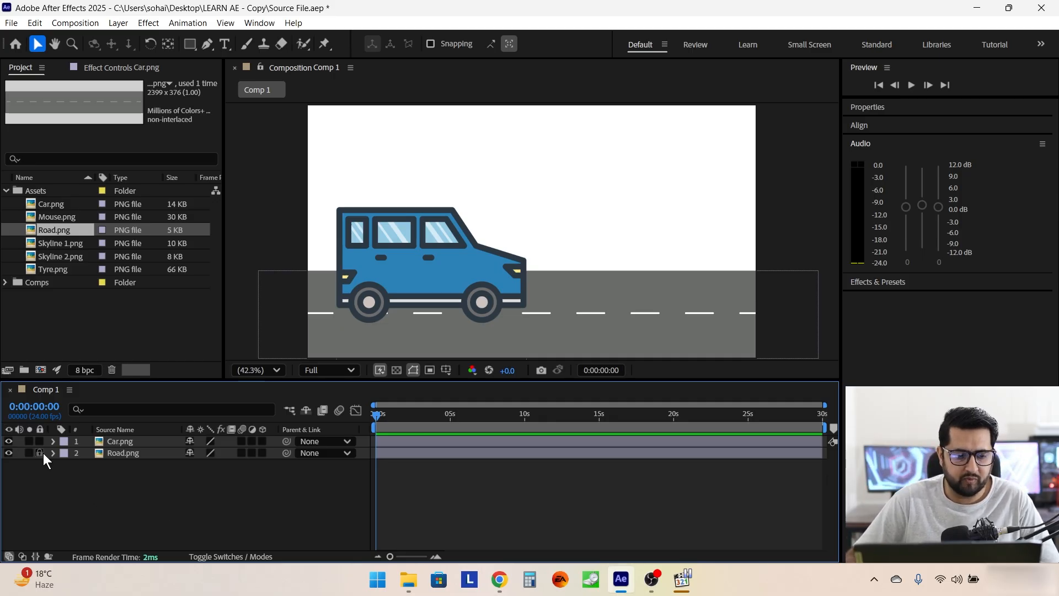
pyautogui.moveTo(135, 473); pyautogui.dragTo(114, 429)
pyautogui.press('Delete')
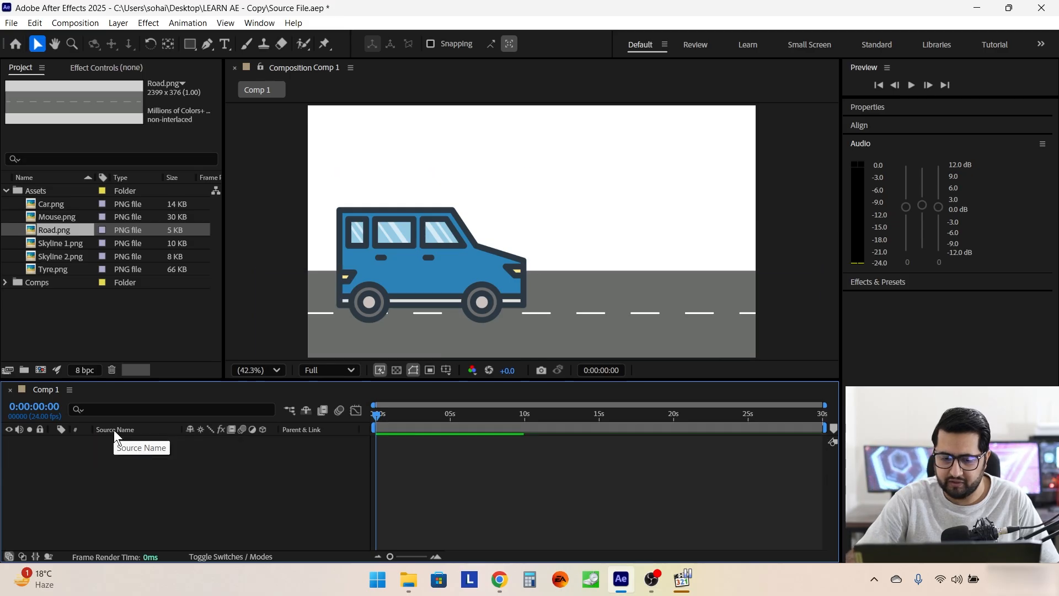
# Rebuild Comp 1 with Road.png, Skyline 1.png, Skyline 2.png and Car.png, placing a Tyre.png at 22% scale over each wheel
pyautogui.hotkey('ctrl', 'z')
pyautogui.press('p')
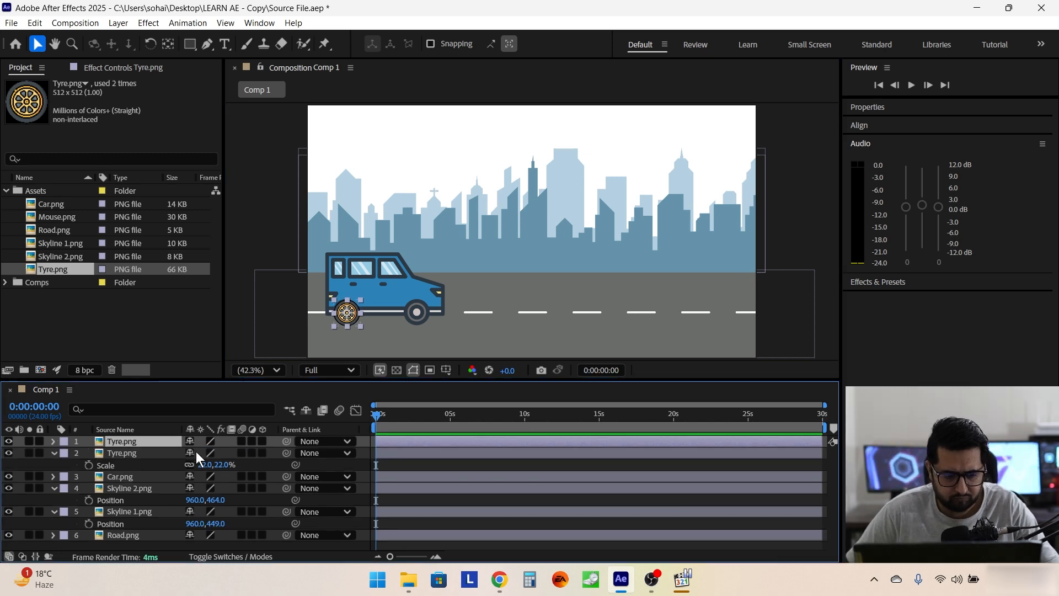
pyautogui.click(100, 521)
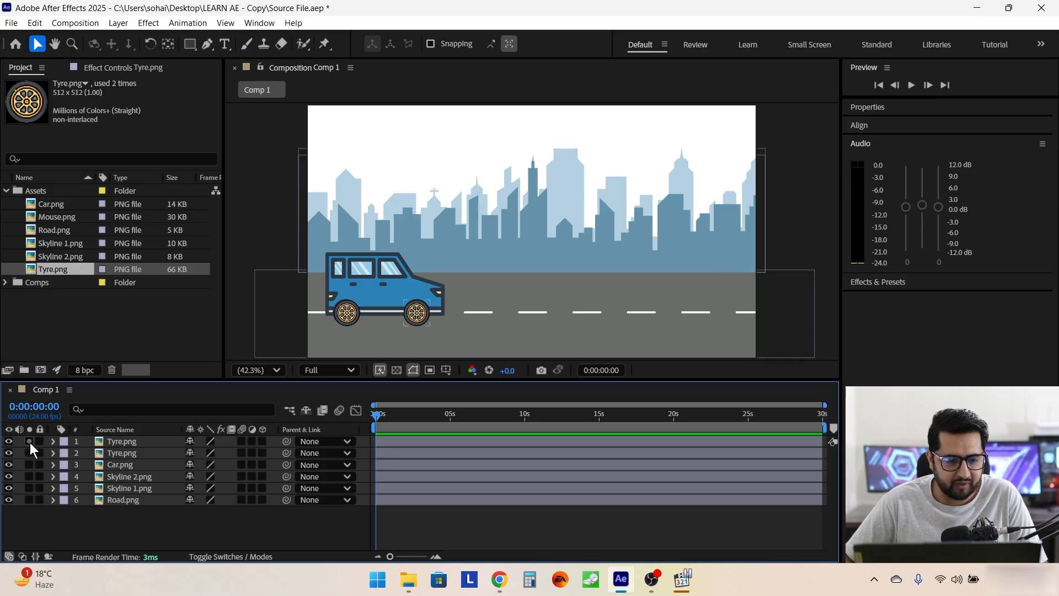
# Hide both Tyre.png layers, Car.png and Road.png so only the two skyline layers are displayed
pyautogui.moveTo(8, 441); pyautogui.dragTo(10, 466)
pyautogui.click(8, 476)
pyautogui.click(8, 476)
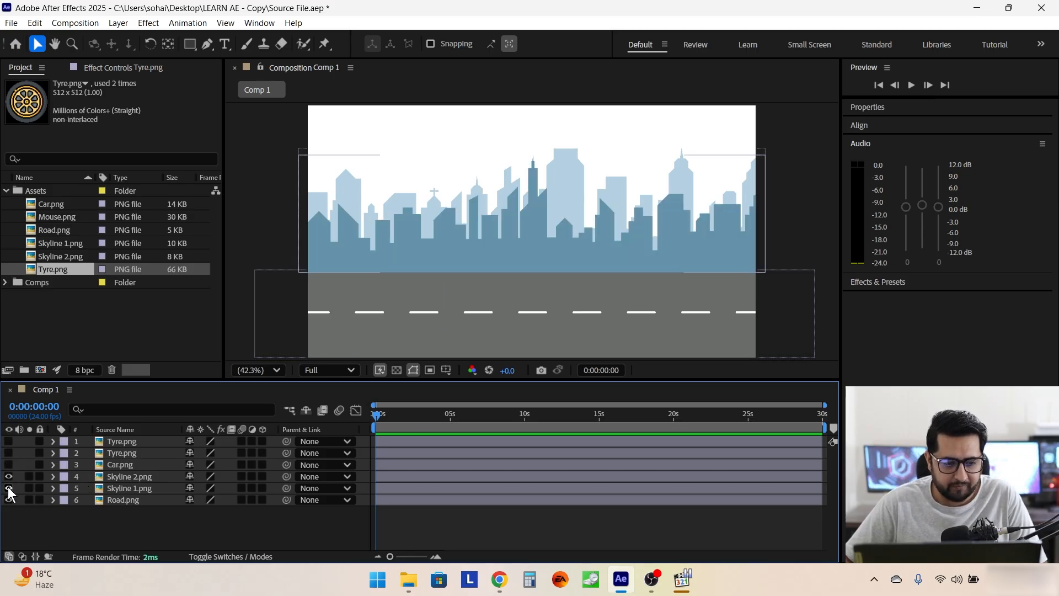
pyautogui.click(9, 500)
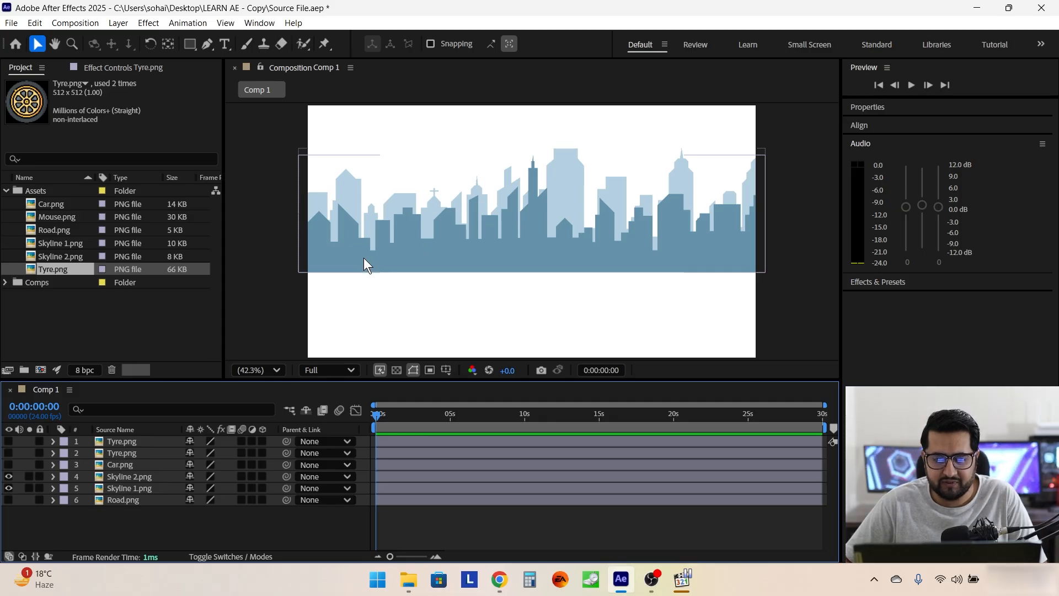
# Hide Skyline 2.png and move Skyline 1.png's anchor point to the middle of its bottom edge
pyautogui.click(29, 477)
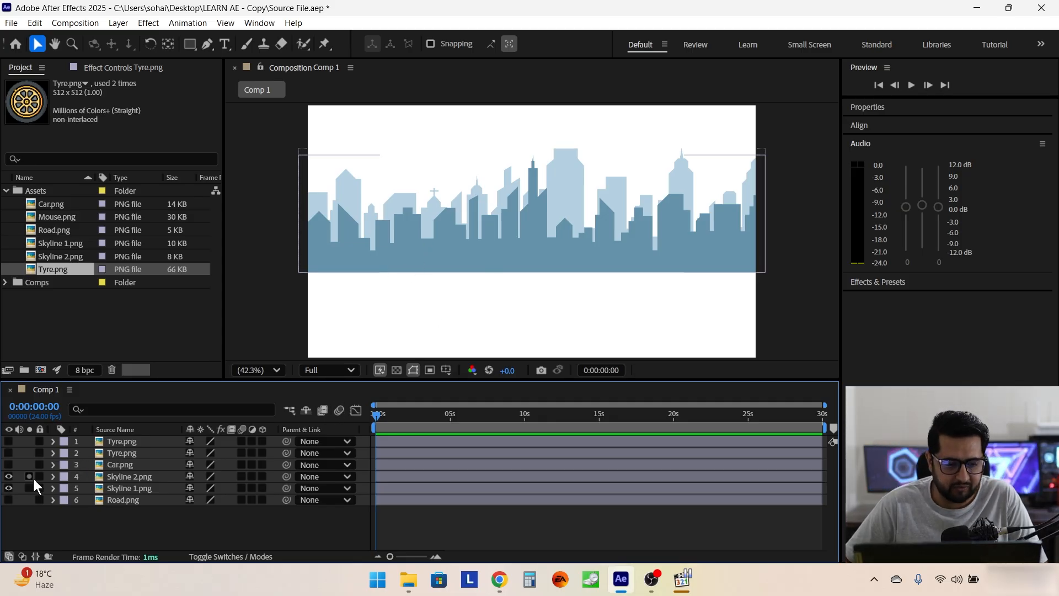
pyautogui.click(8, 476)
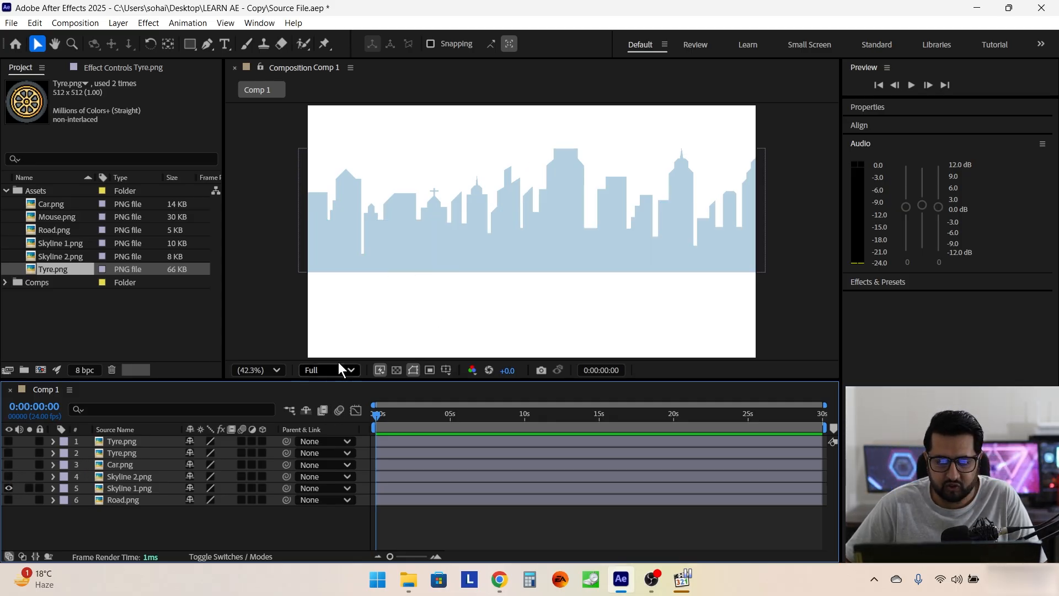
pyautogui.click(527, 245)
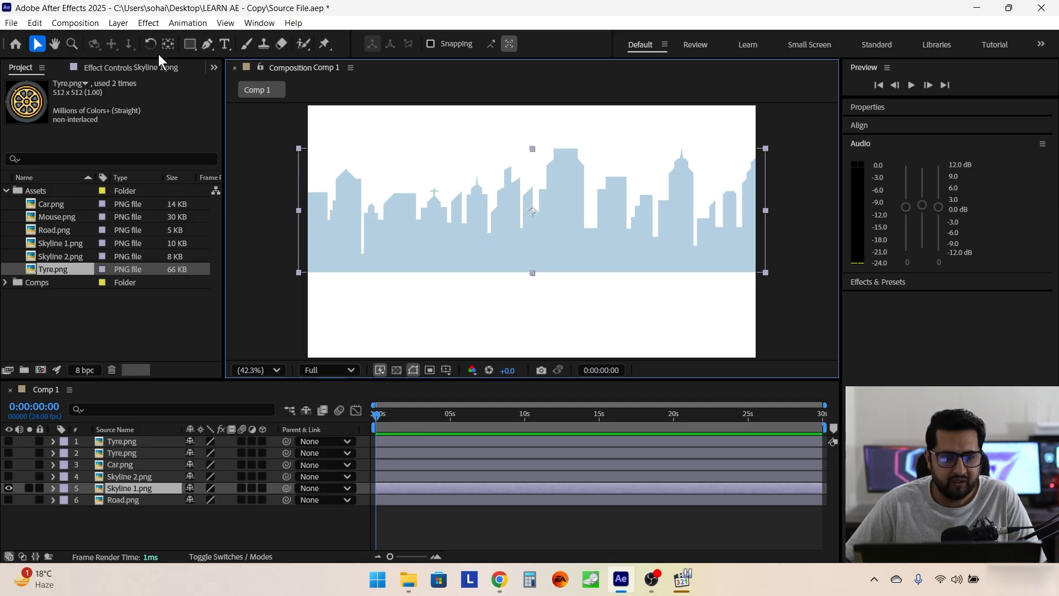
pyautogui.click(169, 43)
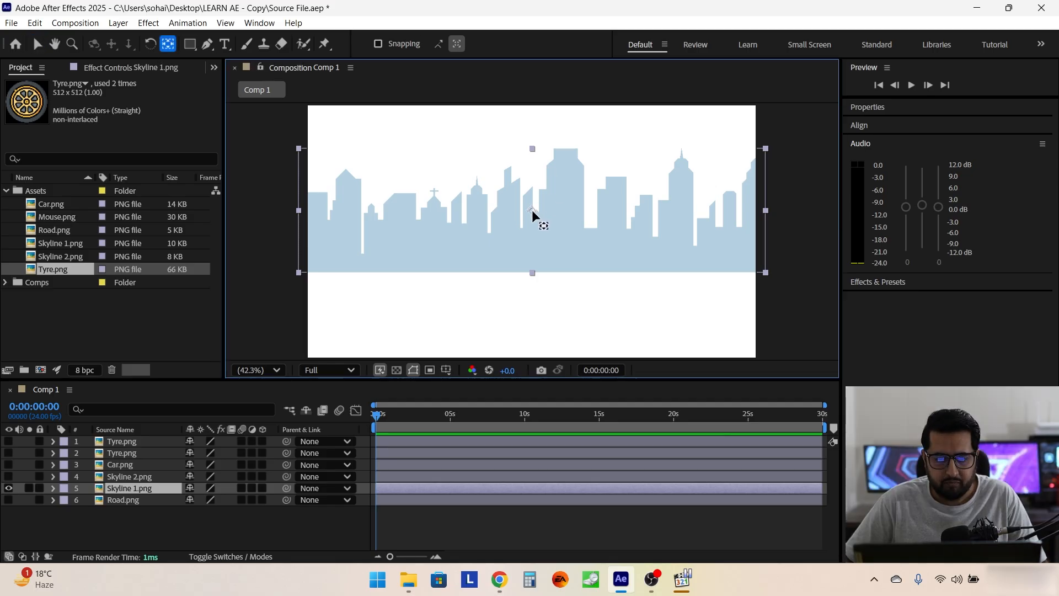
pyautogui.moveTo(532, 216); pyautogui.dragTo(533, 276)
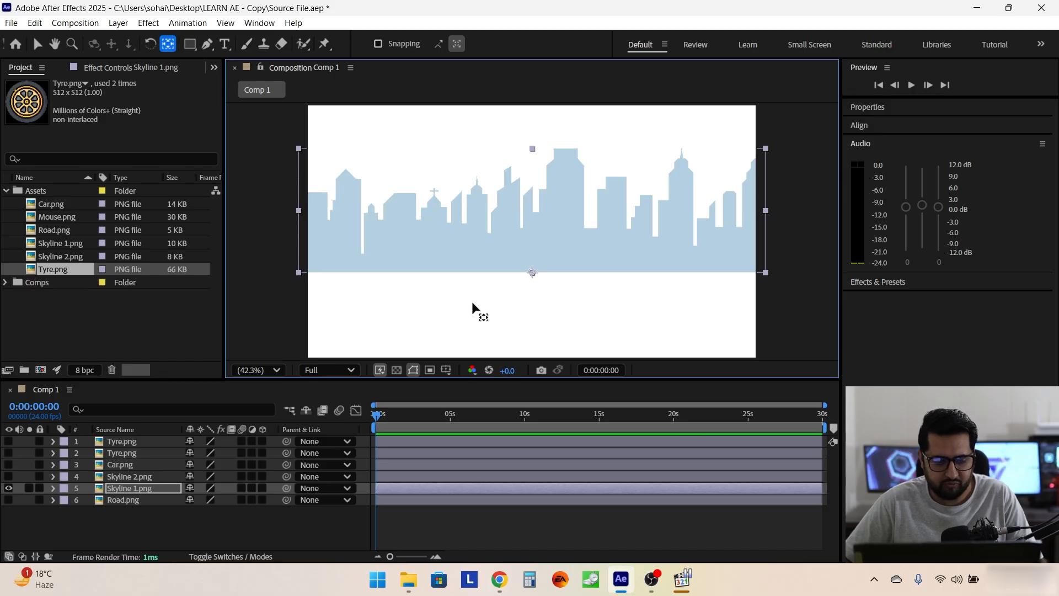
# Try scaling Skyline 1.png down to 86% around its bottom anchor point, and undo the change
pyautogui.press('s')
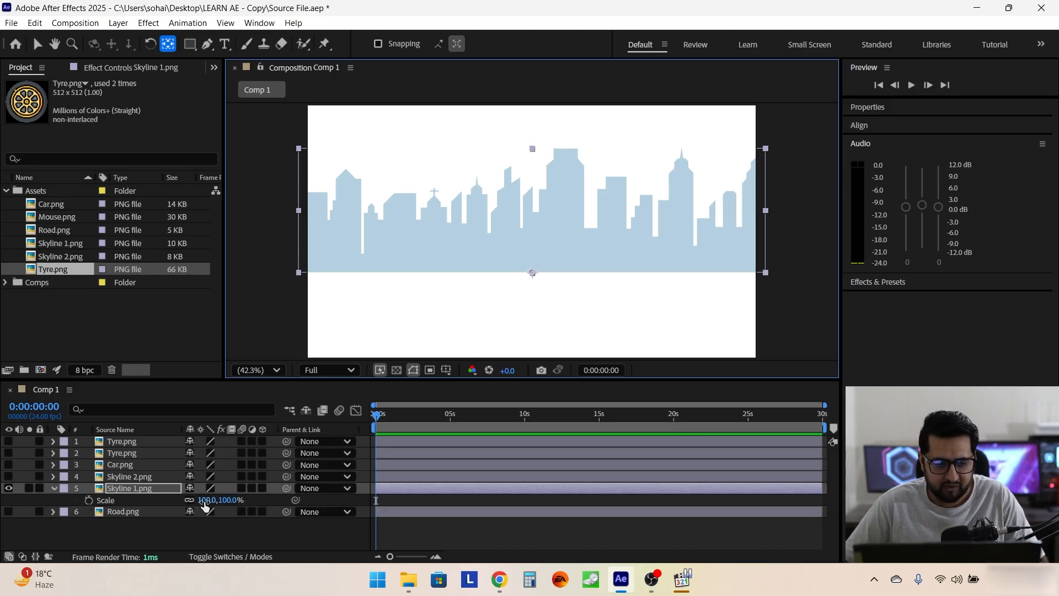
pyautogui.moveTo(205, 500)
pyautogui.mouseDown()
pyautogui.moveTo(221, 500)
pyautogui.moveTo(174, 500)
pyautogui.moveTo(231, 500)
pyautogui.moveTo(191, 501)
pyautogui.mouseUp()
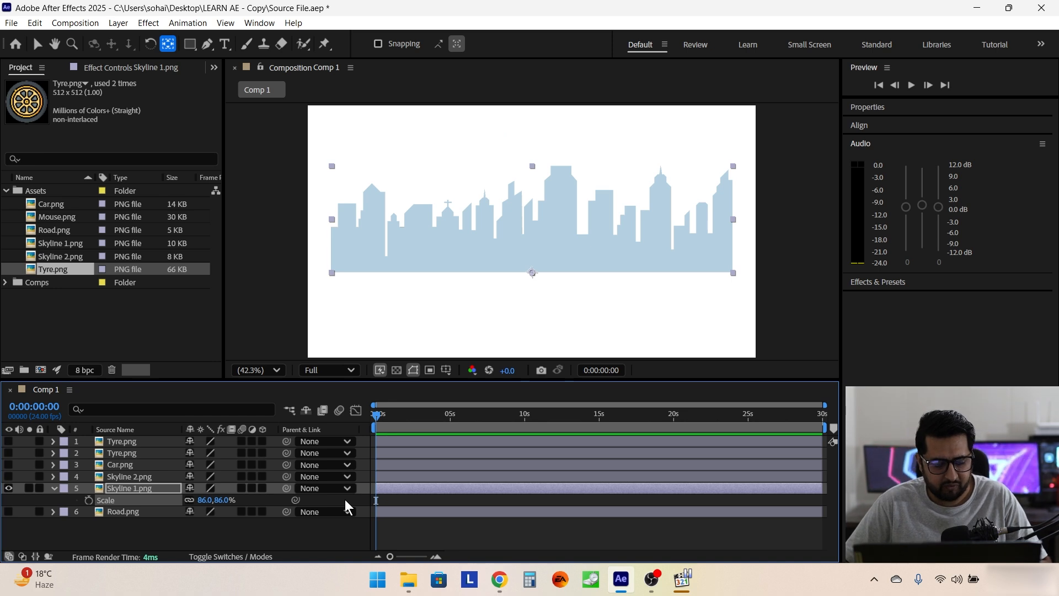
pyautogui.hotkey('ctrl', 'z')
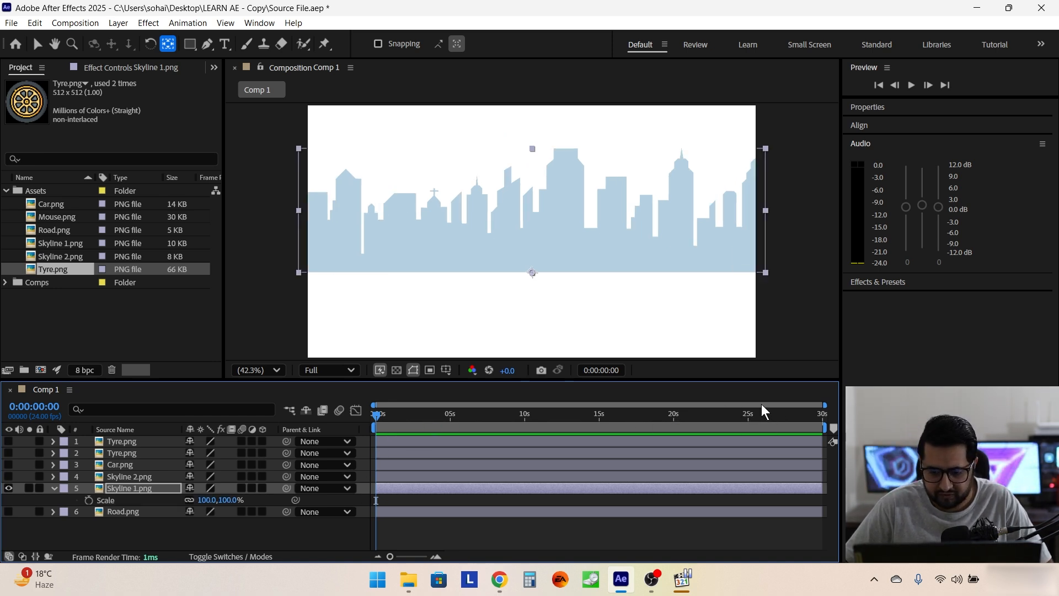
# Add a 100% scale keyframe to Skyline 1.png at exactly 0:00:01:00
pyautogui.moveTo(825, 405); pyautogui.dragTo(559, 413)
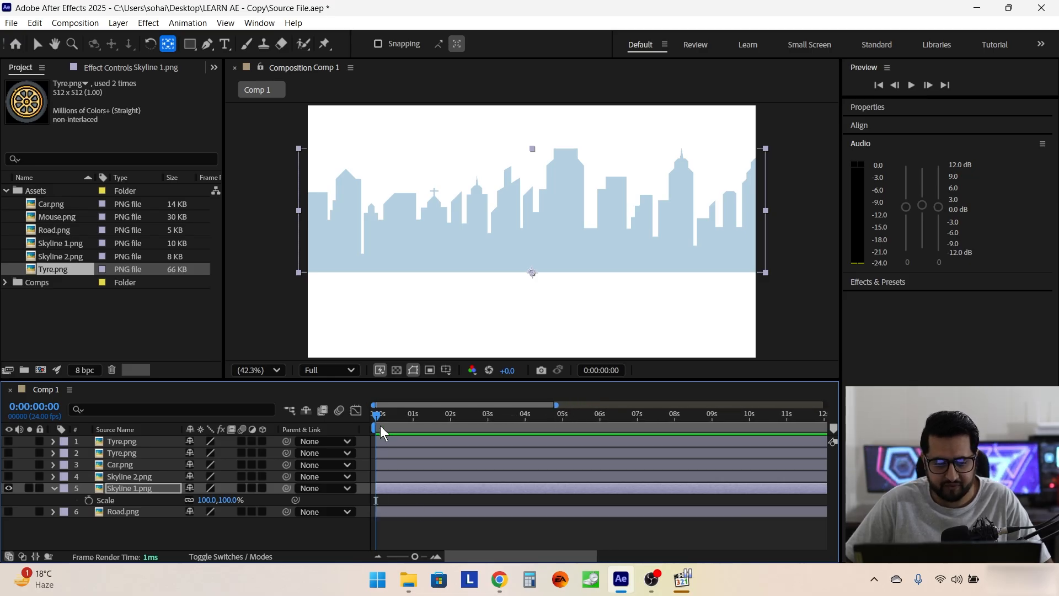
pyautogui.moveTo(375, 415); pyautogui.dragTo(415, 418)
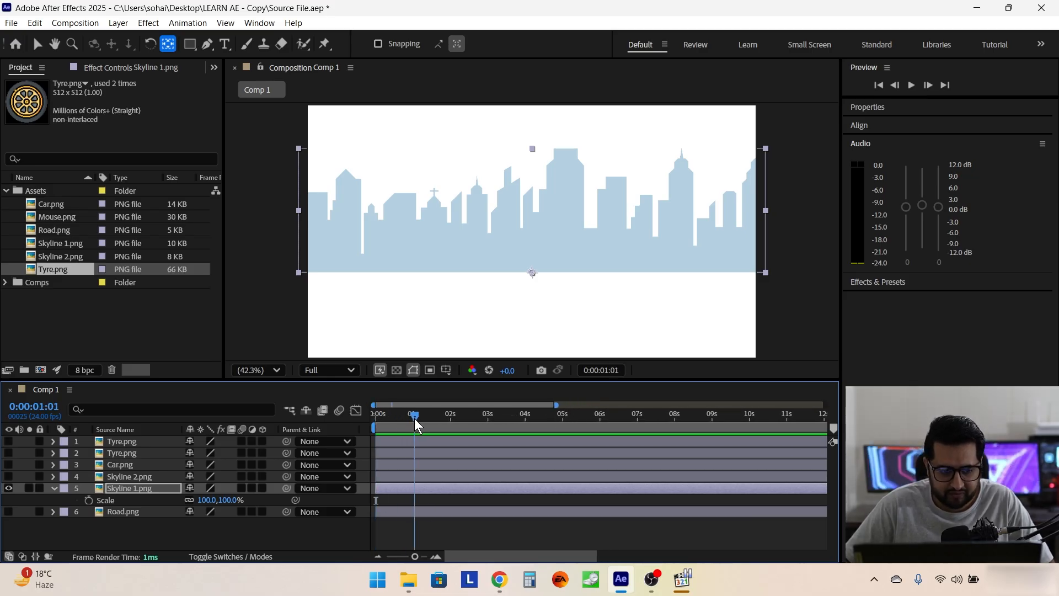
pyautogui.press('pageup')
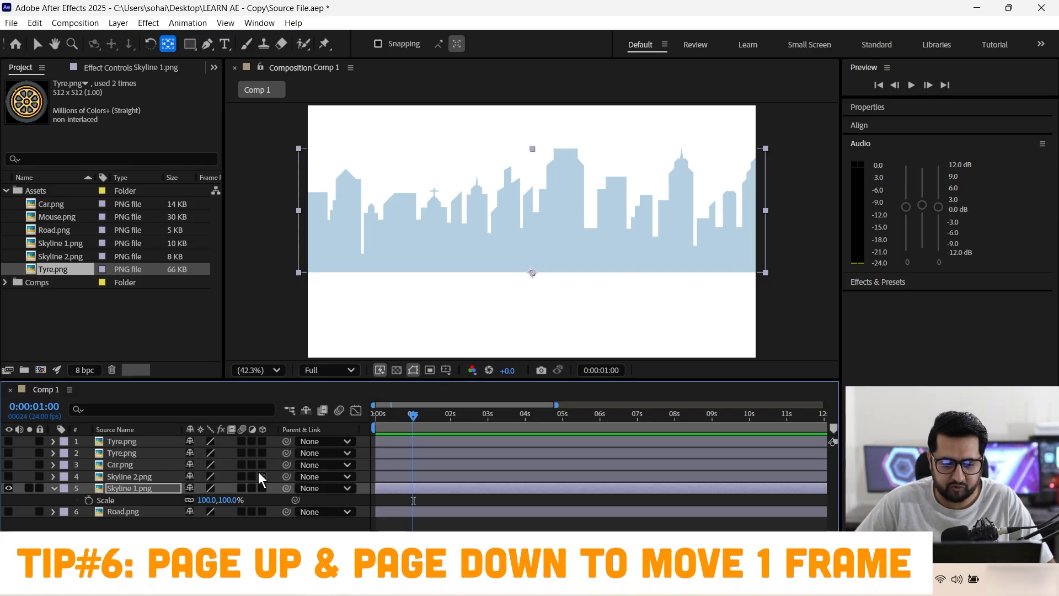
pyautogui.click(89, 500)
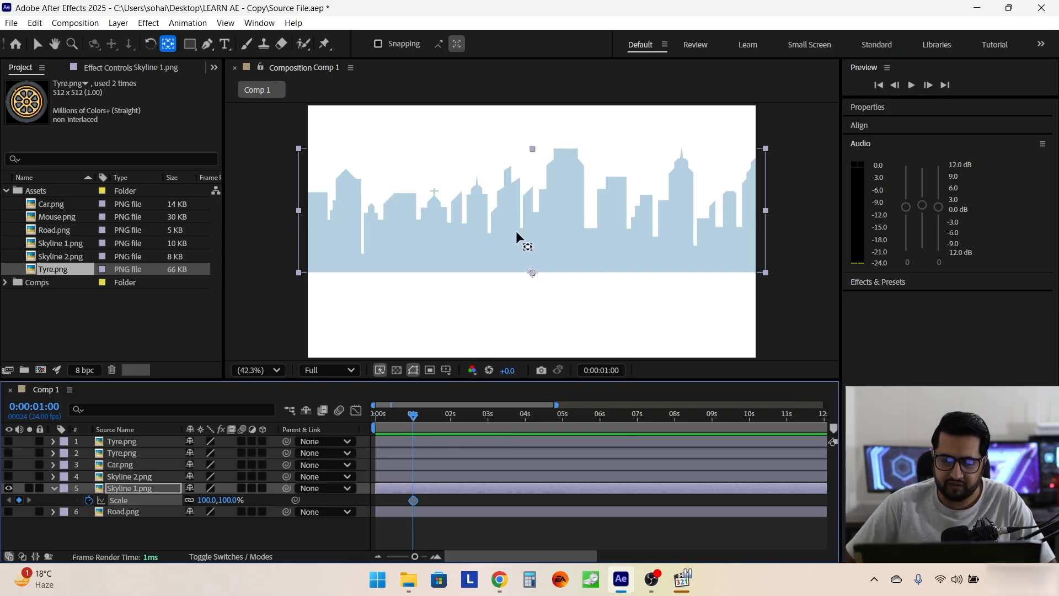
# Set Skyline 1.png's scale to 0% at 0:00:00:00 as the starting keyframe
pyautogui.moveTo(413, 415); pyautogui.dragTo(359, 416)
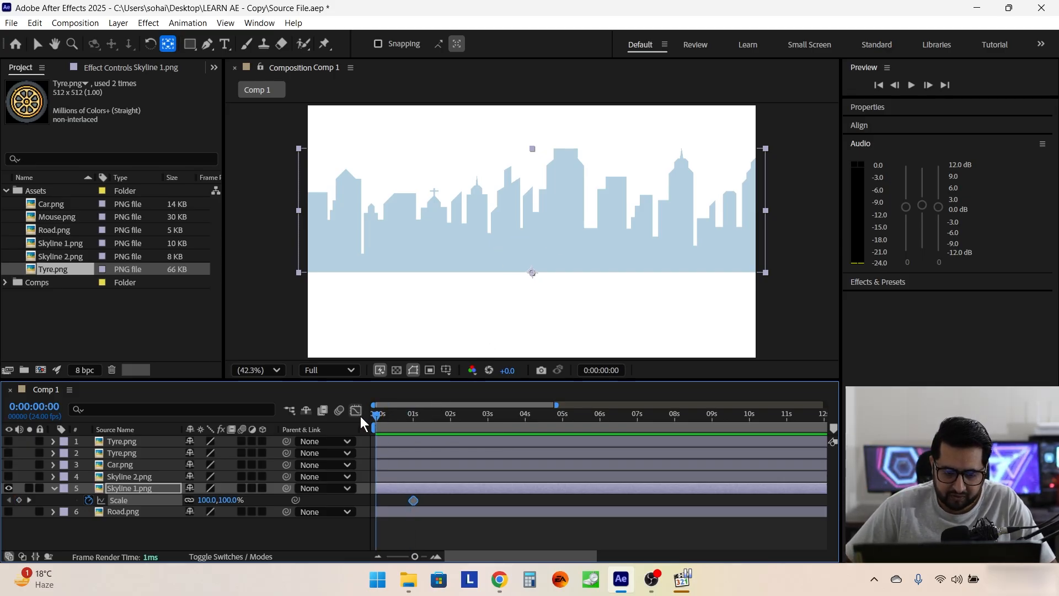
pyautogui.click(216, 500)
pyautogui.write('0')
pyautogui.press('Return')
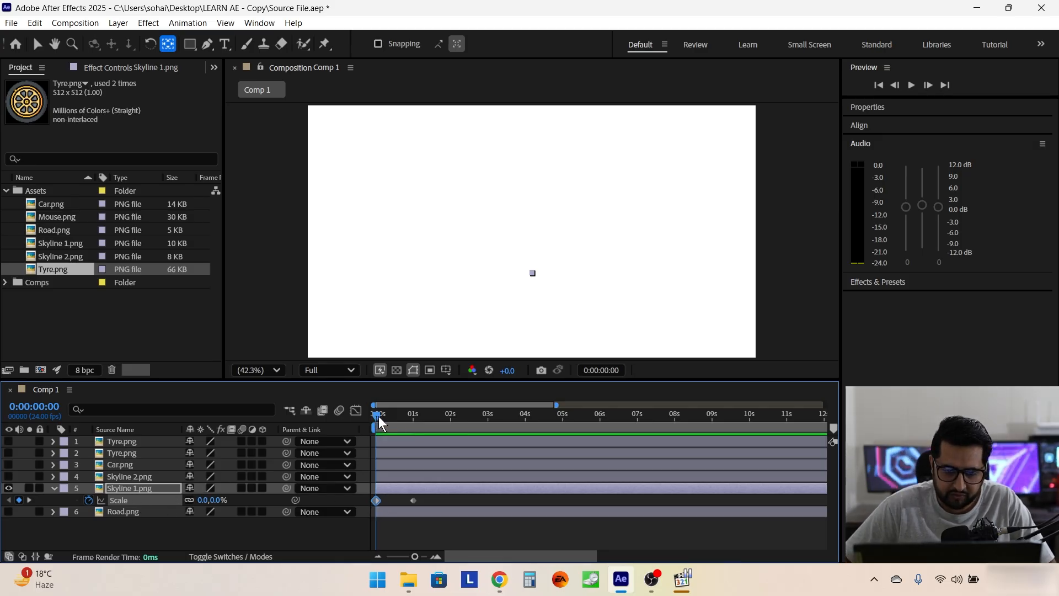
# Scrub and play the first second of Comp 1 to check Skyline 1.png's scale animation
pyautogui.moveTo(377, 422); pyautogui.dragTo(416, 424)
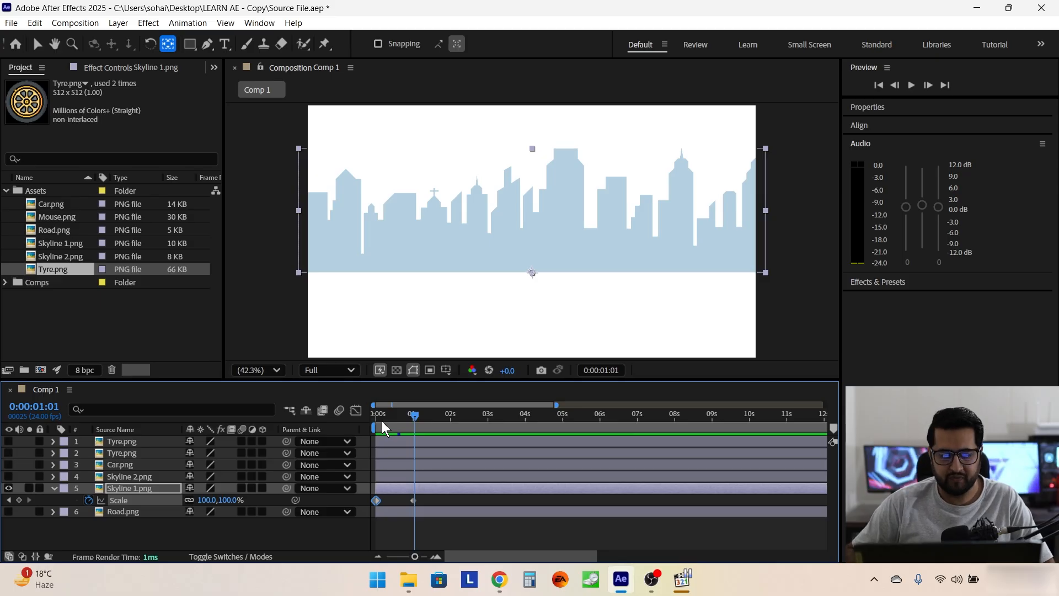
pyautogui.moveTo(392, 412); pyautogui.dragTo(366, 416)
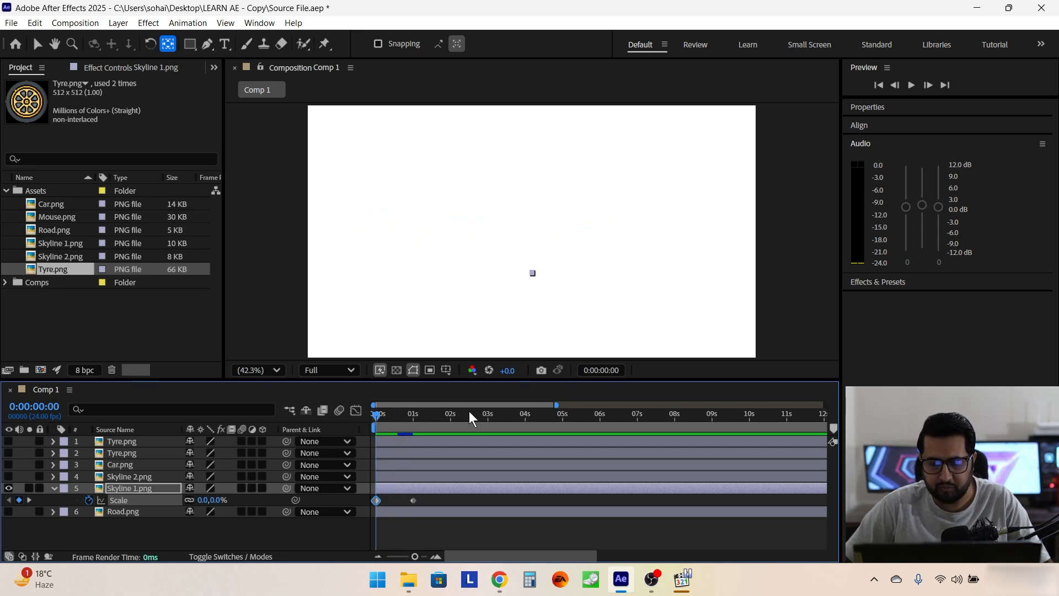
pyautogui.press('space')
pyautogui.press('space')
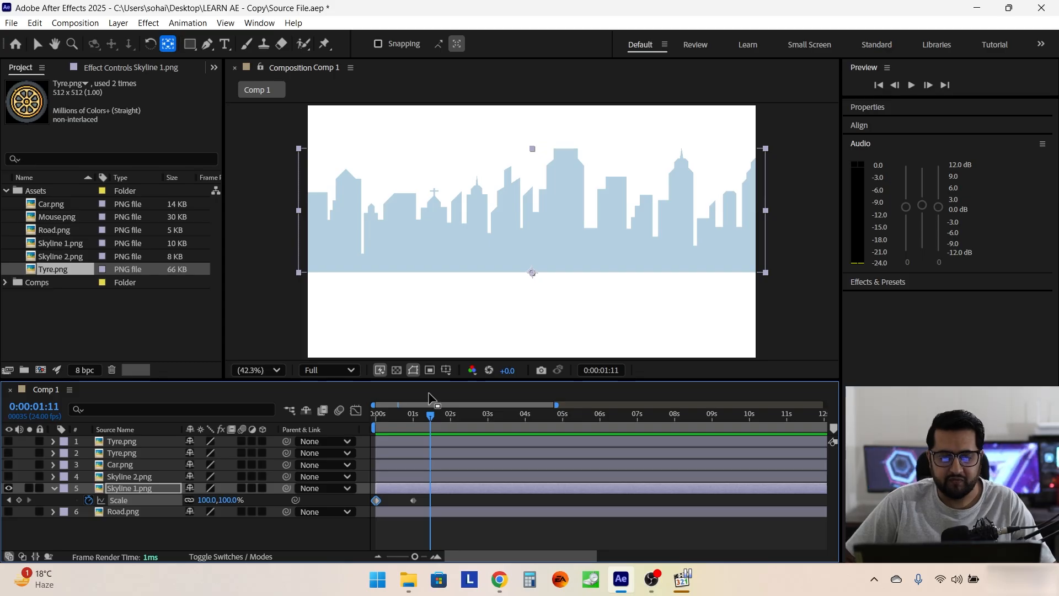
pyautogui.click(379, 415)
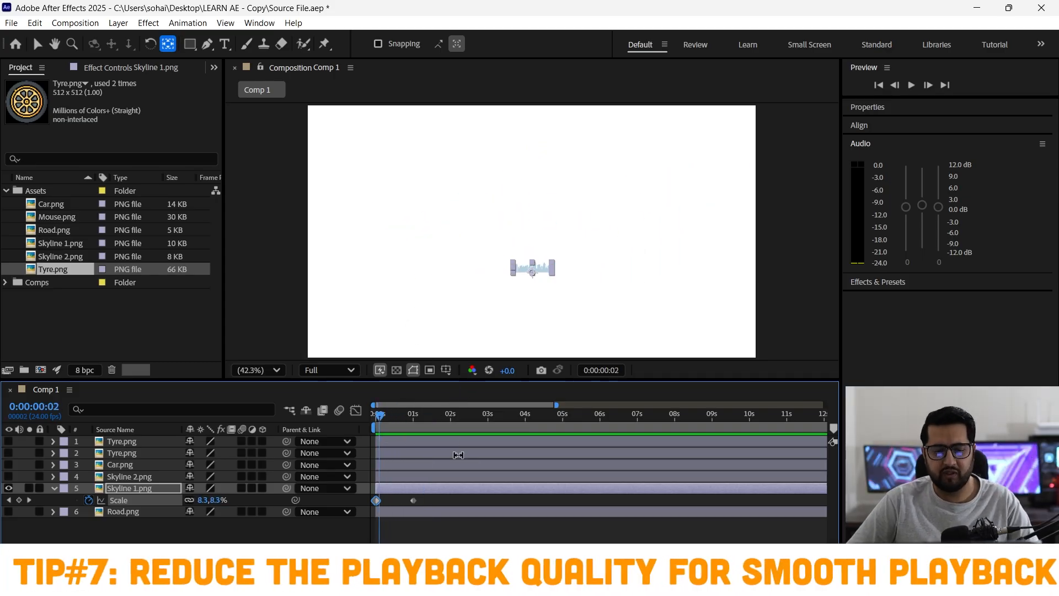
pyautogui.moveTo(380, 417); pyautogui.dragTo(407, 419)
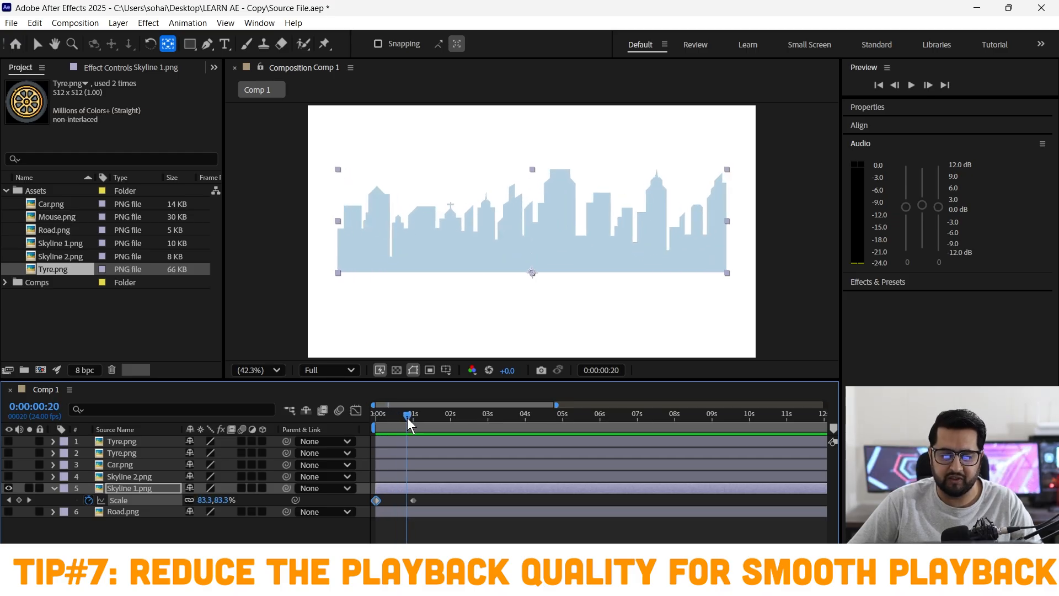
# Reduce the composition preview resolution to Half and play the skyline animation from the start
pyautogui.click(338, 370)
pyautogui.click(338, 431)
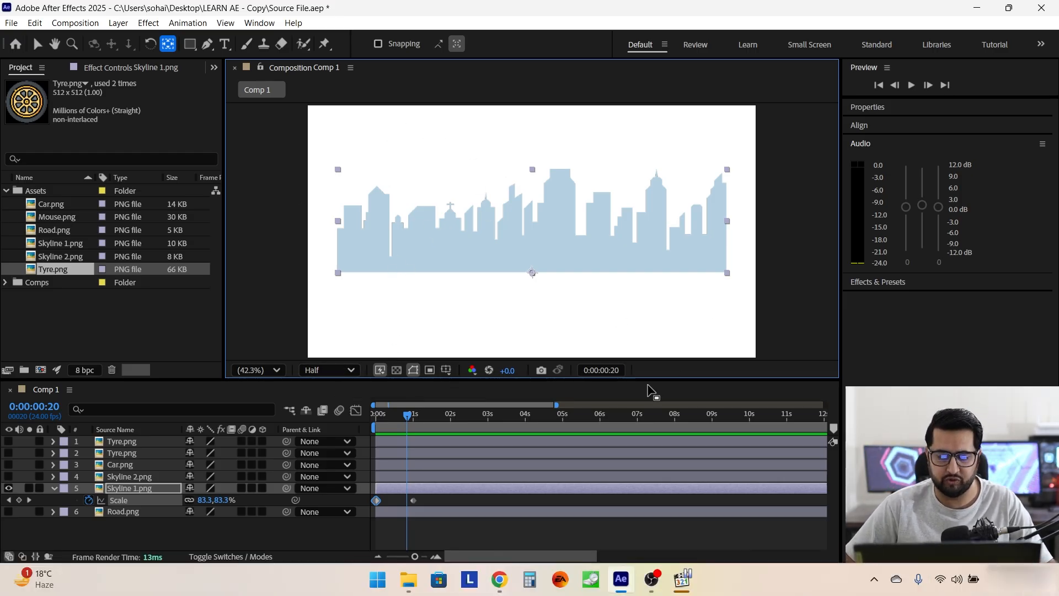
pyautogui.click(380, 415)
pyautogui.press('space')
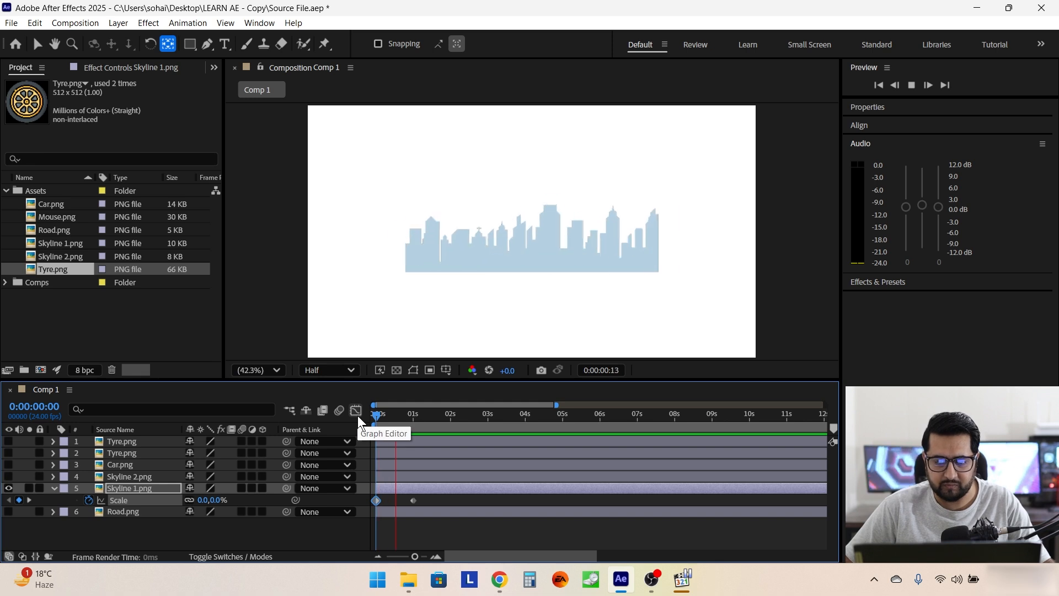
pyautogui.press('space')
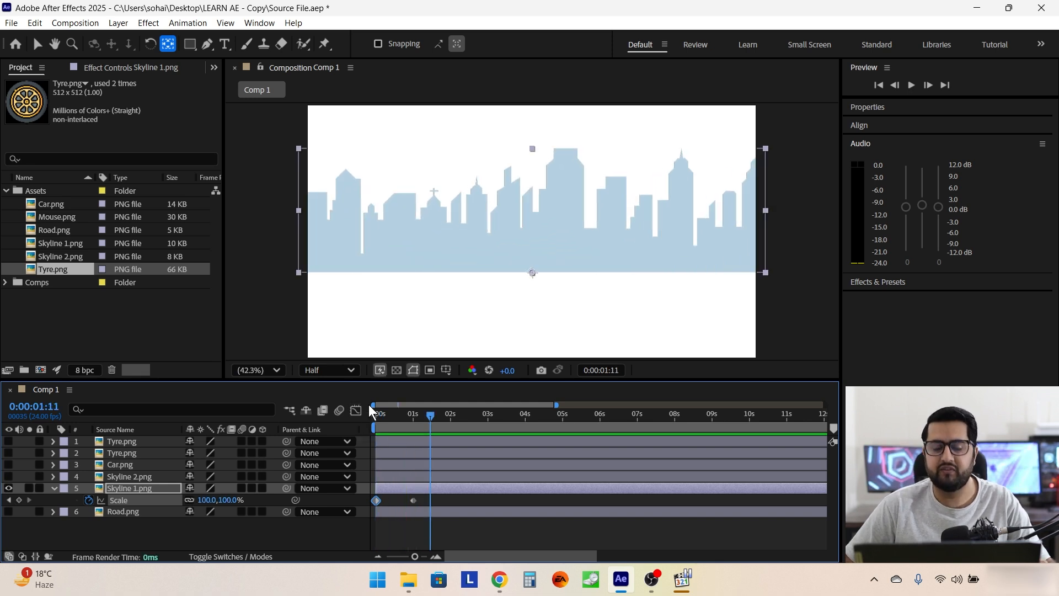
# Show Skyline 2.png again and add a 100% scale keyframe to it at 0:00:01:08
pyautogui.click(147, 478)
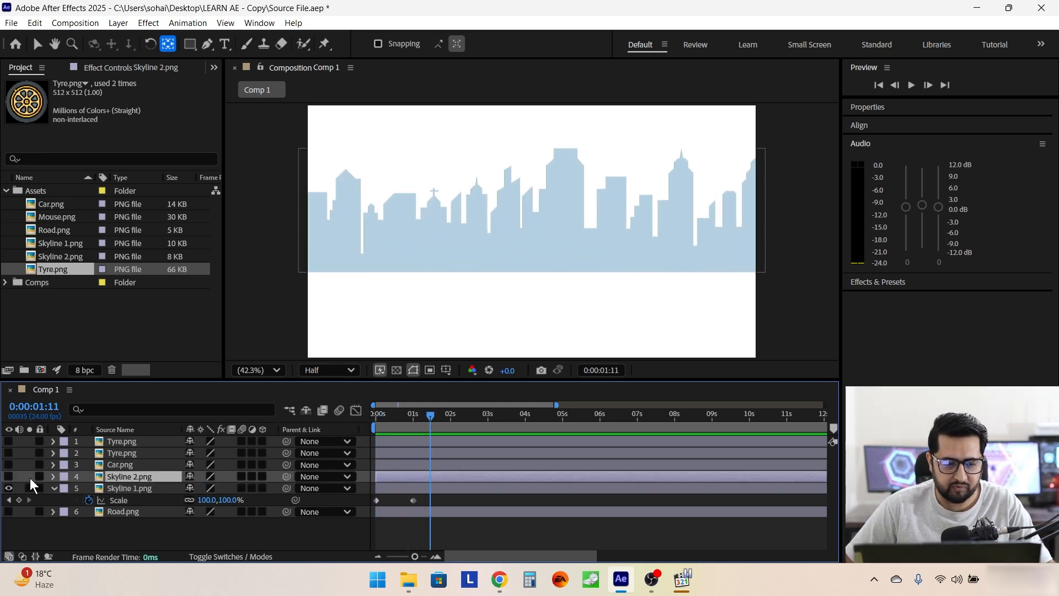
pyautogui.click(8, 476)
pyautogui.moveTo(405, 419)
pyautogui.mouseDown()
pyautogui.moveTo(395, 420)
pyautogui.moveTo(425, 419)
pyautogui.mouseUp()
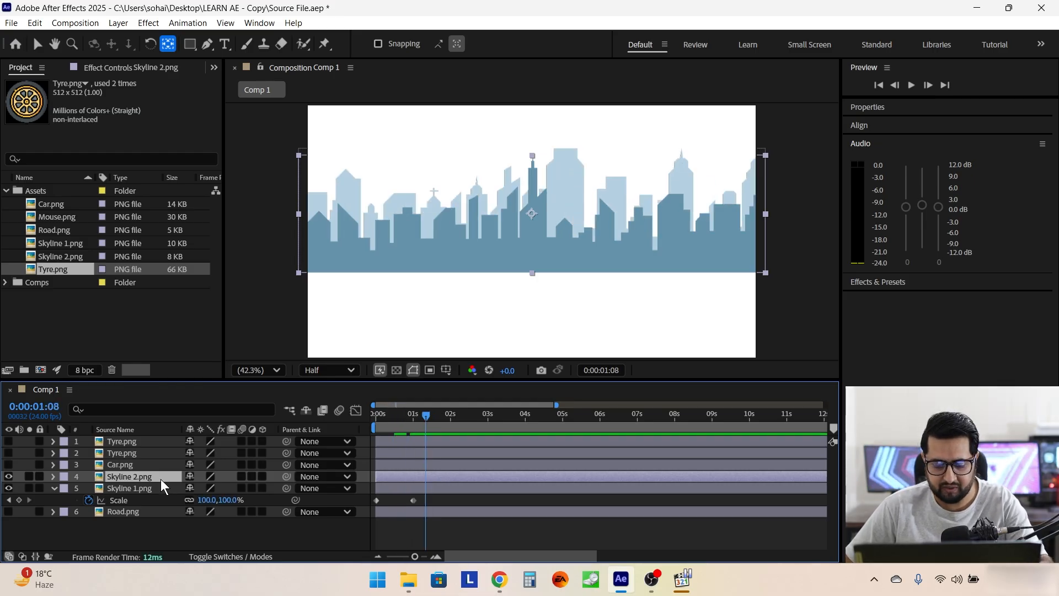
pyautogui.press('s')
pyautogui.click(88, 489)
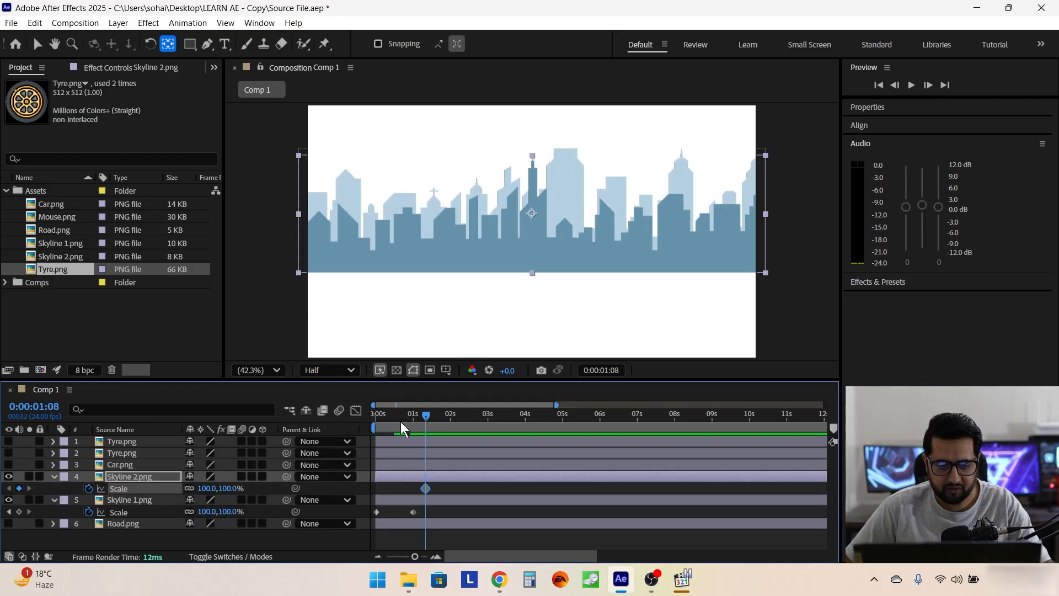
# Move Skyline 2.png's scale keyframe to 0:00:01:04, four frames after Skyline 1.png's ending keyframe
pyautogui.click(414, 420)
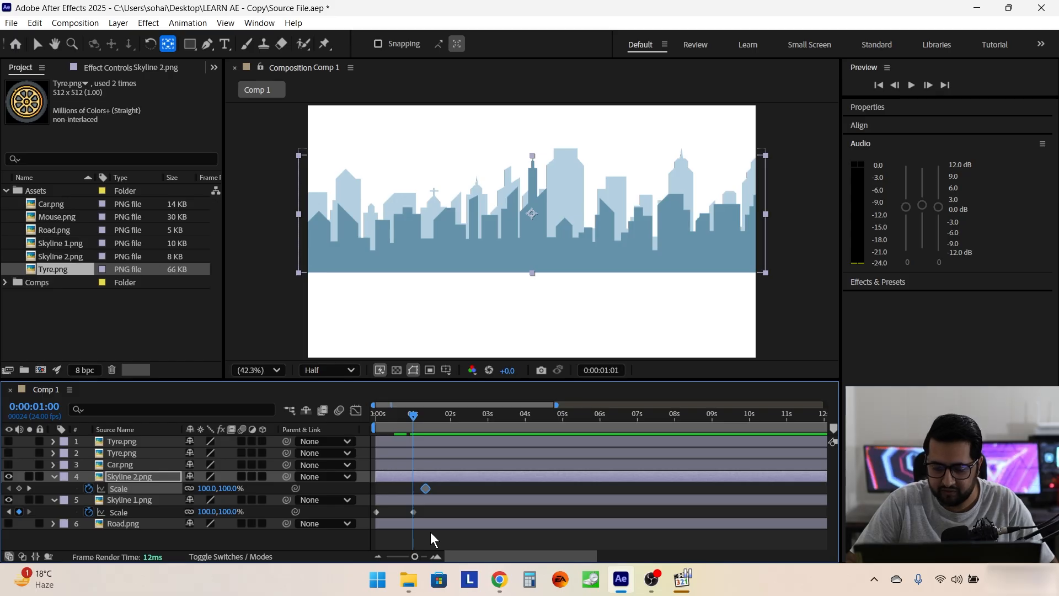
pyautogui.press('pagedown')
pyautogui.press('pagedown')
pyautogui.press('pagedown')
pyautogui.press('pagedown')
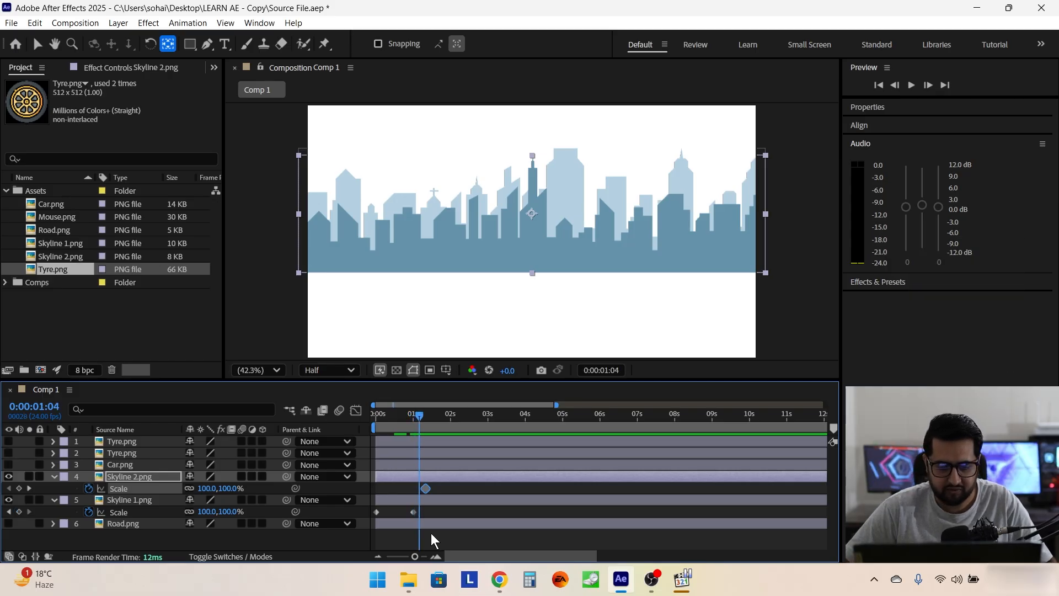
pyautogui.moveTo(427, 489)
pyautogui.mouseDown()
pyautogui.moveTo(442, 488)
pyautogui.moveTo(420, 493)
pyautogui.mouseUp()
# Set Skyline 2.png's scale to 0% at 0:00:00:04, four frames after the start of the composition
pyautogui.press('Home')
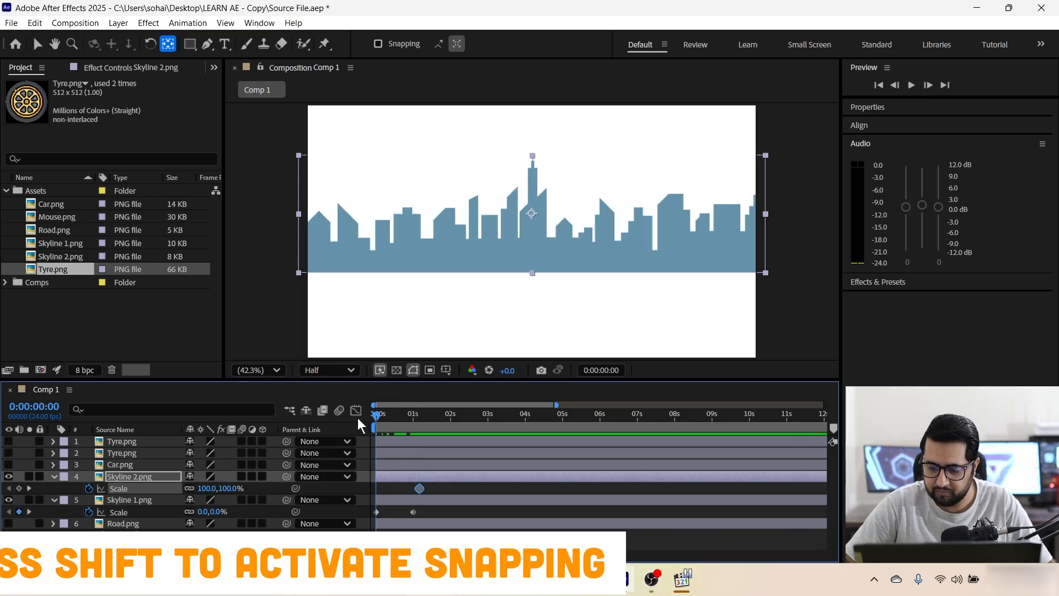
pyautogui.press('pagedown')
pyautogui.press('pagedown')
pyautogui.press('pagedown')
pyautogui.press('pagedown')
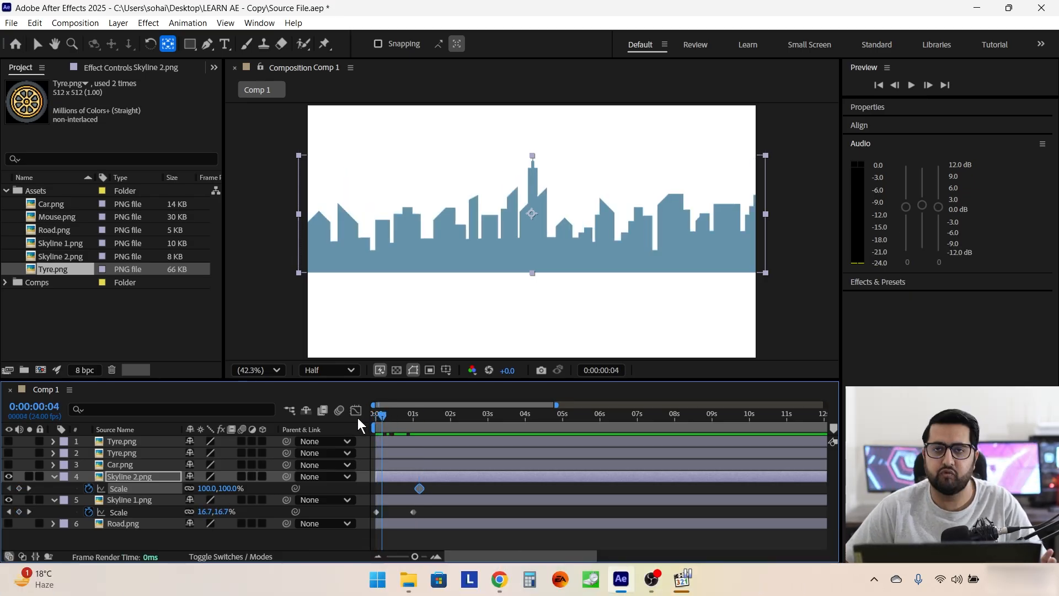
pyautogui.click(207, 489)
pyautogui.write('0')
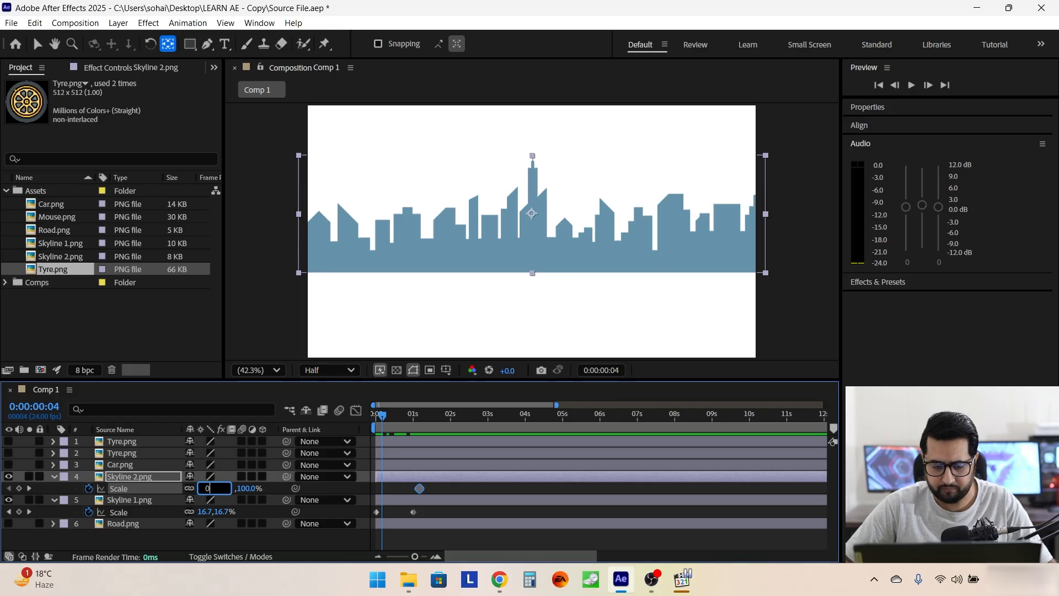
pyautogui.press('Return')
# At Skyline 2.png's ending scale keyframe, move its anchor point to the middle of its bottom edge, and play the animation from the start
pyautogui.moveTo(383, 411); pyautogui.dragTo(413, 419)
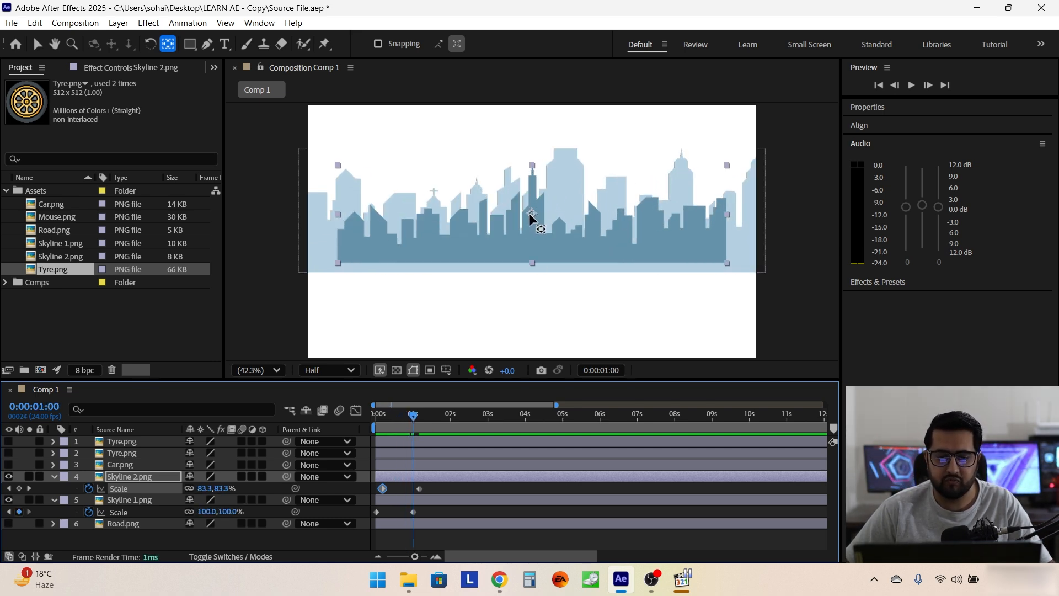
pyautogui.press('j')
pyautogui.press('k')
pyautogui.press('k')
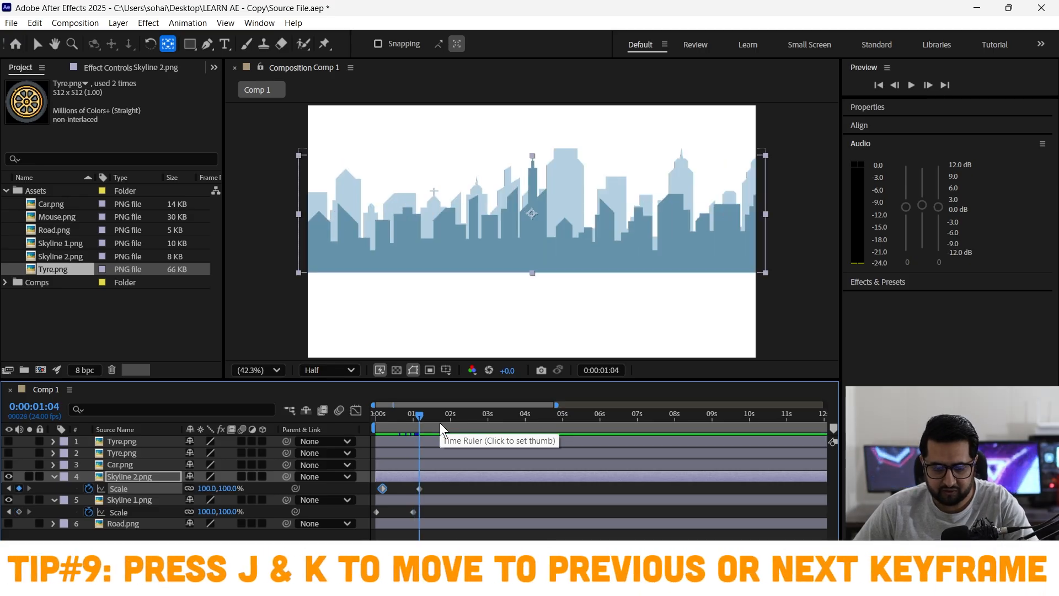
pyautogui.moveTo(531, 217); pyautogui.dragTo(533, 274)
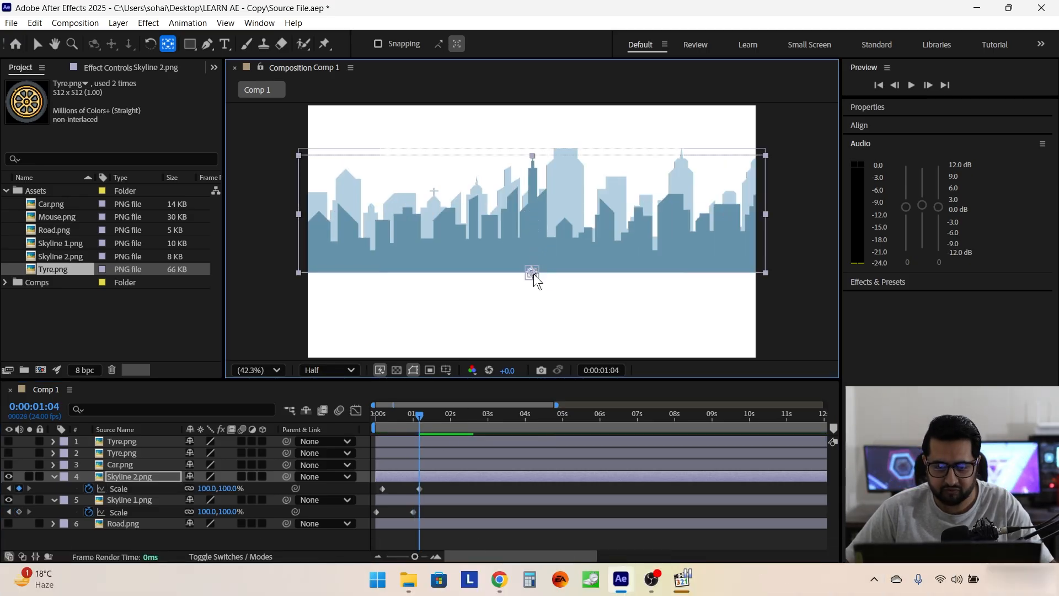
pyautogui.moveTo(420, 417); pyautogui.dragTo(363, 412)
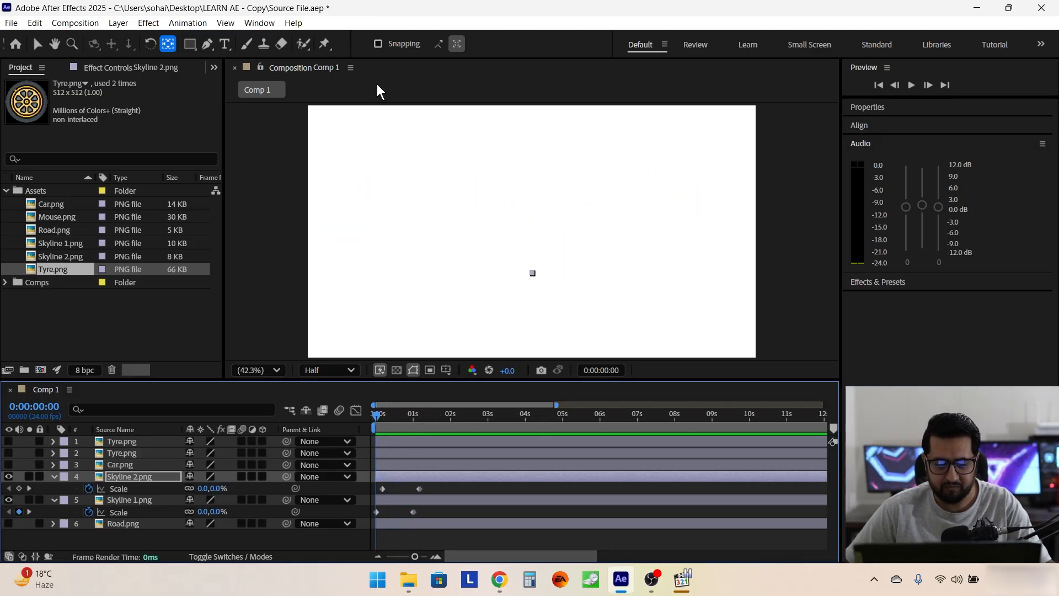
pyautogui.press('space')
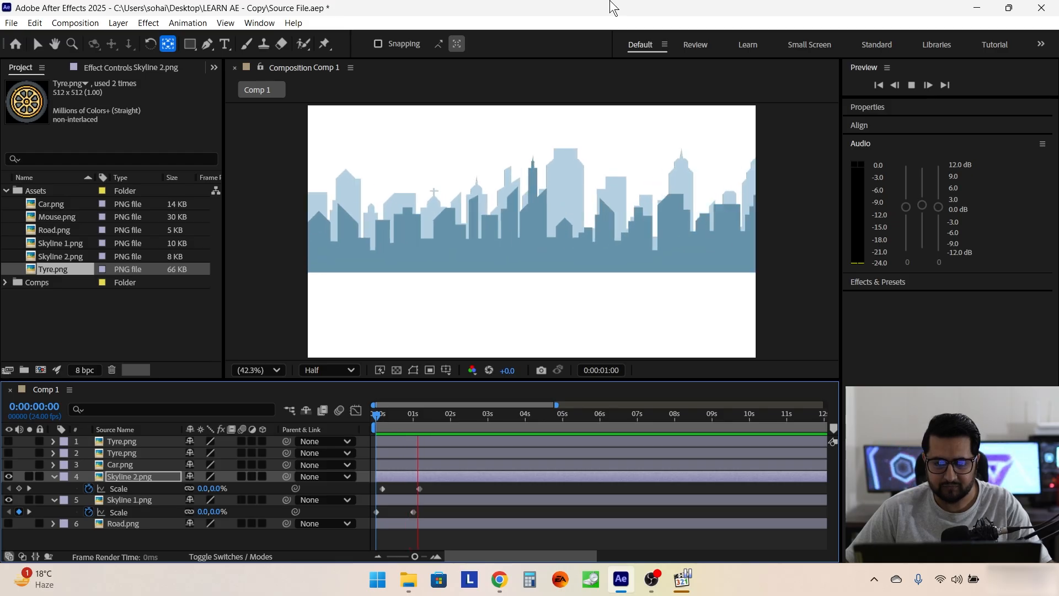
# Shift both of Skyline 2.png's scale keyframes a few frames later and preview the animation from the start
pyautogui.press('space')
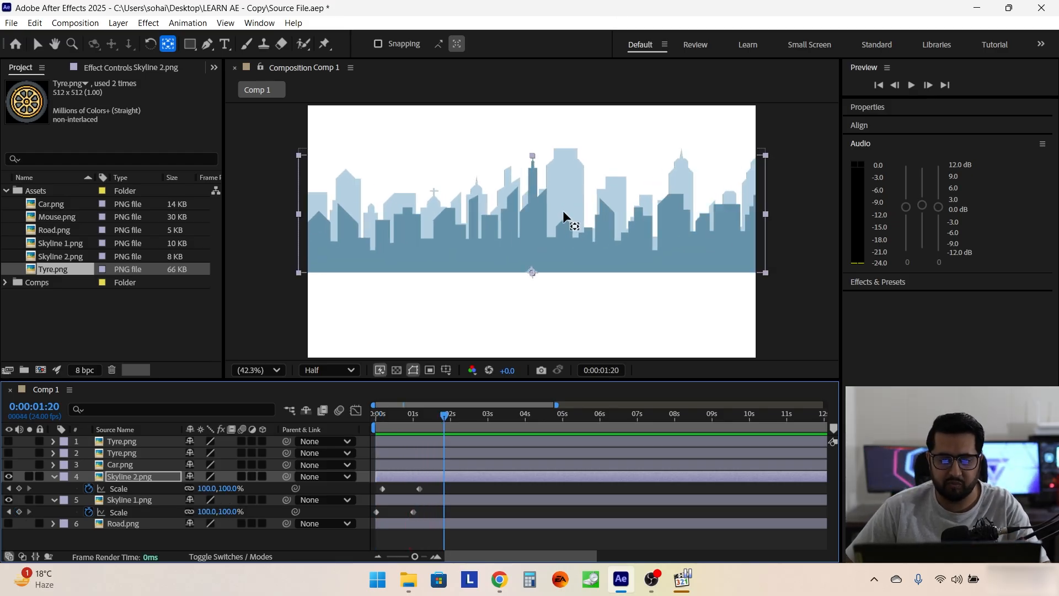
pyautogui.click(130, 488)
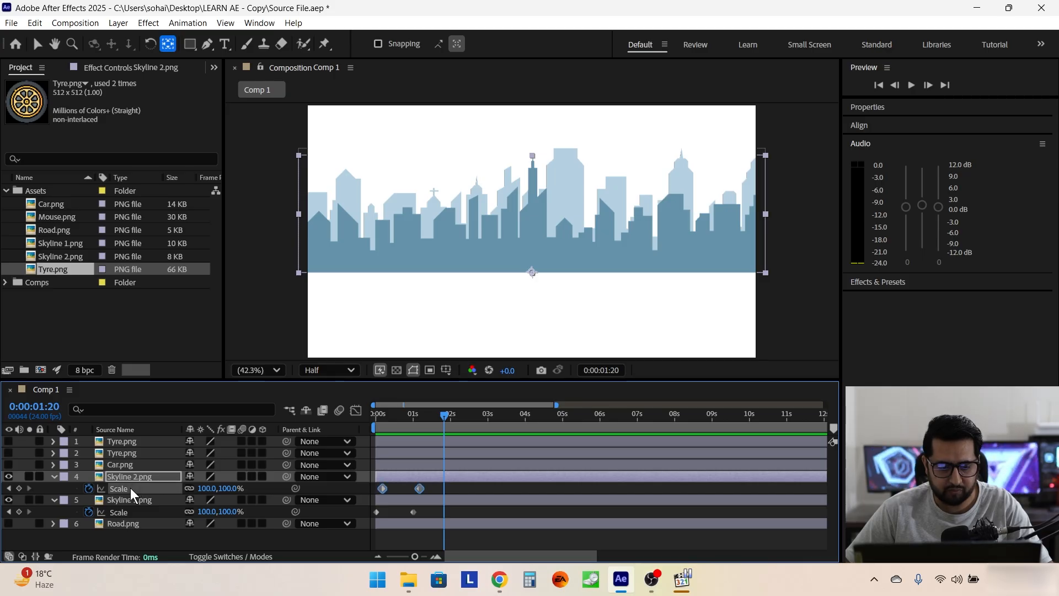
pyautogui.moveTo(381, 488); pyautogui.dragTo(385, 488)
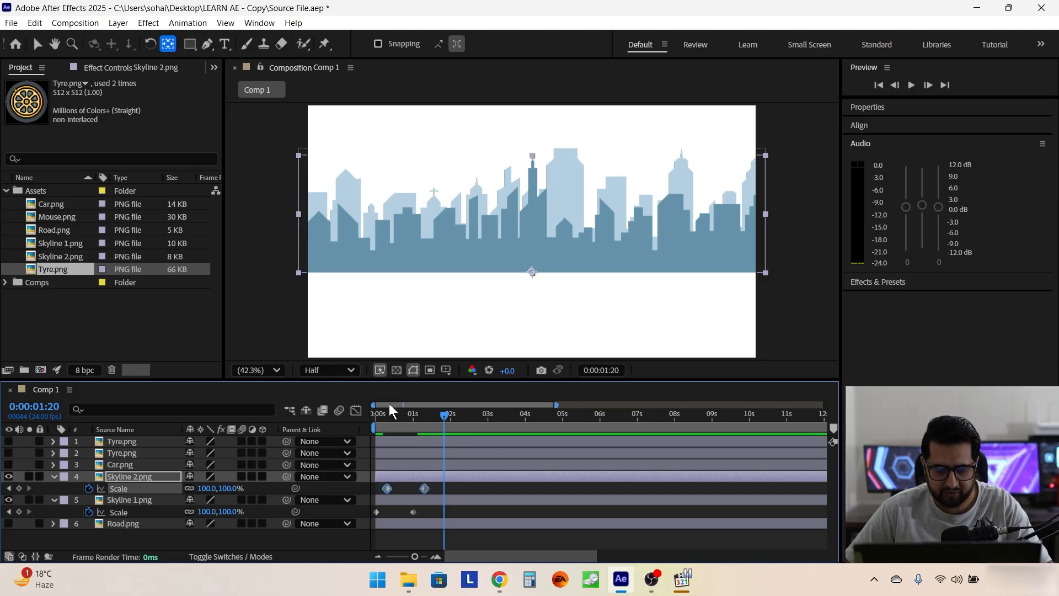
pyautogui.press('Home')
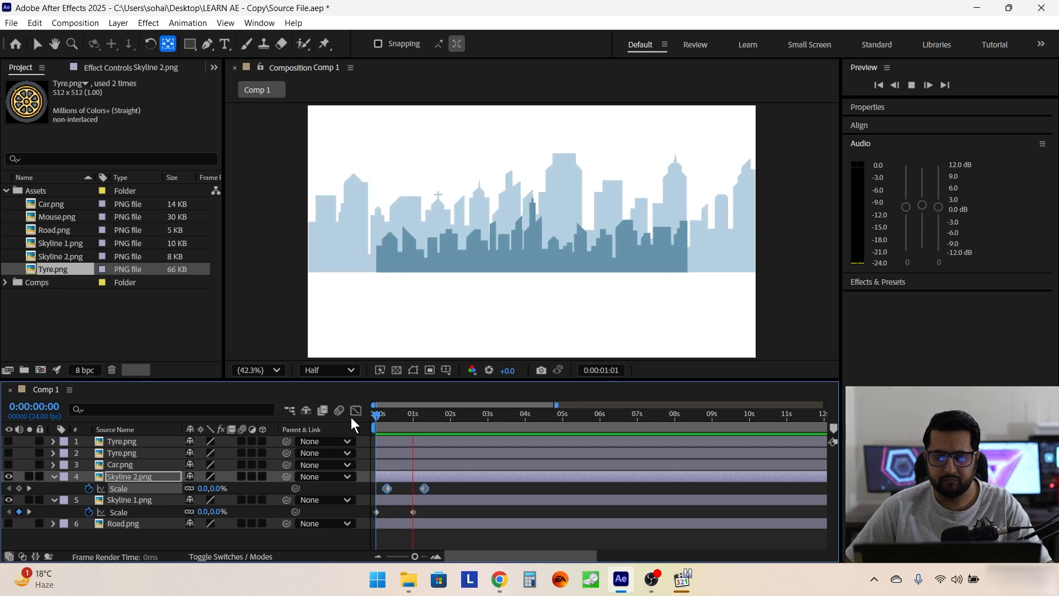
pyautogui.press('space')
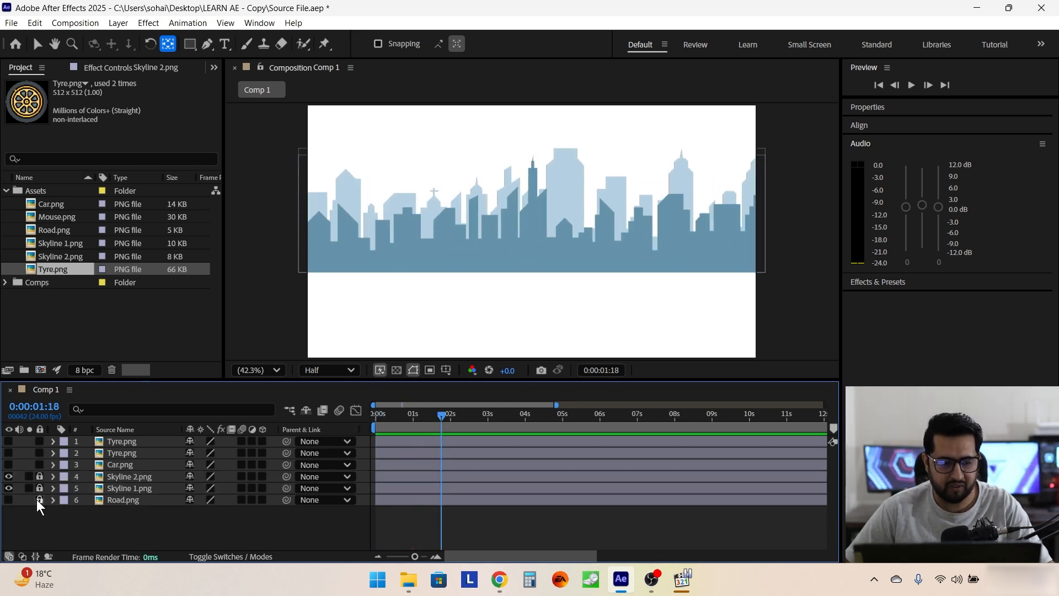
# Show the Road.png layer and reveal the keyframes applied to Skyline 2.png
pyautogui.click(9, 499)
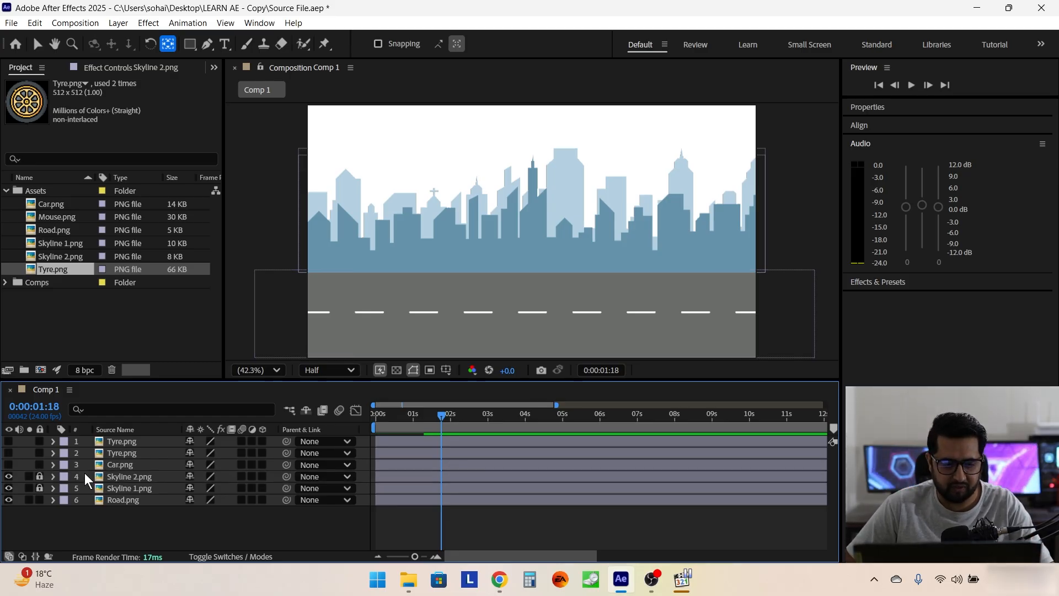
pyautogui.click(138, 476)
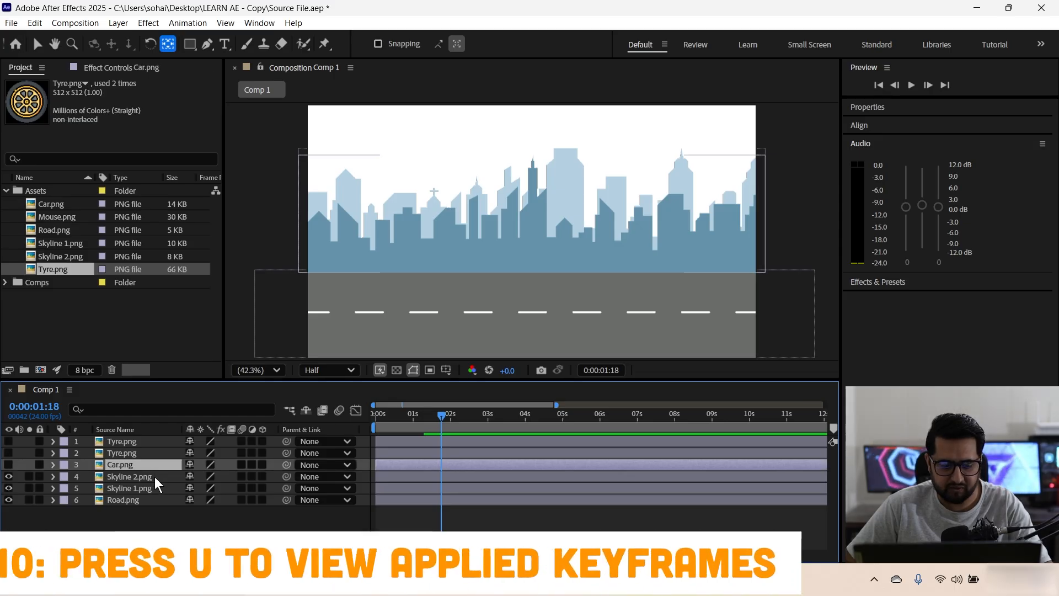
pyautogui.press('u')
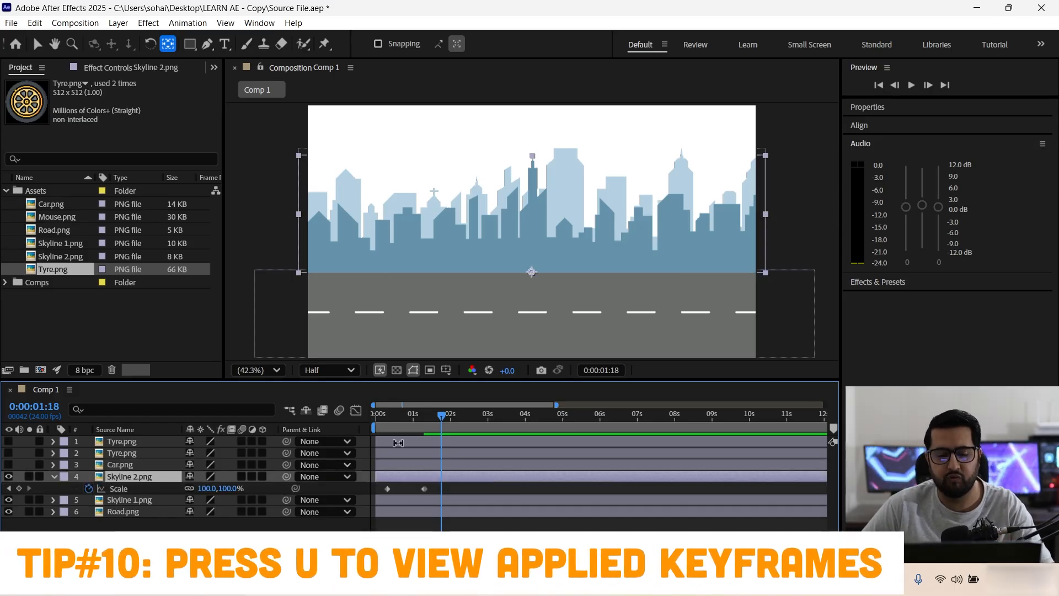
# Add a 100% opacity keyframe to Road.png at 0:00:02:04
pyautogui.moveTo(436, 414); pyautogui.dragTo(456, 421)
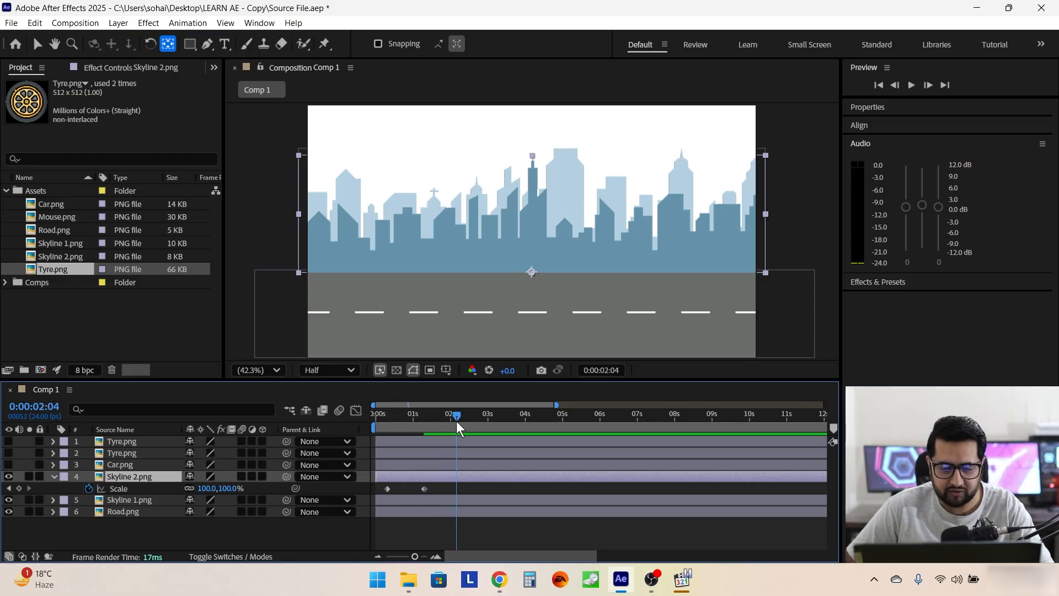
pyautogui.click(128, 509)
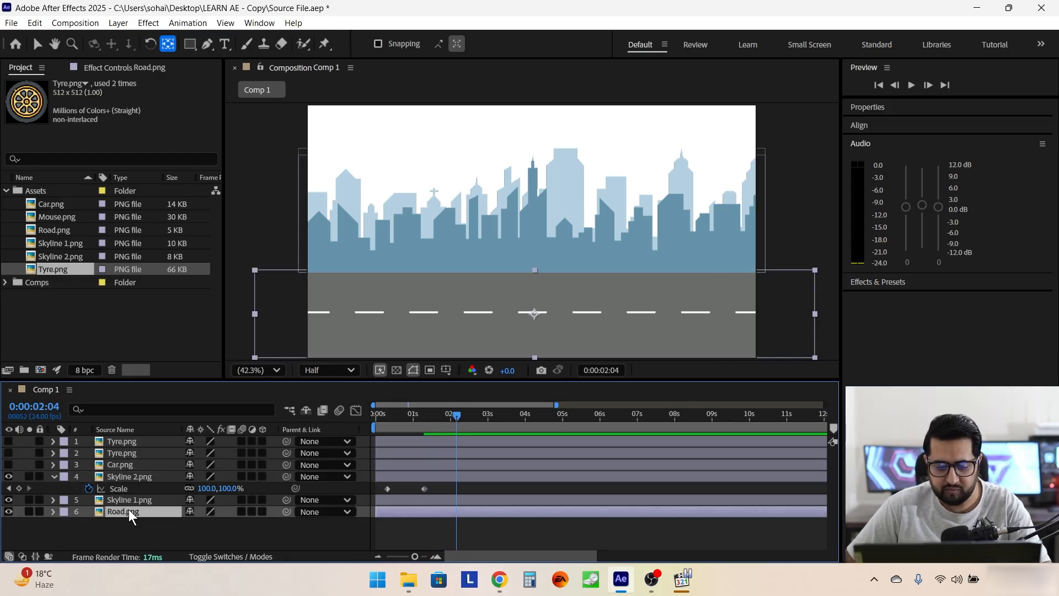
pyautogui.press('t')
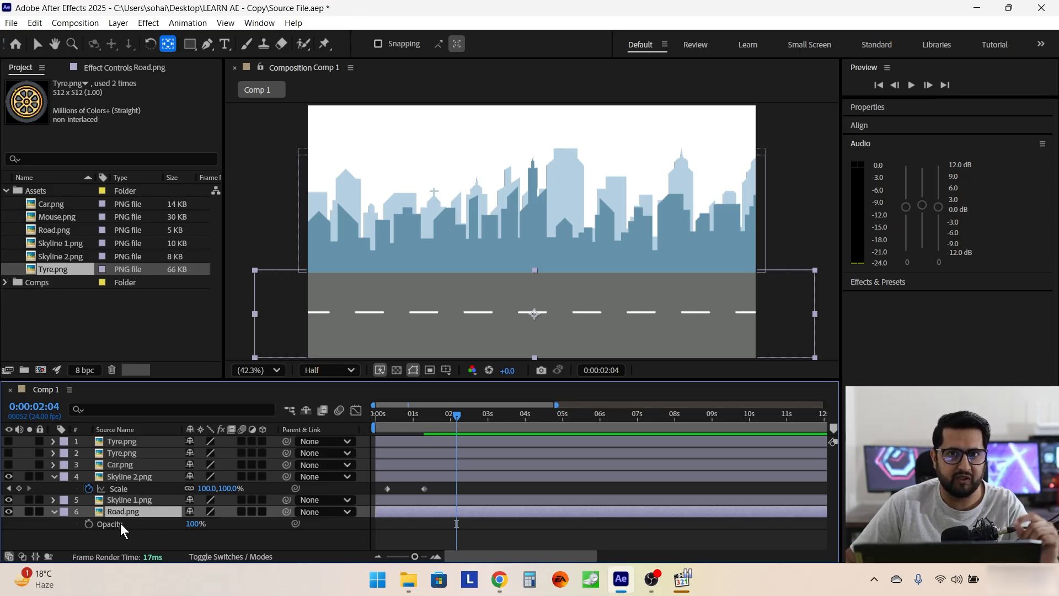
pyautogui.click(88, 524)
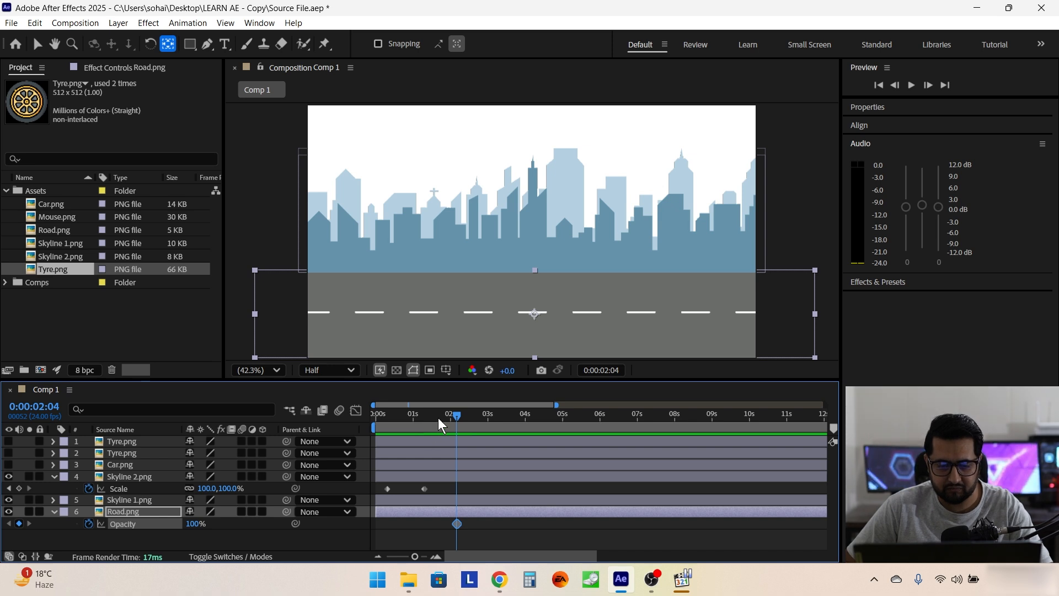
# Set Road.png's opacity to 0% at 0:00:01:03 and preview the fade-in from the start
pyautogui.moveTo(439, 419); pyautogui.dragTo(417, 419)
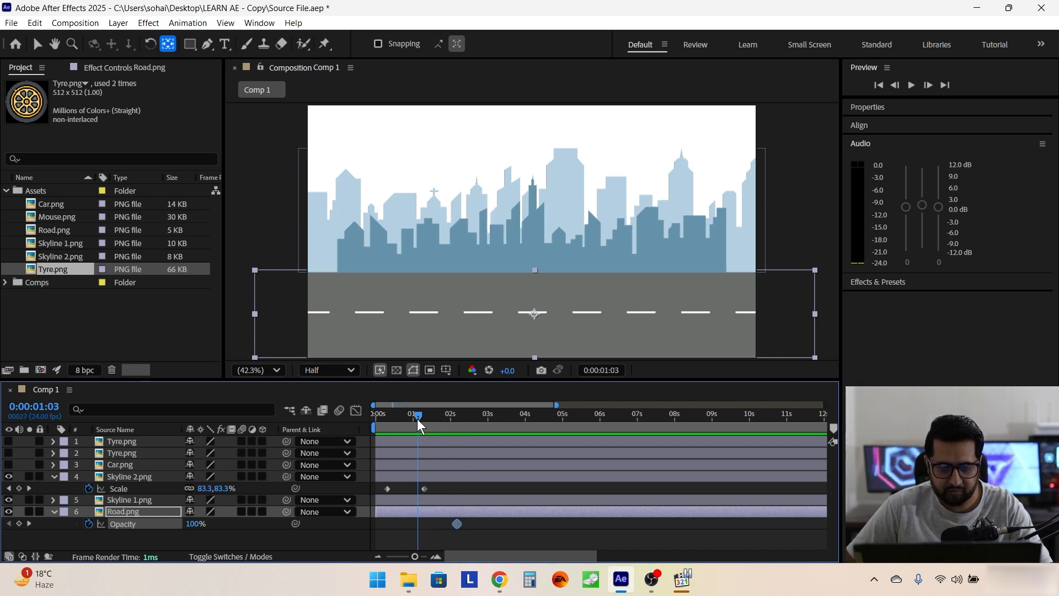
pyautogui.click(154, 531)
pyautogui.click(196, 525)
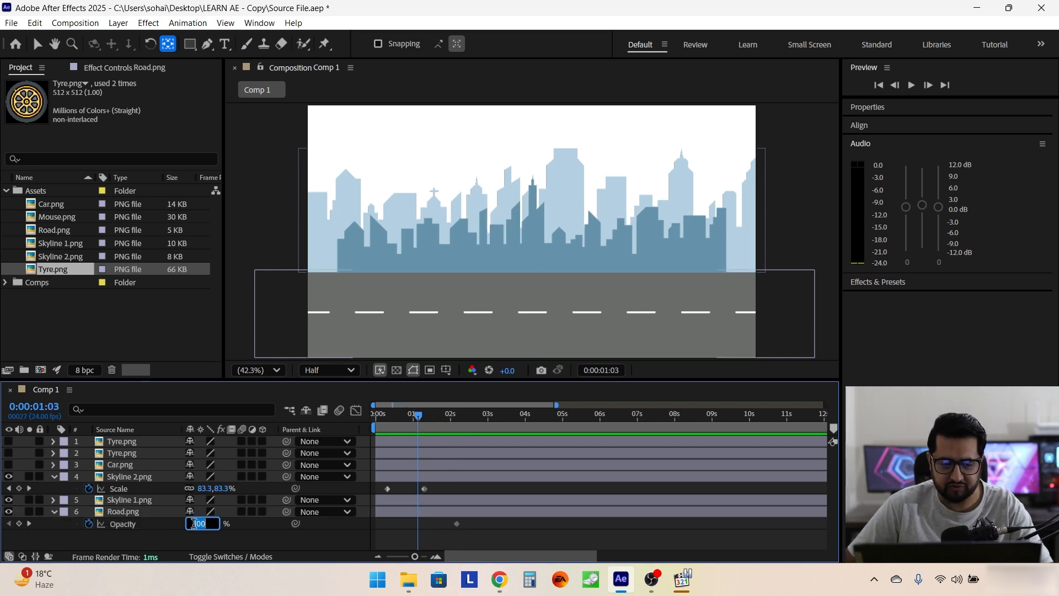
pyautogui.write('0')
pyautogui.press('Return')
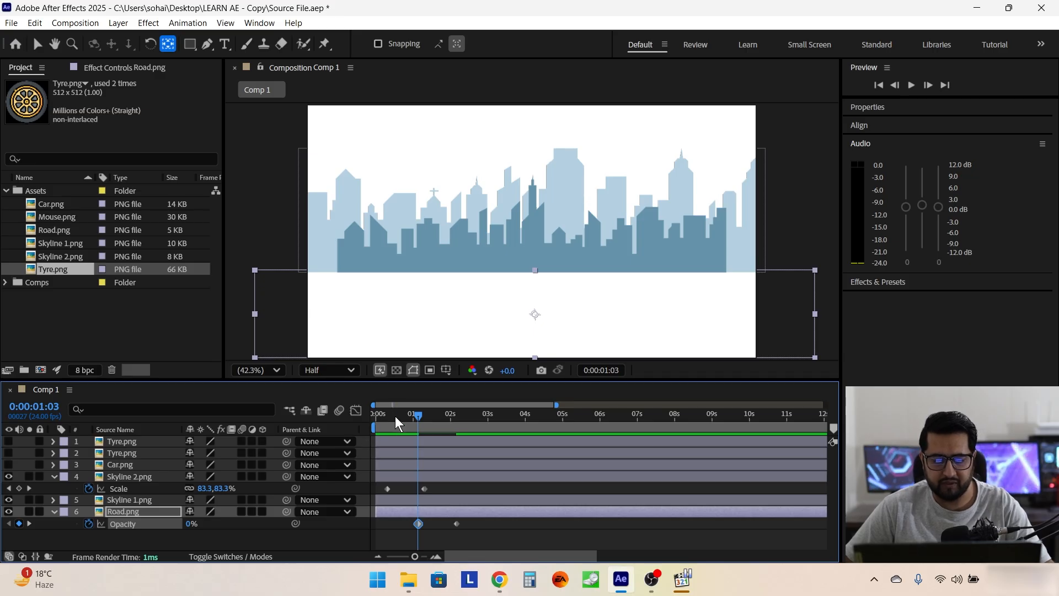
pyautogui.moveTo(395, 416); pyautogui.dragTo(352, 421)
pyautogui.press('space')
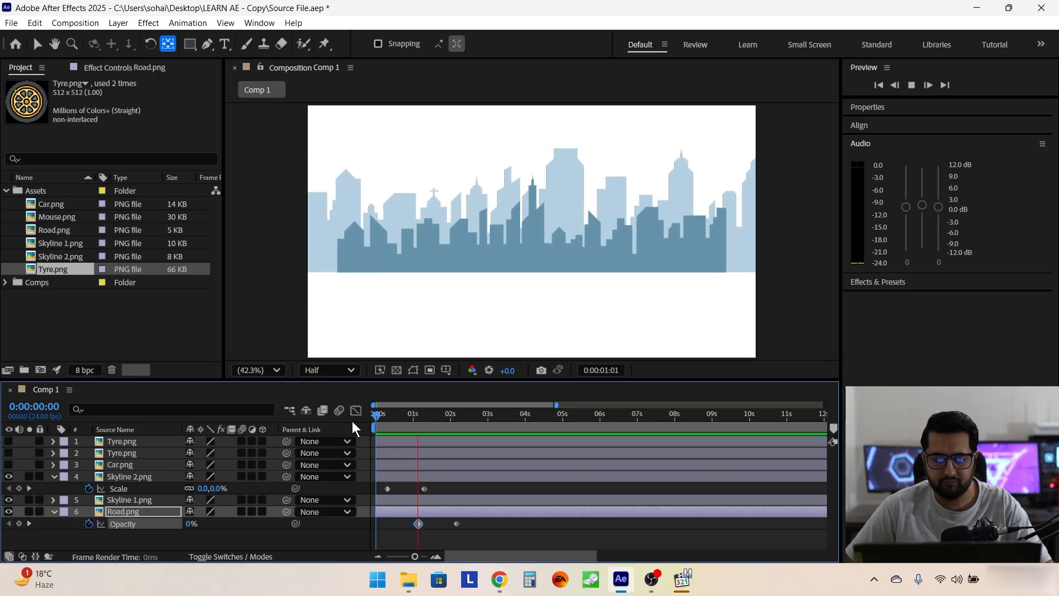
pyautogui.press('space')
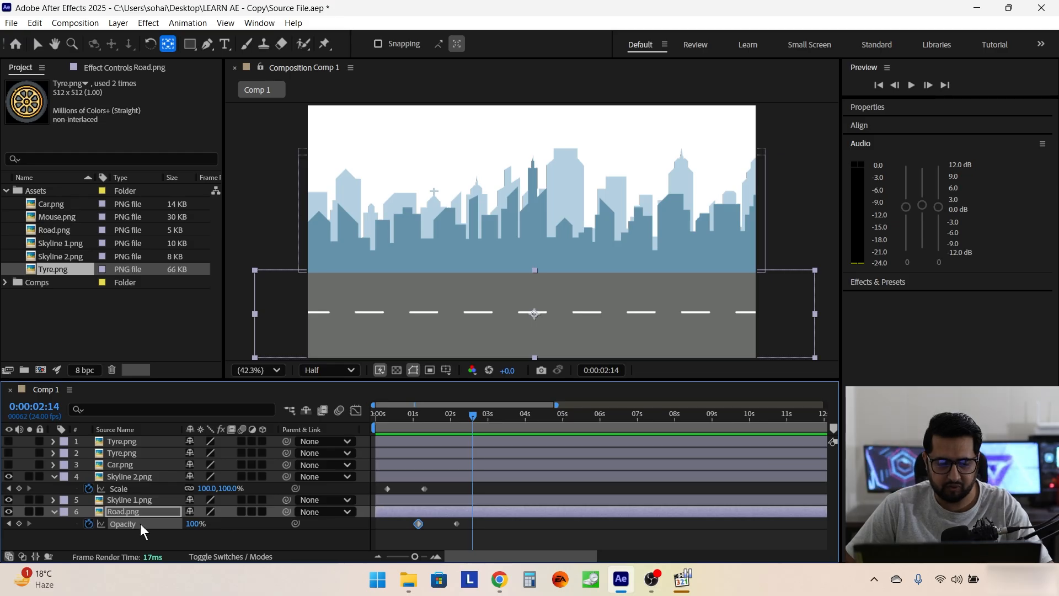
# Shift both of Road.png's opacity keyframes about nine frames earlier and play the animation from the start
pyautogui.moveTo(419, 523); pyautogui.dragTo(408, 519)
pyautogui.press('space')
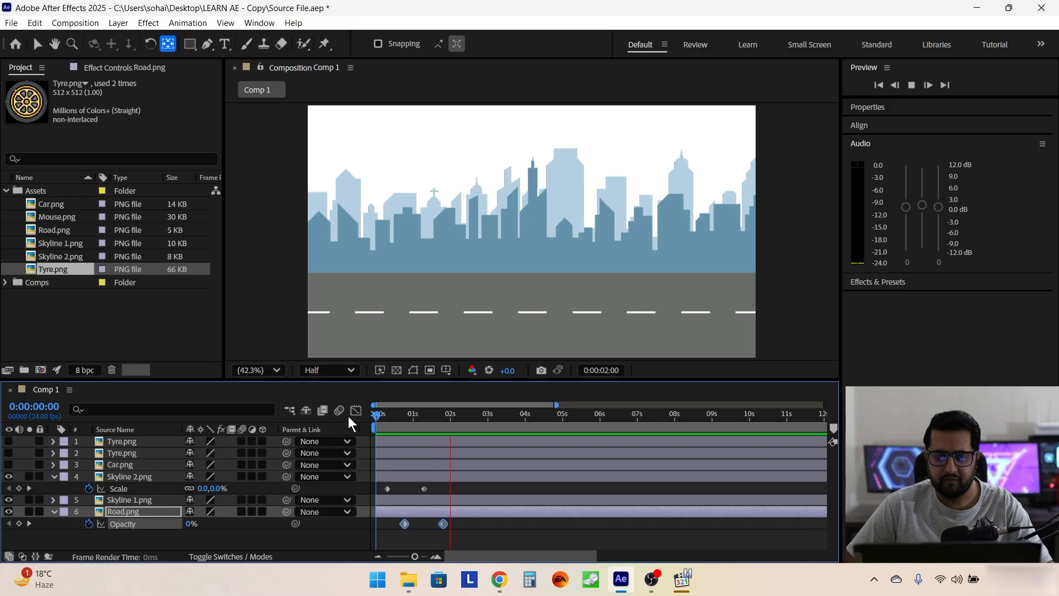
pyautogui.press('space')
# Shorten Road.png's fade by placing its opacity keyframes just before one second and at about 0:00:01:15, and review the timing
pyautogui.click(469, 532)
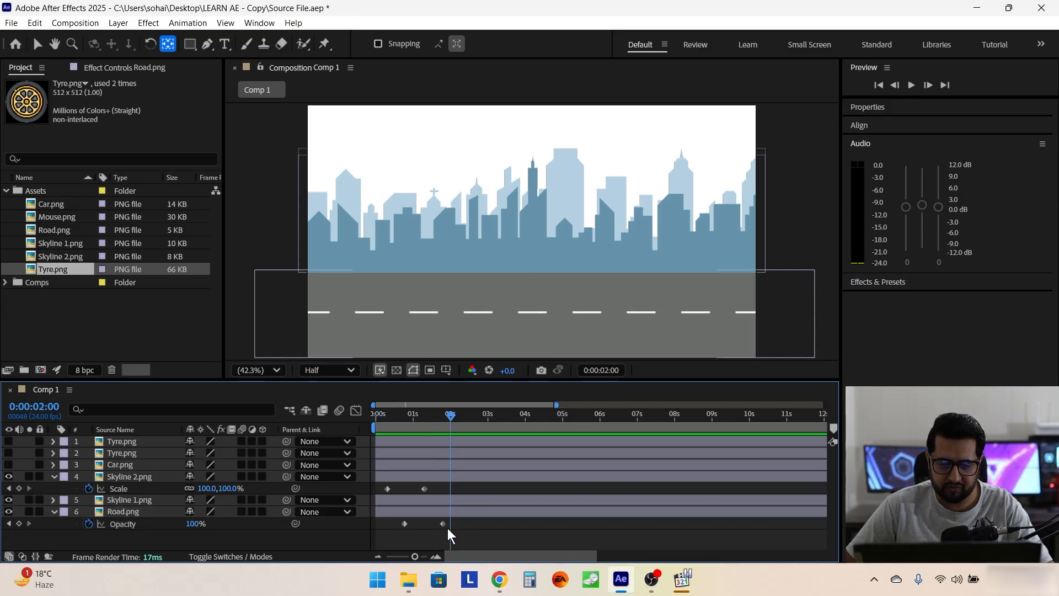
pyautogui.moveTo(442, 525); pyautogui.dragTo(412, 523)
pyautogui.moveTo(381, 414); pyautogui.dragTo(360, 416)
pyautogui.press('space')
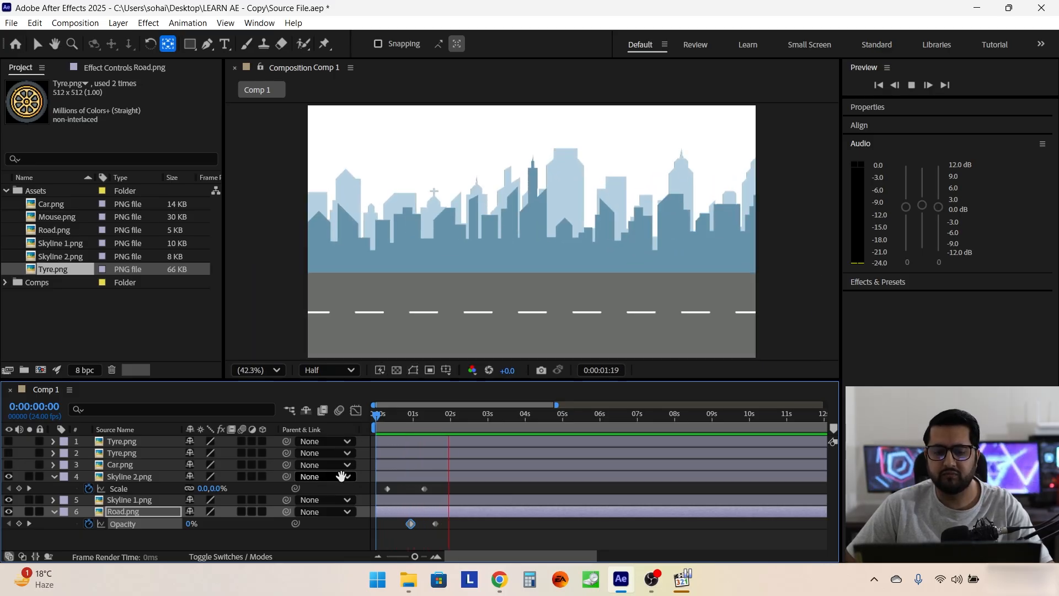
pyautogui.press('space')
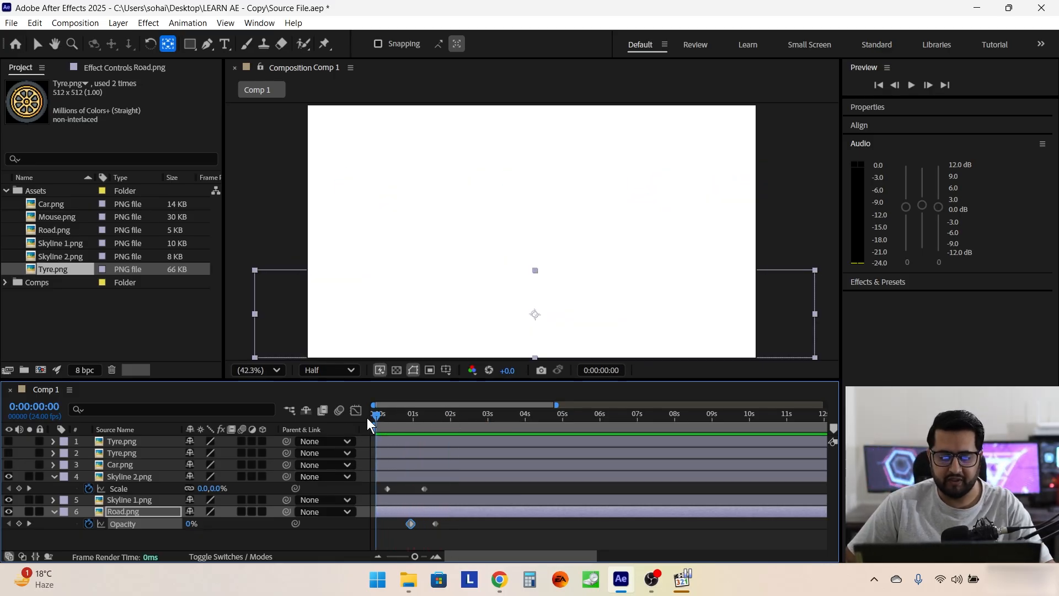
pyautogui.moveTo(376, 415); pyautogui.dragTo(405, 415)
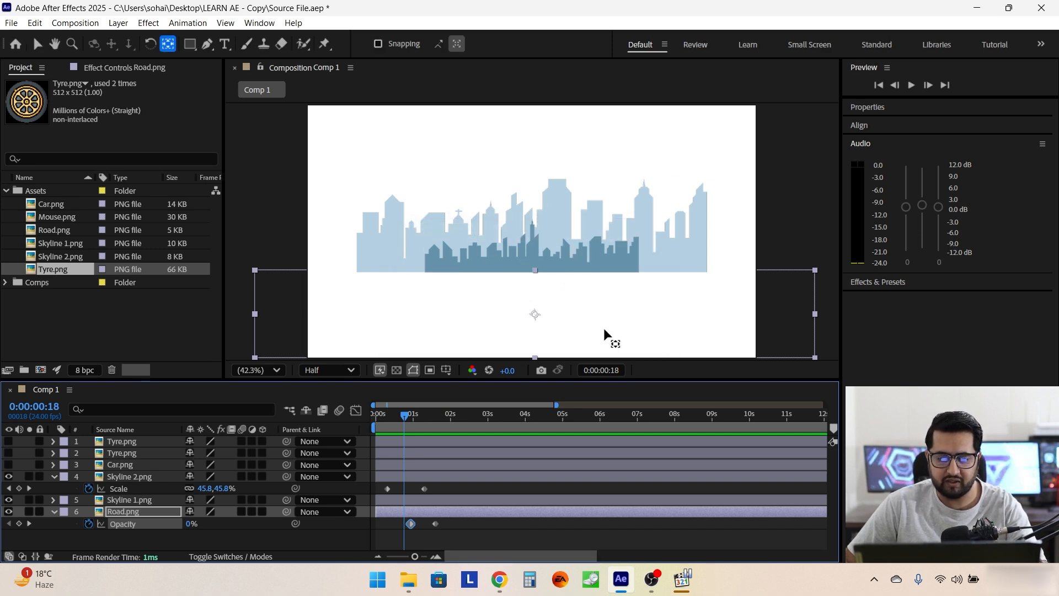
pyautogui.moveTo(417, 414); pyautogui.dragTo(436, 411)
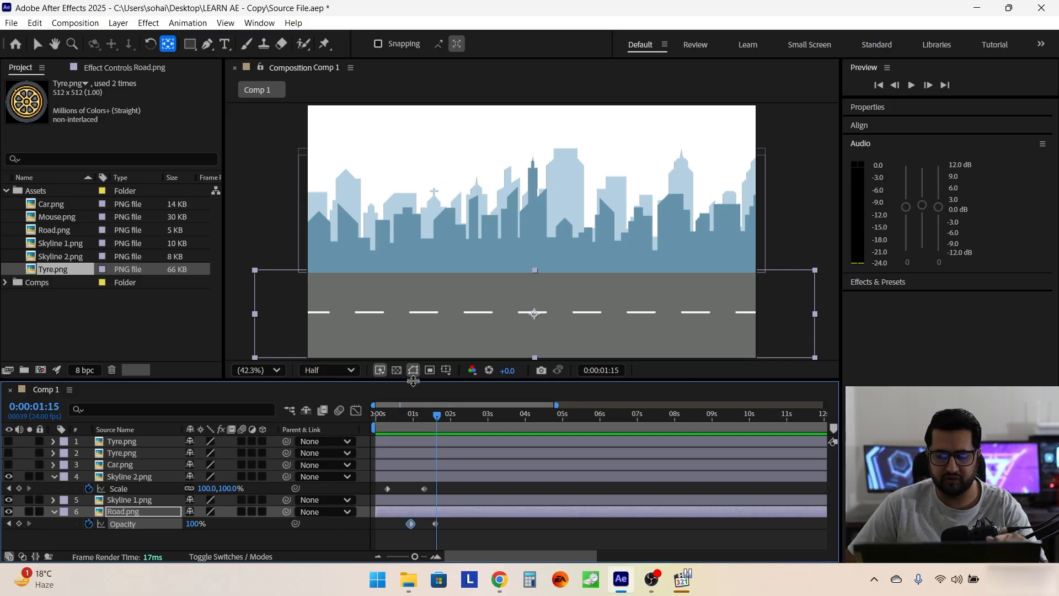
# Show the Car.png layer and both Tyre.png layers in the scene
pyautogui.click(9, 465)
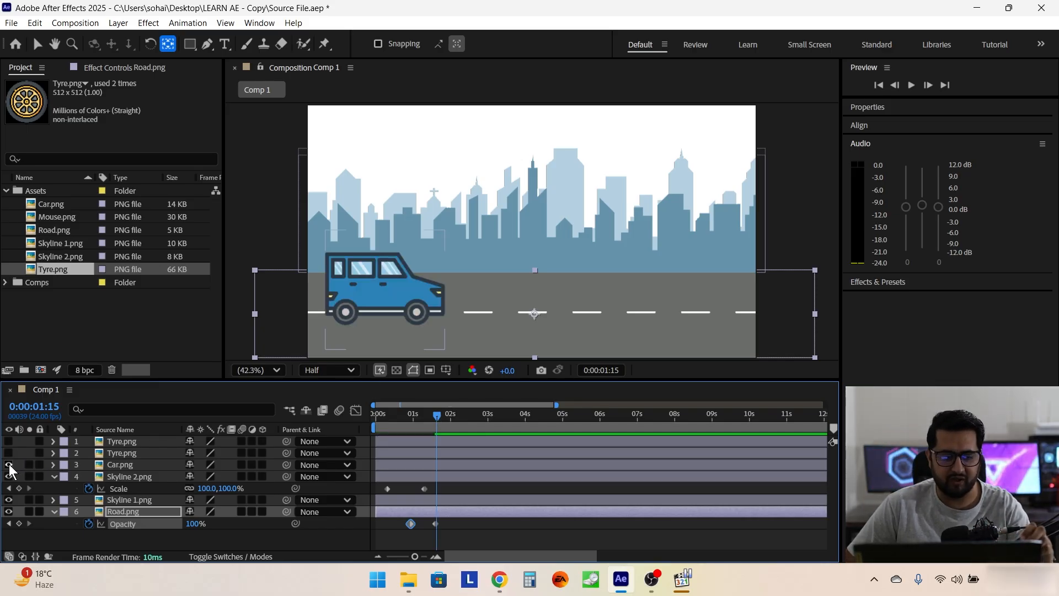
pyautogui.click(8, 465)
pyautogui.click(9, 465)
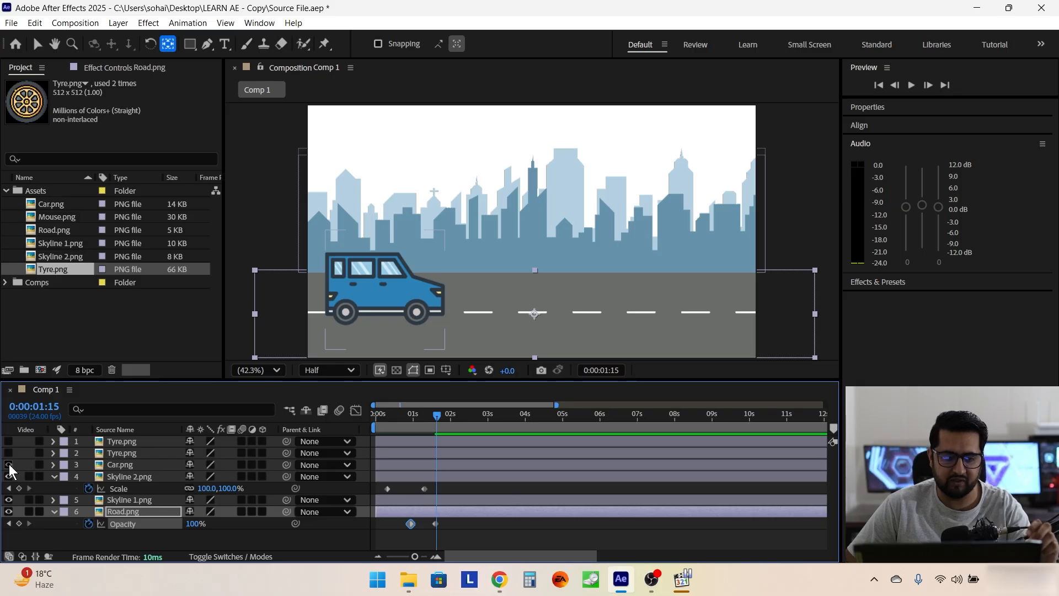
pyautogui.click(9, 465)
pyautogui.click(9, 464)
pyautogui.click(8, 453)
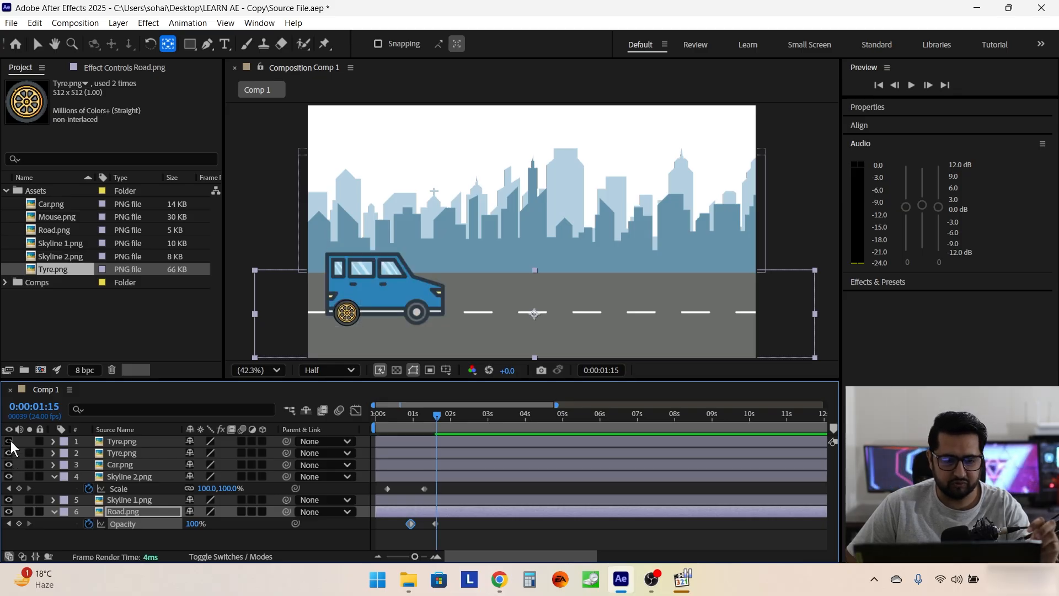
pyautogui.click(9, 441)
# Try moving the front tyre on its own away from the car, and undo the move
pyautogui.click(150, 440)
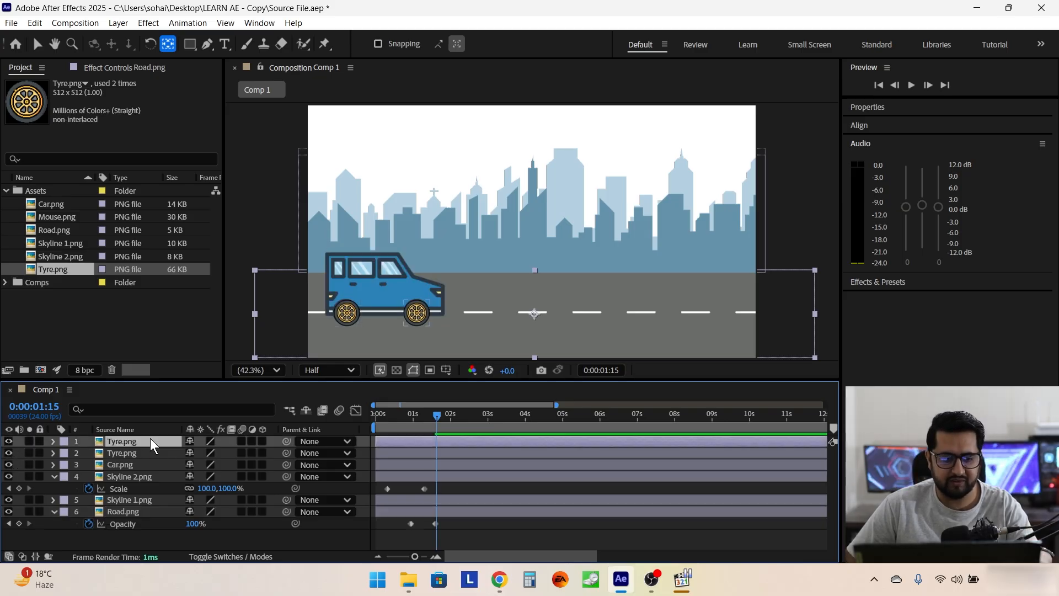
pyautogui.click(38, 44)
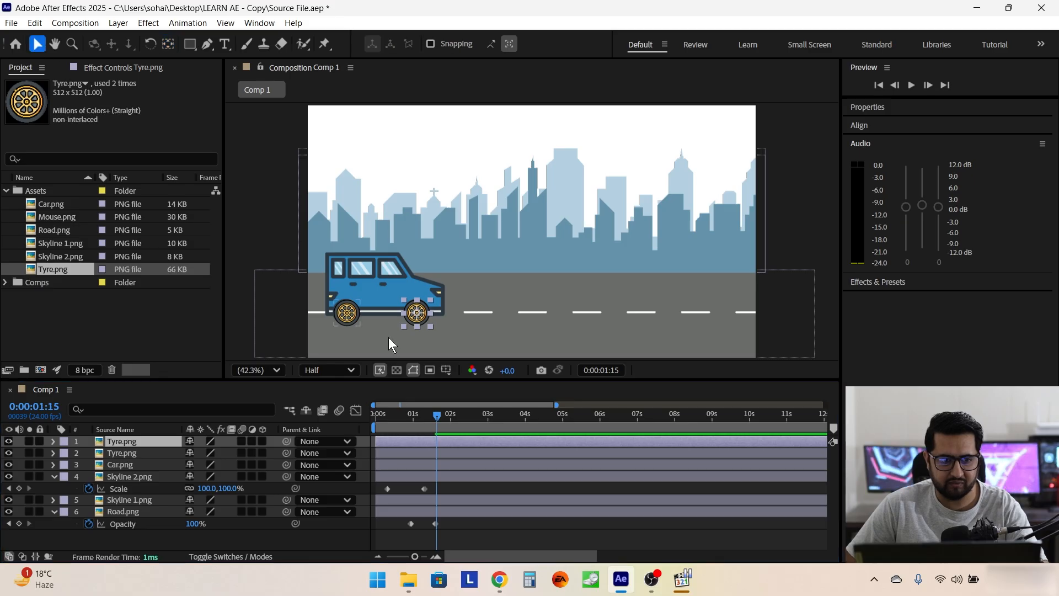
pyautogui.moveTo(418, 319); pyautogui.dragTo(547, 275)
pyautogui.hotkey('ctrl', 'z')
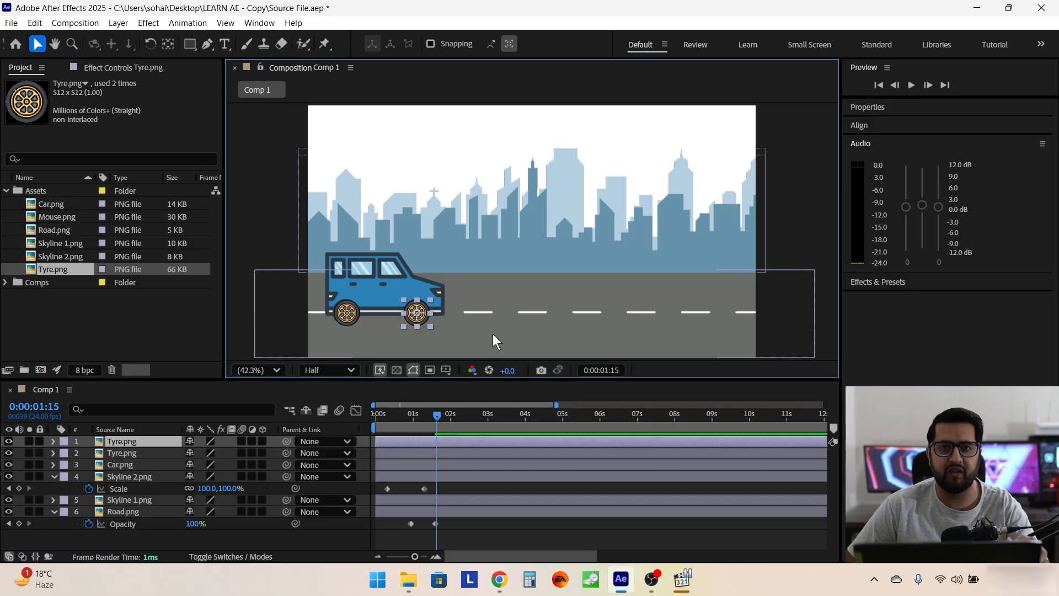
# Add Position keyframes to both Tyre.png layers and Car.png at 0:00:02:13, keeping the vehicle at its current spot
pyautogui.keyDown('shift'); pyautogui.click(151, 465); pyautogui.keyUp('shift')
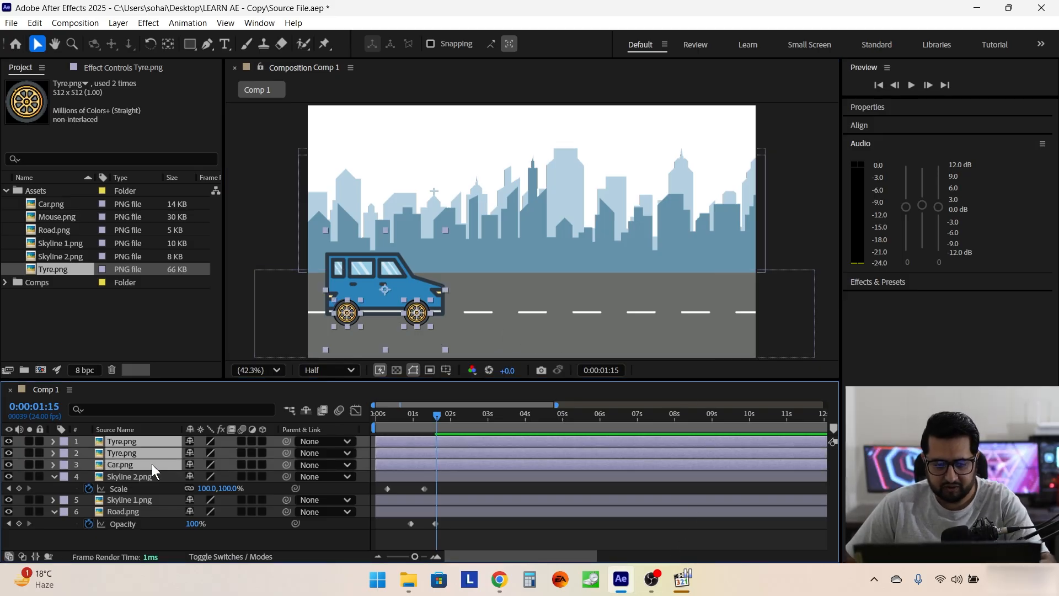
pyautogui.press('p')
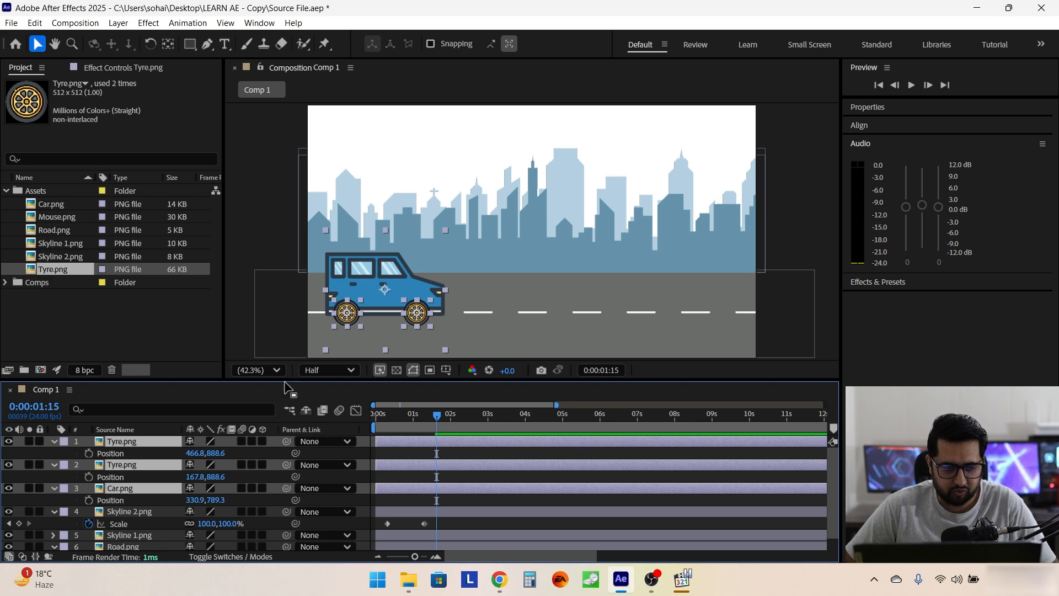
pyautogui.moveTo(438, 416); pyautogui.dragTo(445, 416)
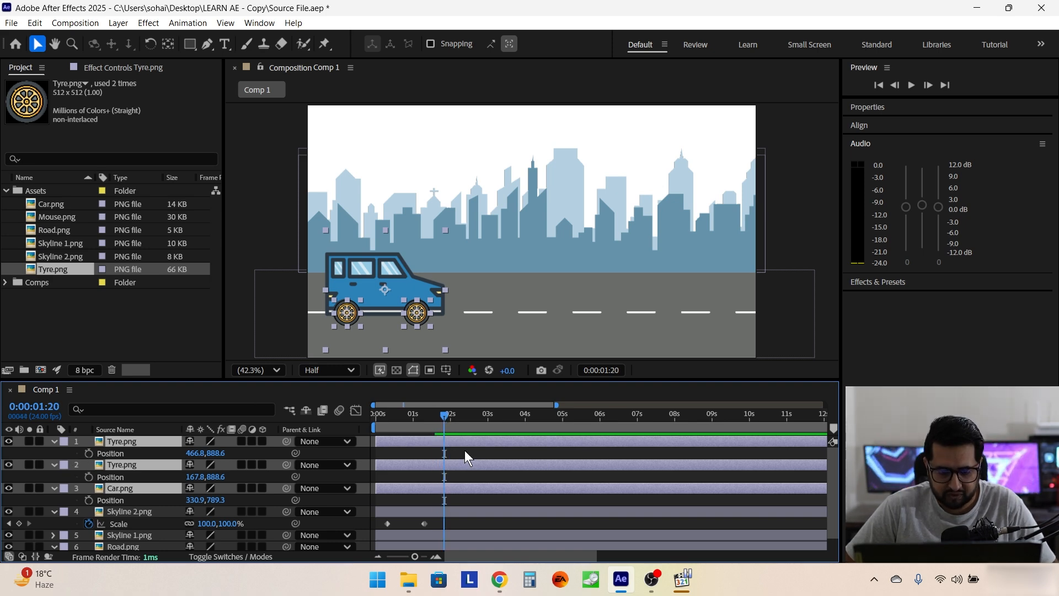
pyautogui.scroll(-1, 464, 450)
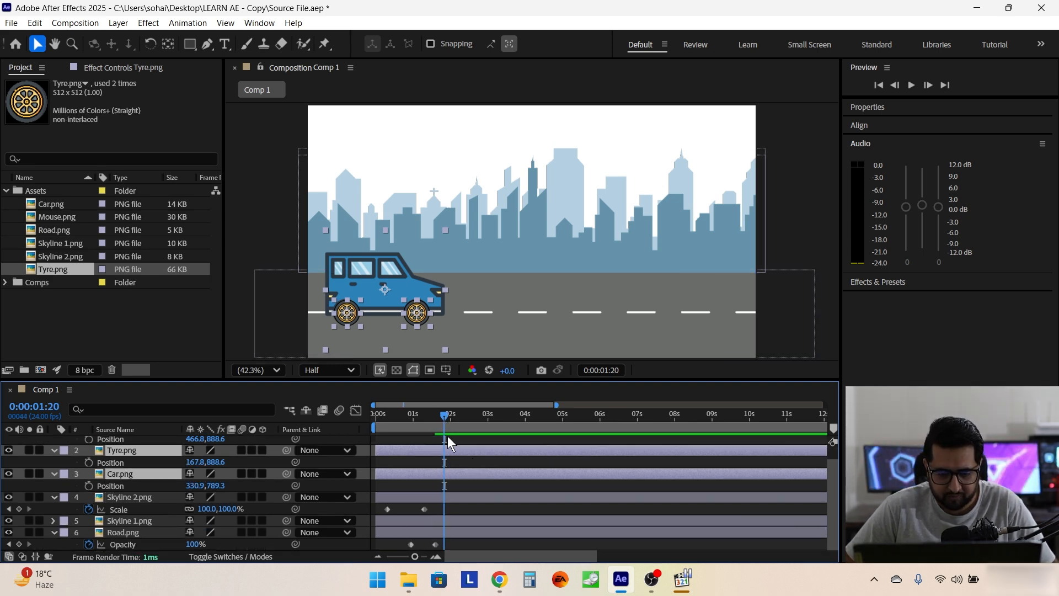
pyautogui.moveTo(446, 423); pyautogui.dragTo(472, 422)
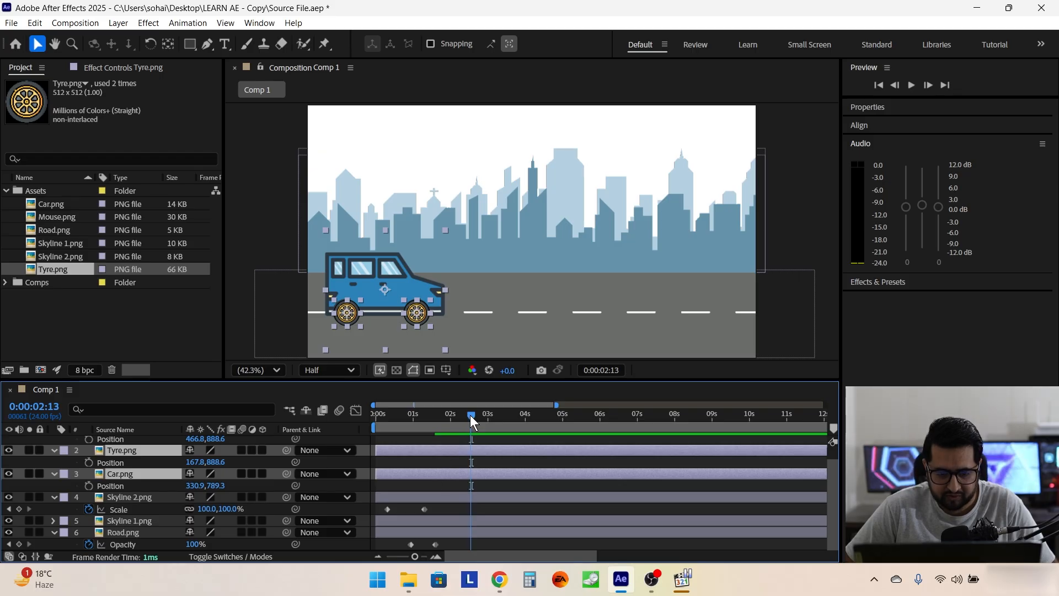
pyautogui.scroll(1, 176, 475)
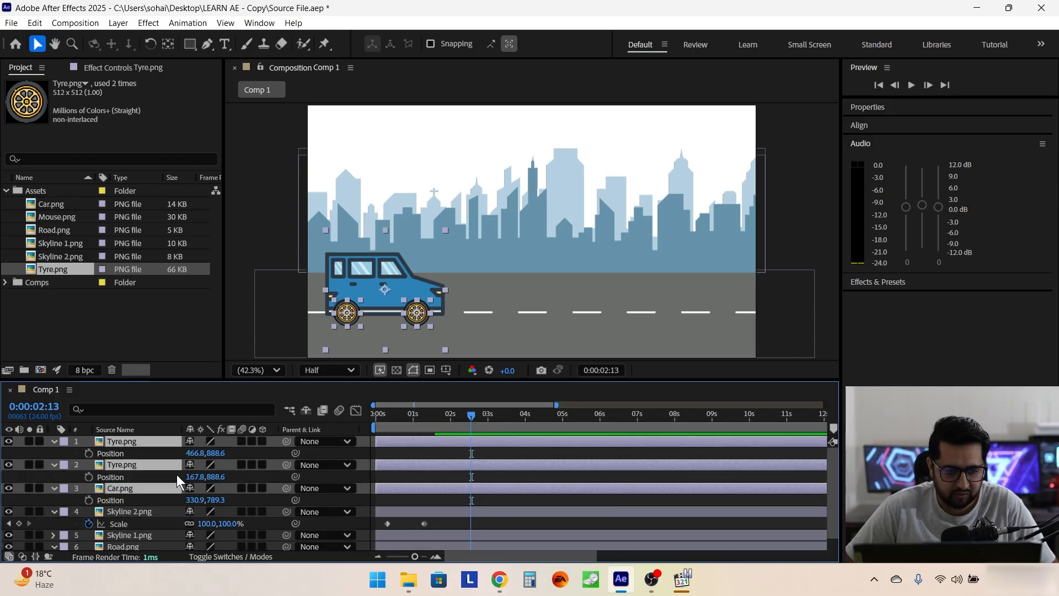
pyautogui.click(89, 453)
# At 0:00:01:16, move both tyres and the car together off-screen left, car X about -295, and play the animation from the start
pyautogui.moveTo(473, 415); pyautogui.dragTo(439, 415)
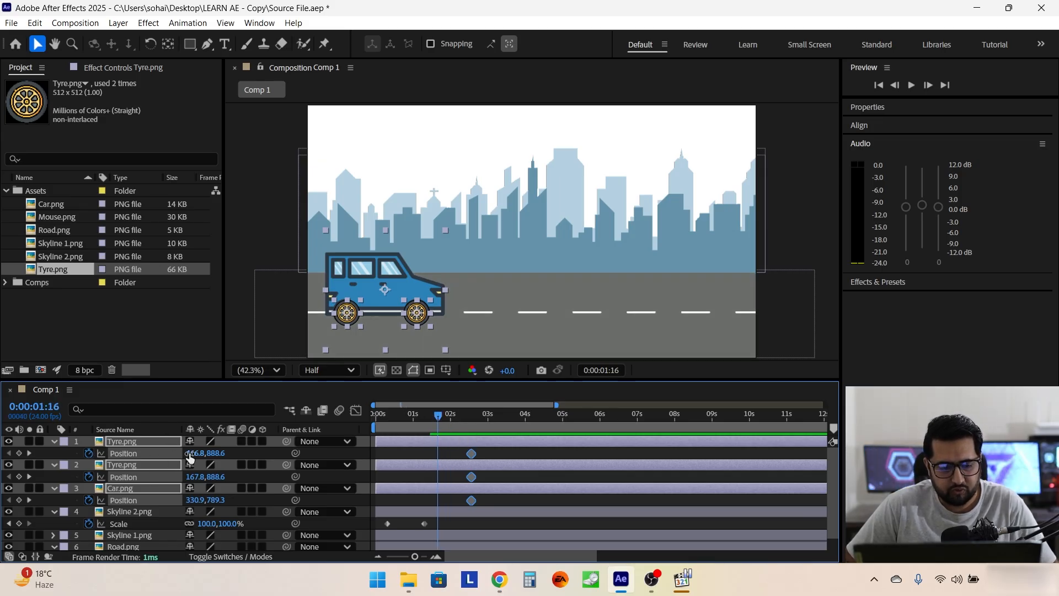
pyautogui.moveTo(194, 455); pyautogui.dragTo(3, 453)
pyautogui.moveTo(190, 454); pyautogui.dragTo(154, 453)
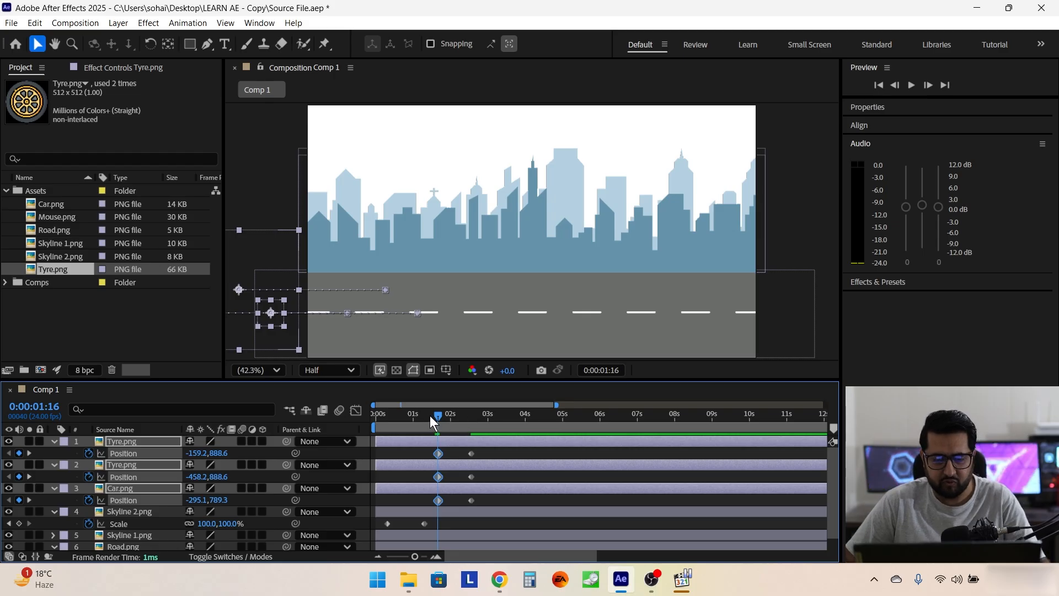
pyautogui.moveTo(429, 415); pyautogui.dragTo(368, 416)
pyautogui.press('space')
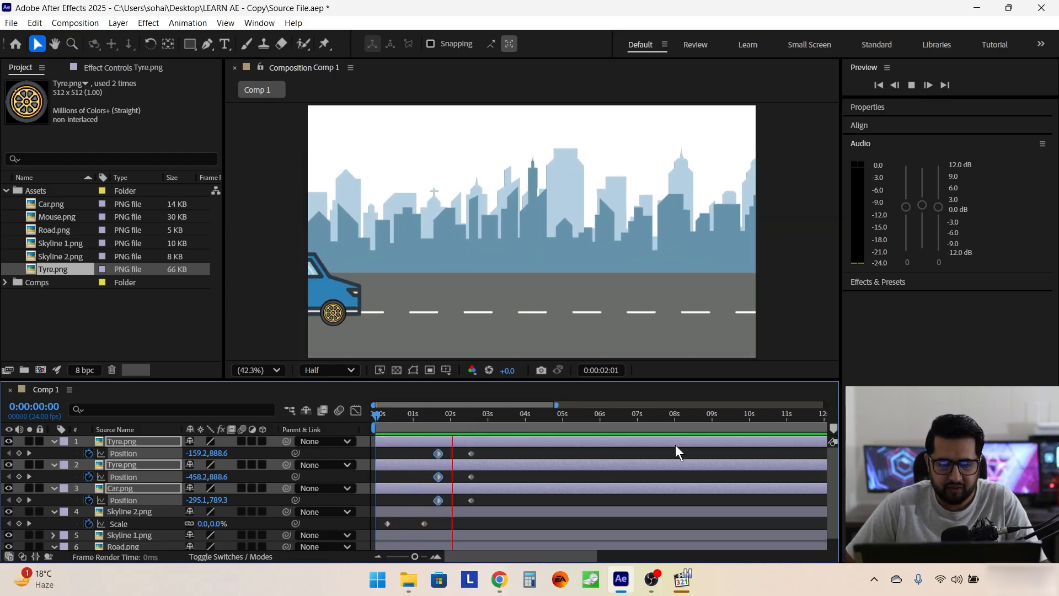
pyautogui.press('space')
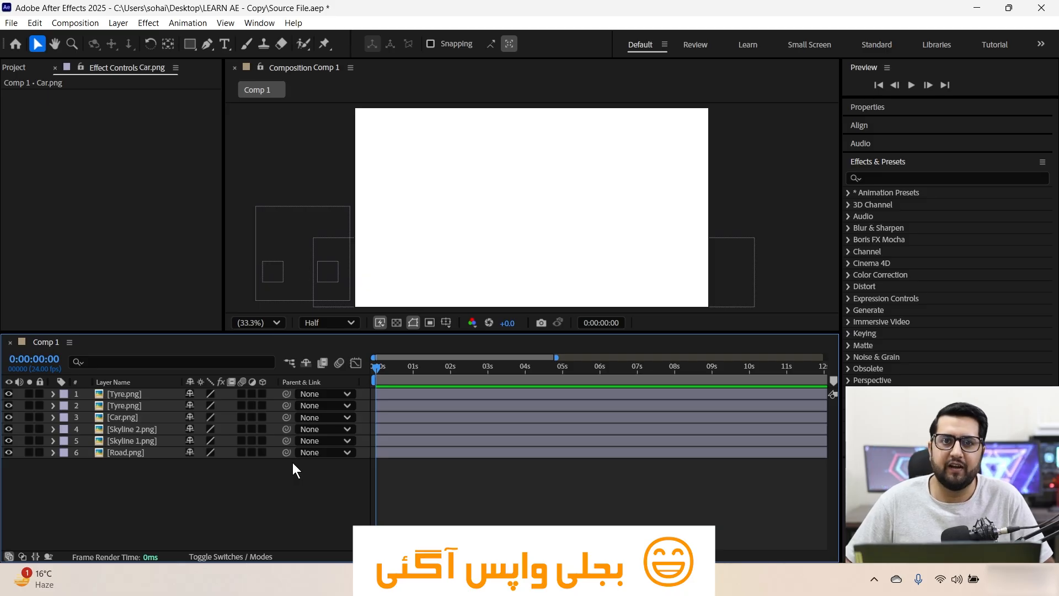
# Reveal the keyframed properties of all layers and trim the start of Road.png to 0:00:00:20
pyautogui.moveTo(161, 488); pyautogui.dragTo(122, 364)
pyautogui.press('u')
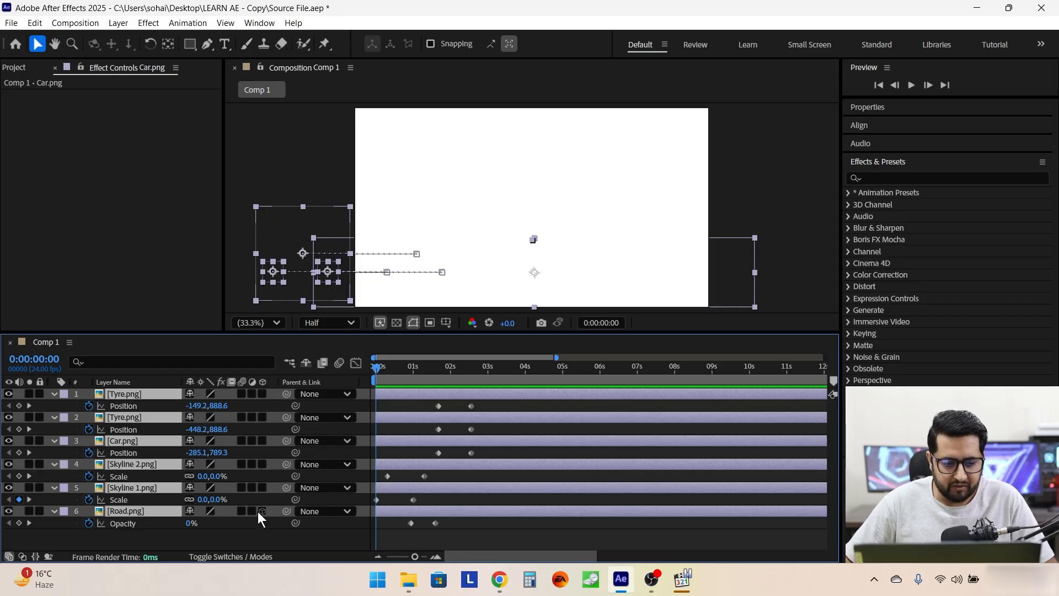
pyautogui.click(234, 531)
pyautogui.moveTo(392, 369)
pyautogui.mouseDown()
pyautogui.moveTo(421, 364)
pyautogui.moveTo(408, 369)
pyautogui.mouseUp()
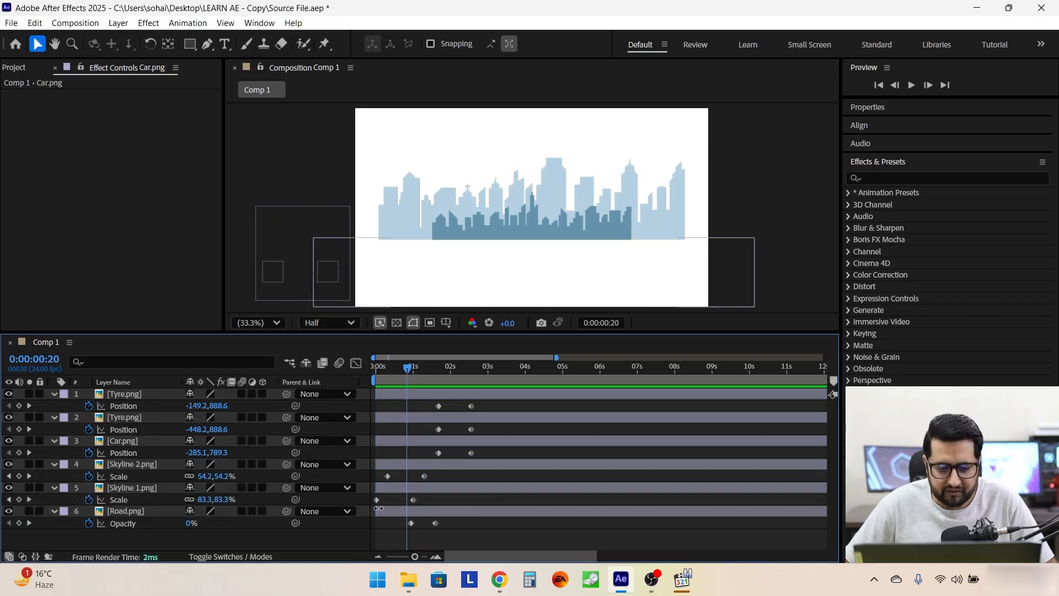
pyautogui.moveTo(408, 365); pyautogui.dragTo(407, 366)
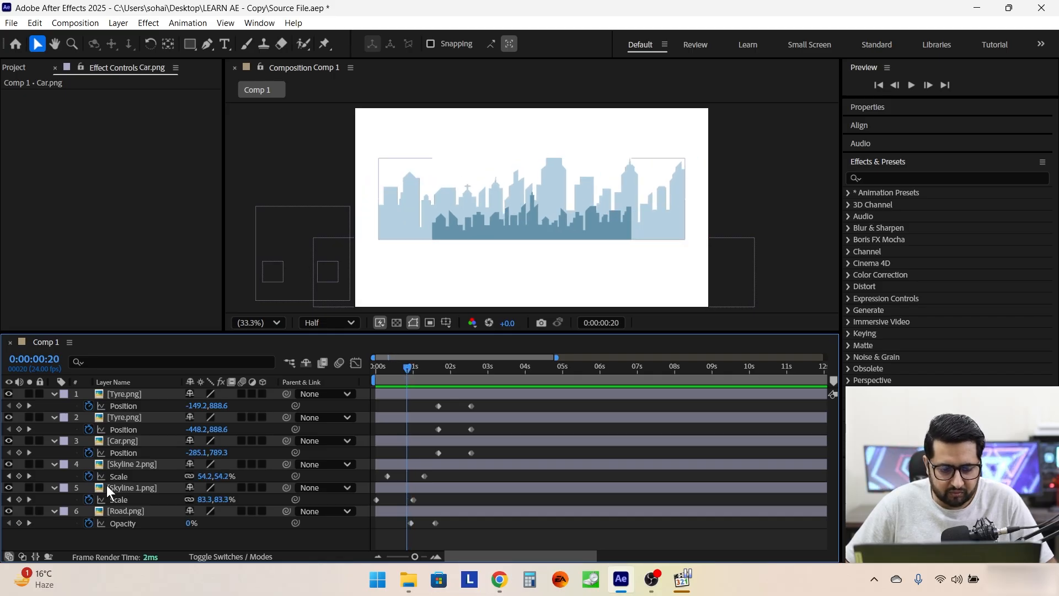
pyautogui.click(122, 510)
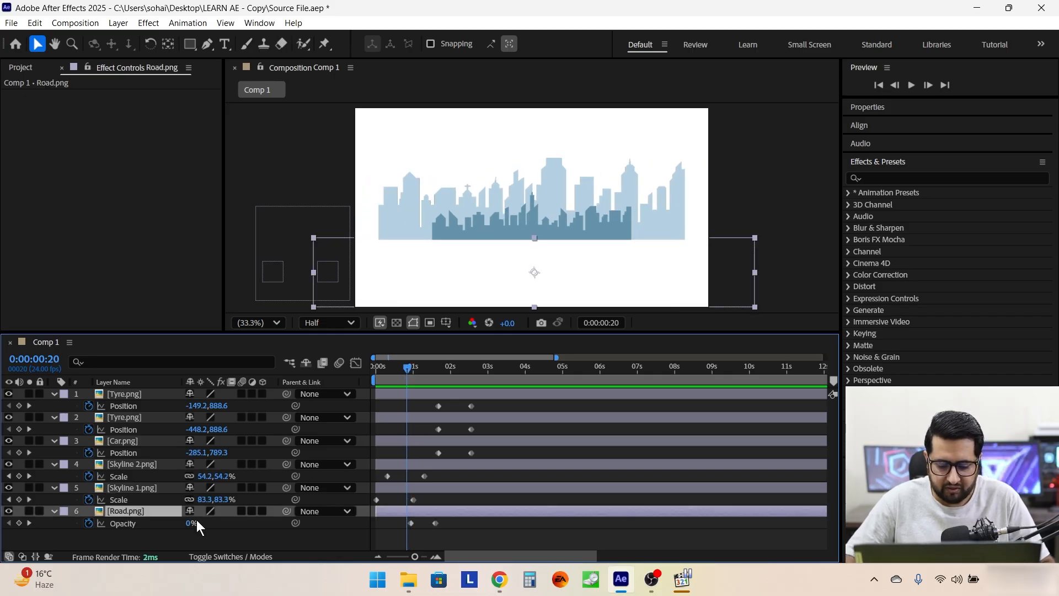
pyautogui.hotkey('alt', '[')
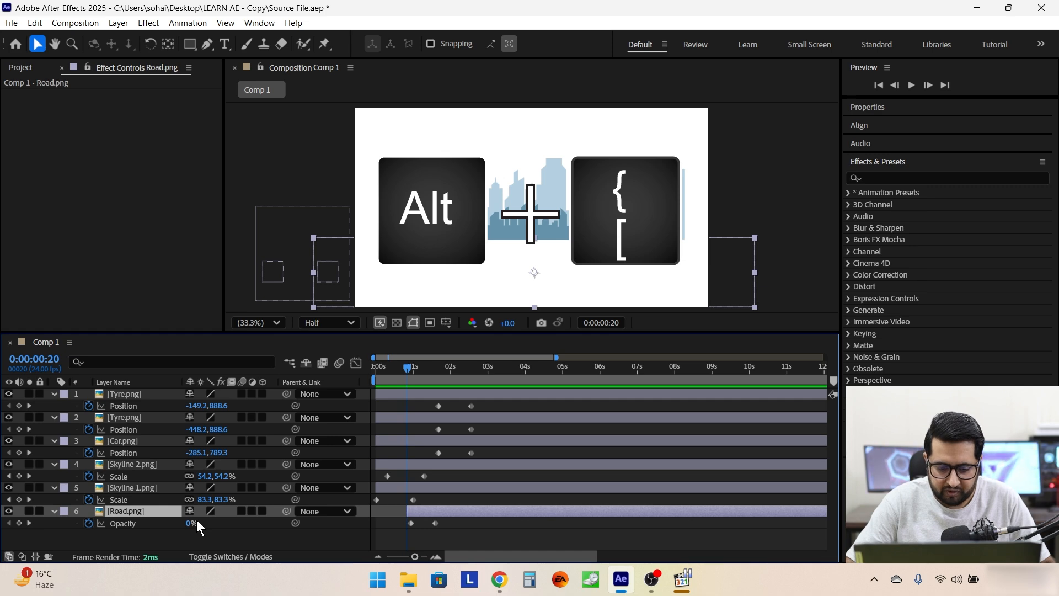
# Trim the start of Skyline 2.png to 0:00:00:05
pyautogui.click(383, 364)
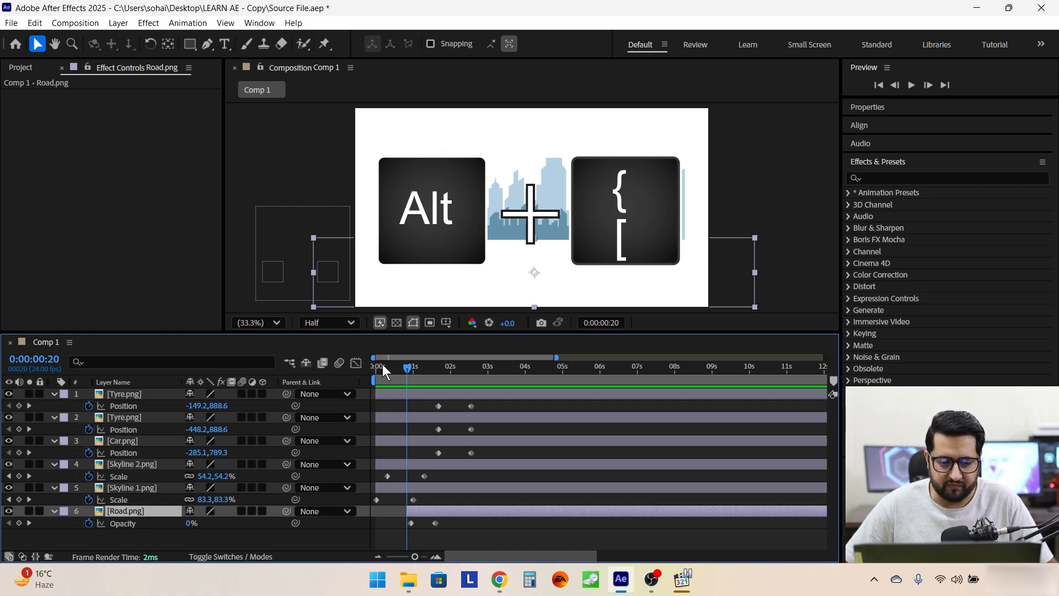
pyautogui.click(383, 364)
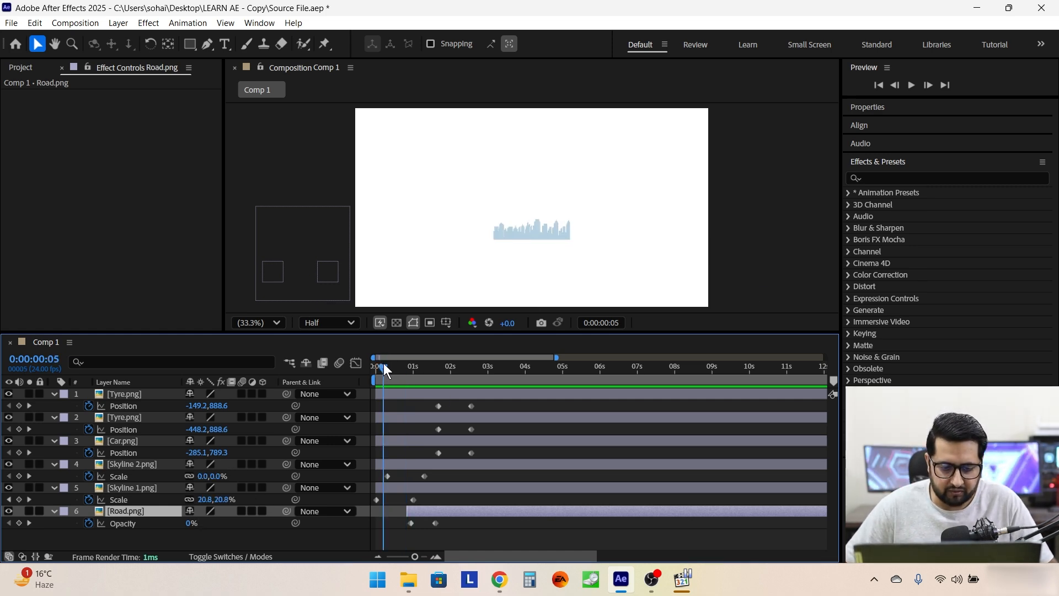
pyautogui.click(147, 461)
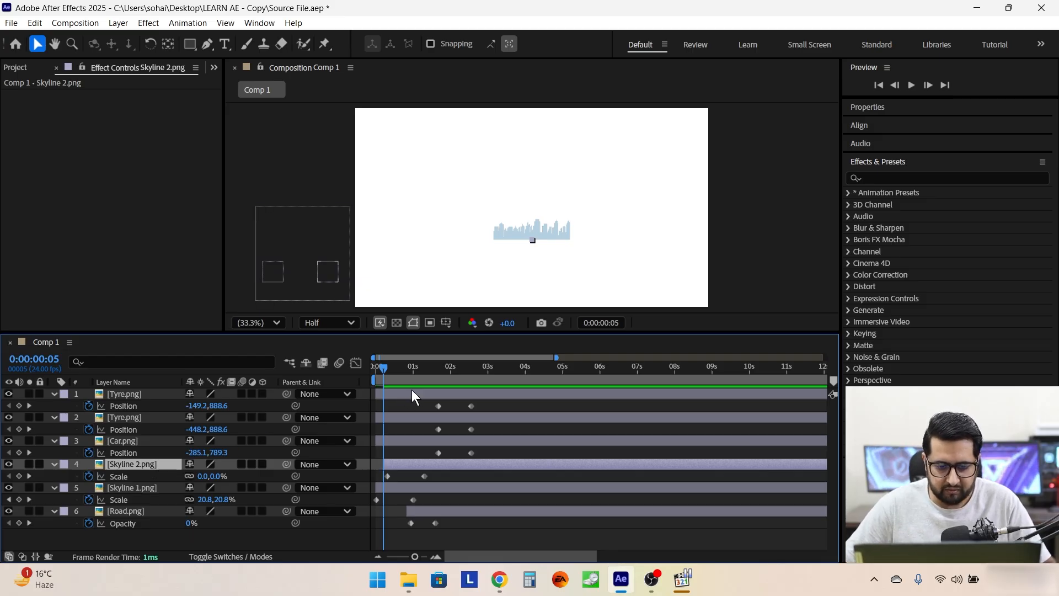
# Trim the starts of both Tyre.png layers and Car.png to 0:00:01:13, and collapse the properties of all layers
pyautogui.moveTo(445, 365); pyautogui.dragTo(433, 367)
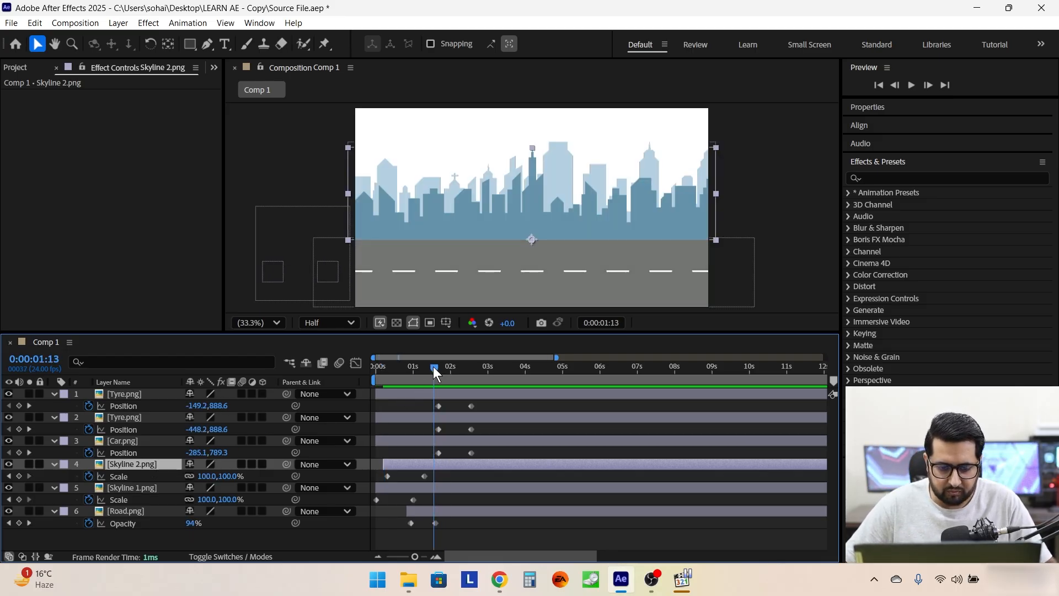
pyautogui.click(112, 392)
pyautogui.keyDown('shift'); pyautogui.click(126, 438); pyautogui.keyUp('shift')
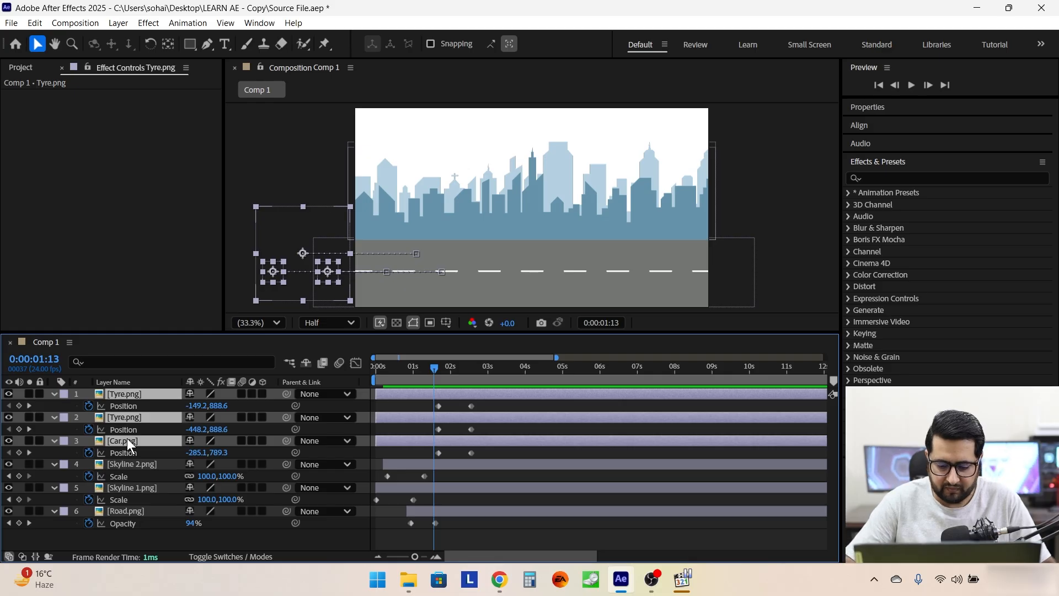
pyautogui.hotkey('alt', '[')
pyautogui.moveTo(159, 540); pyautogui.dragTo(78, 357)
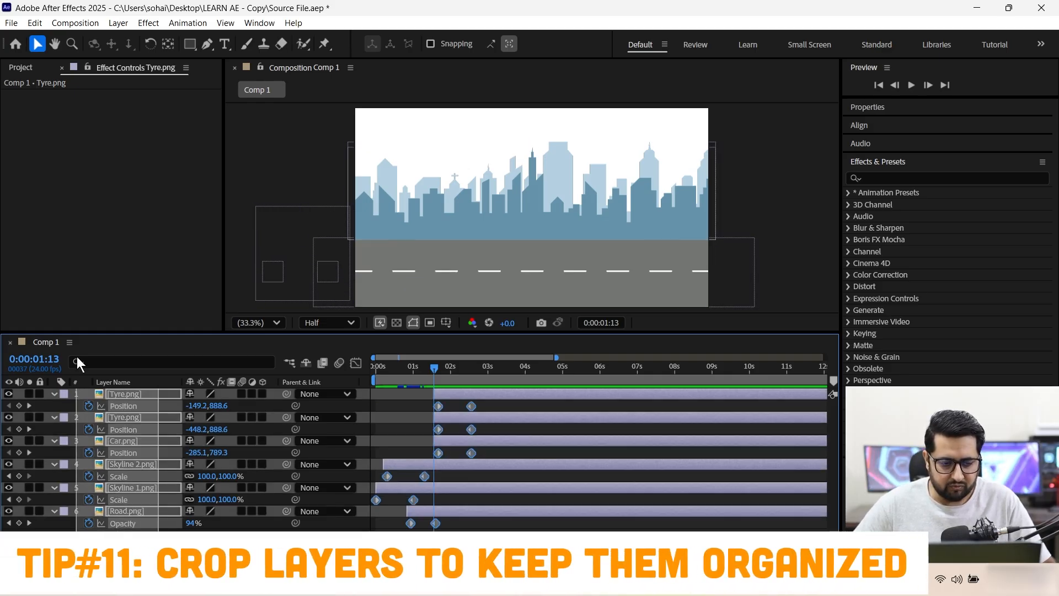
pyautogui.click(52, 393)
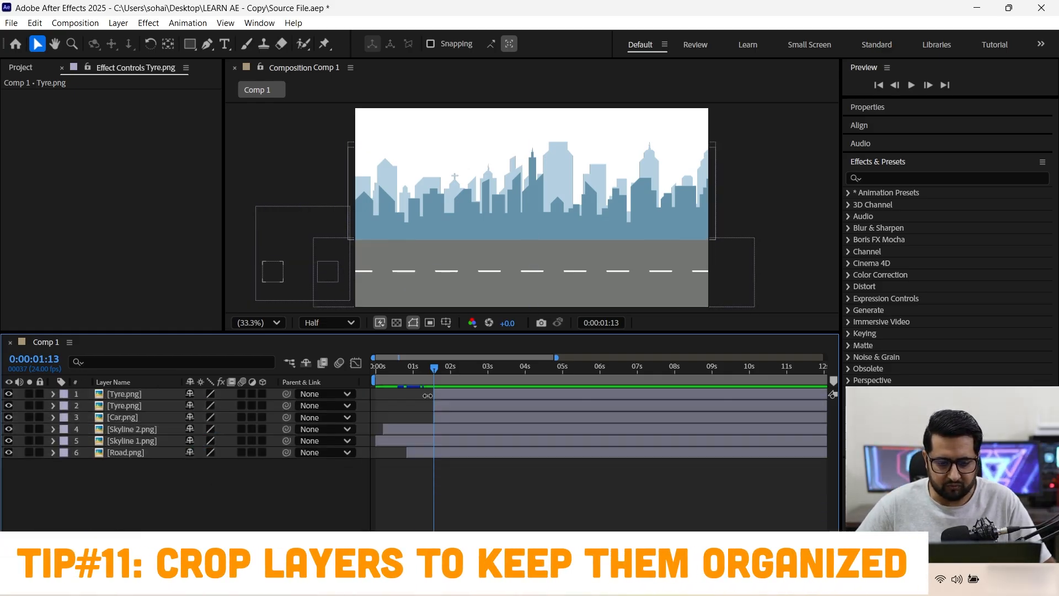
# Scrub through the animation from the start to review the skylines, the road and the car's entrance
pyautogui.moveTo(418, 368); pyautogui.dragTo(374, 373)
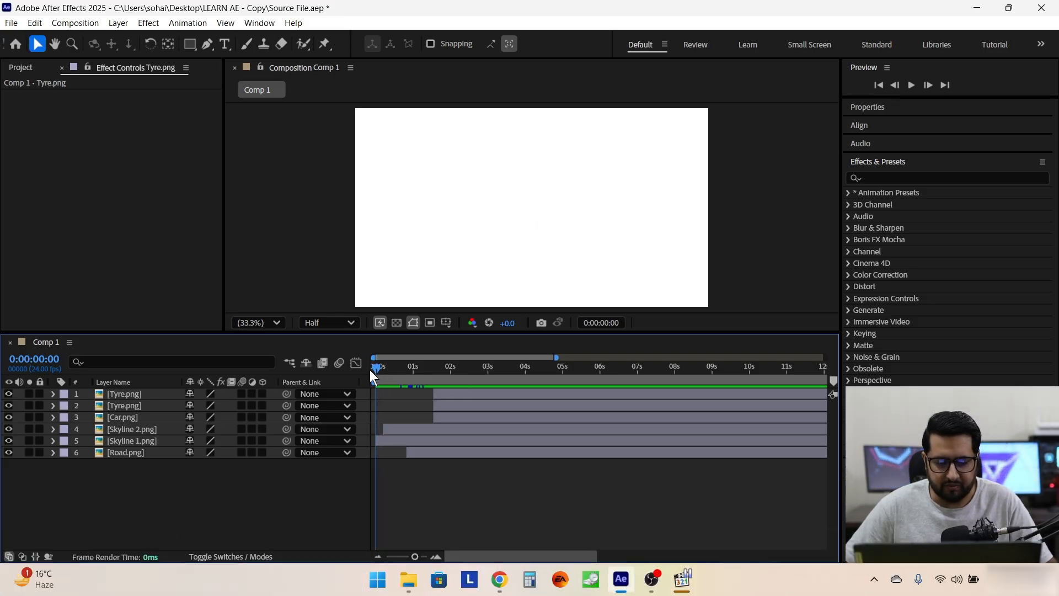
pyautogui.moveTo(374, 374); pyautogui.dragTo(500, 366)
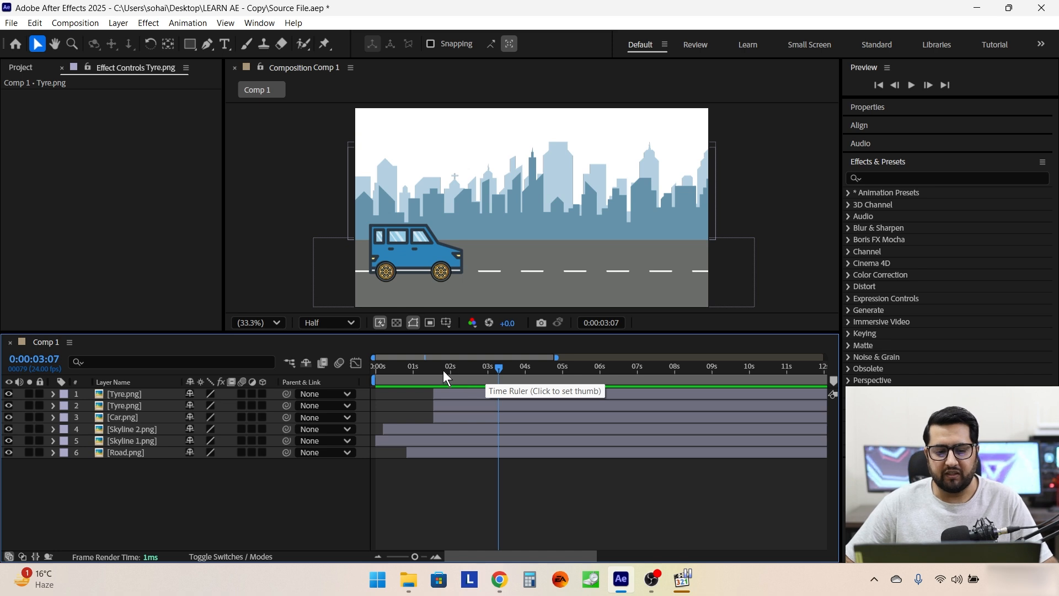
pyautogui.moveTo(442, 370); pyautogui.dragTo(472, 366)
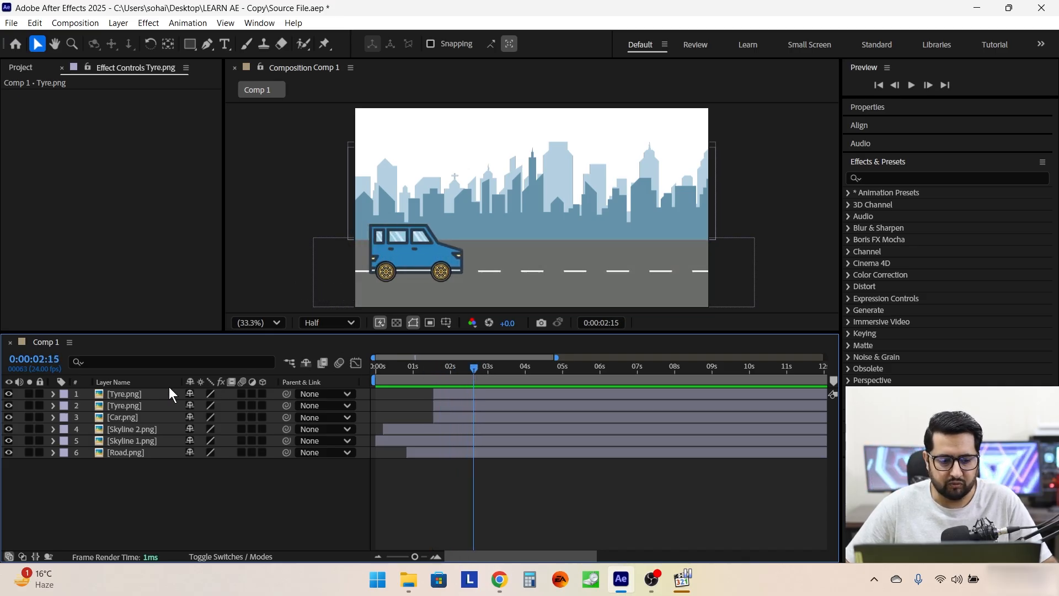
# Show the tyre and car keyframes and add unchanged Position keyframes to all three layers at 0:00:03:15
pyautogui.press('u')
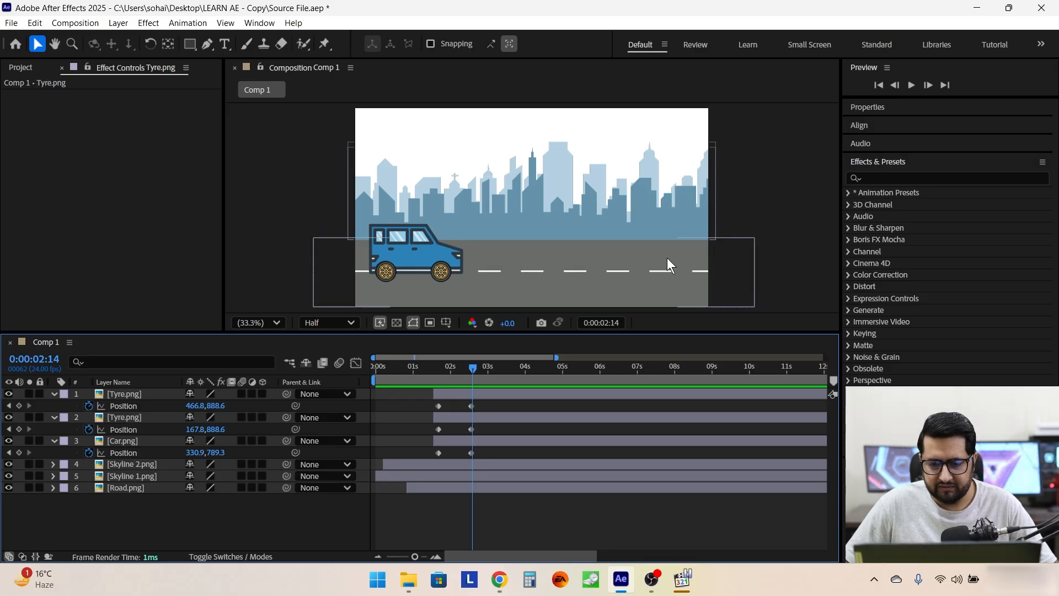
pyautogui.moveTo(472, 366); pyautogui.dragTo(511, 368)
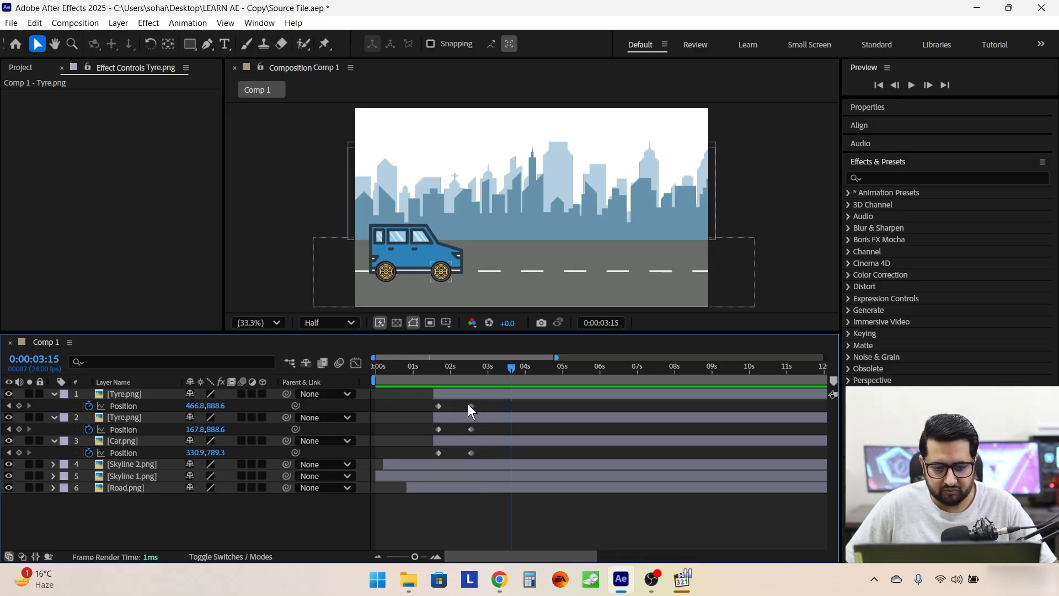
pyautogui.click(19, 406)
pyautogui.click(20, 430)
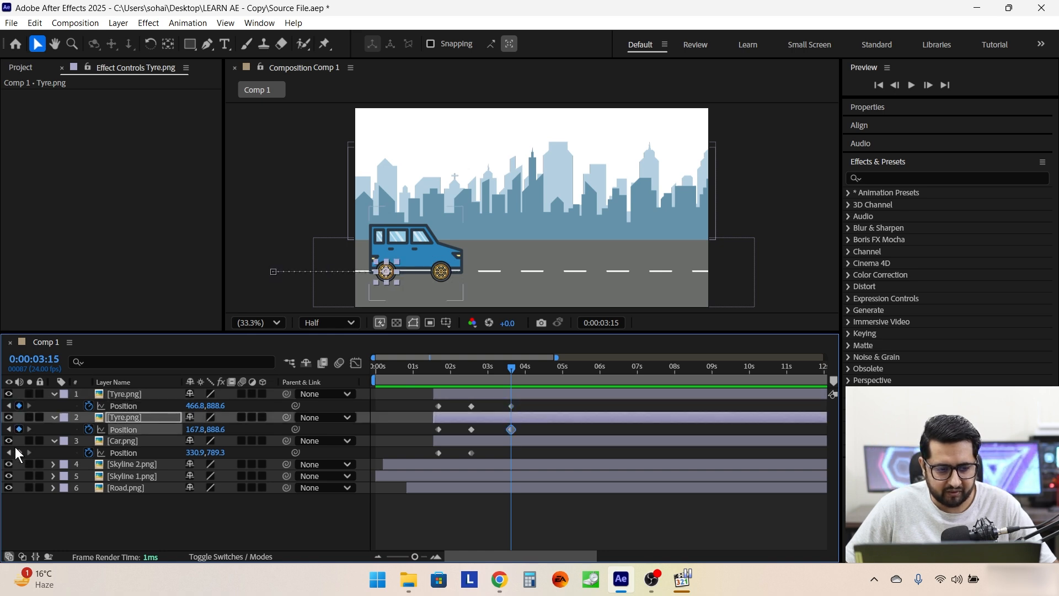
pyautogui.click(20, 452)
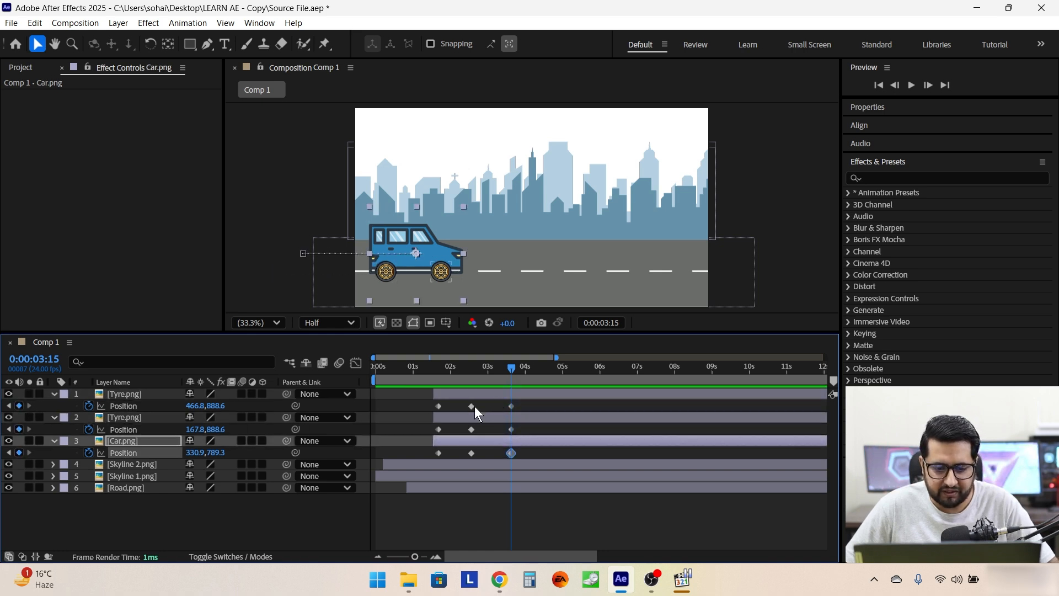
pyautogui.moveTo(485, 451); pyautogui.dragTo(463, 403)
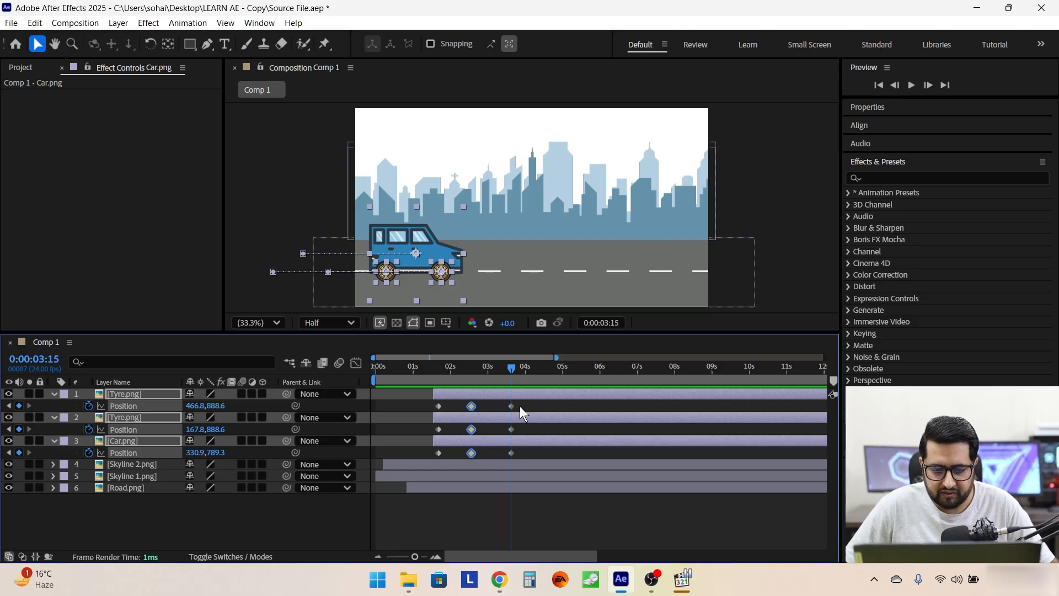
# At 0:00:05:04, move both tyres and the car together along the road to the right, with the car's X at about 1573.9
pyautogui.moveTo(456, 369); pyautogui.dragTo(568, 383)
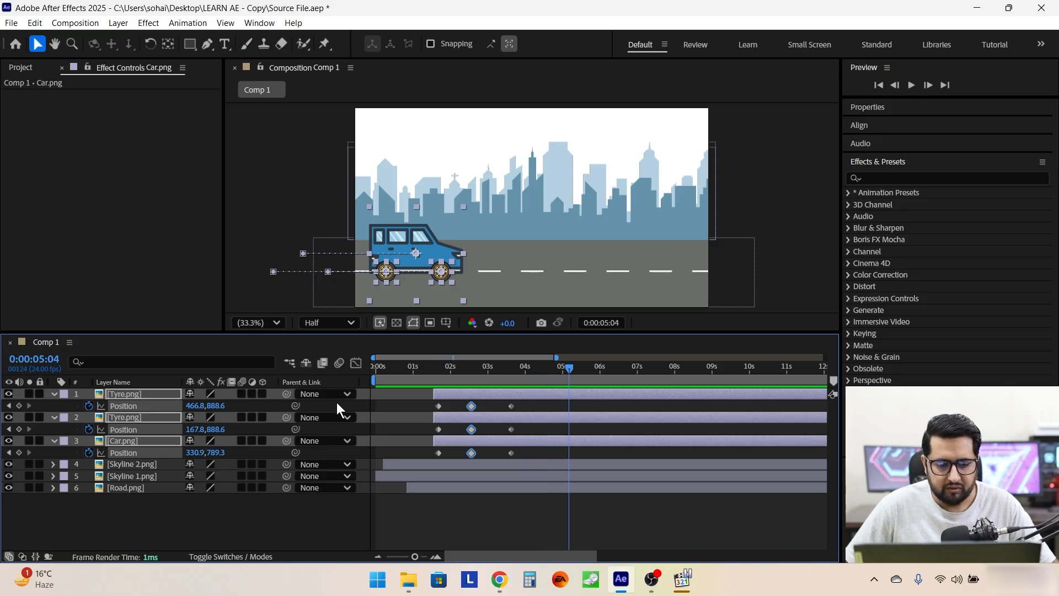
pyautogui.click(262, 499)
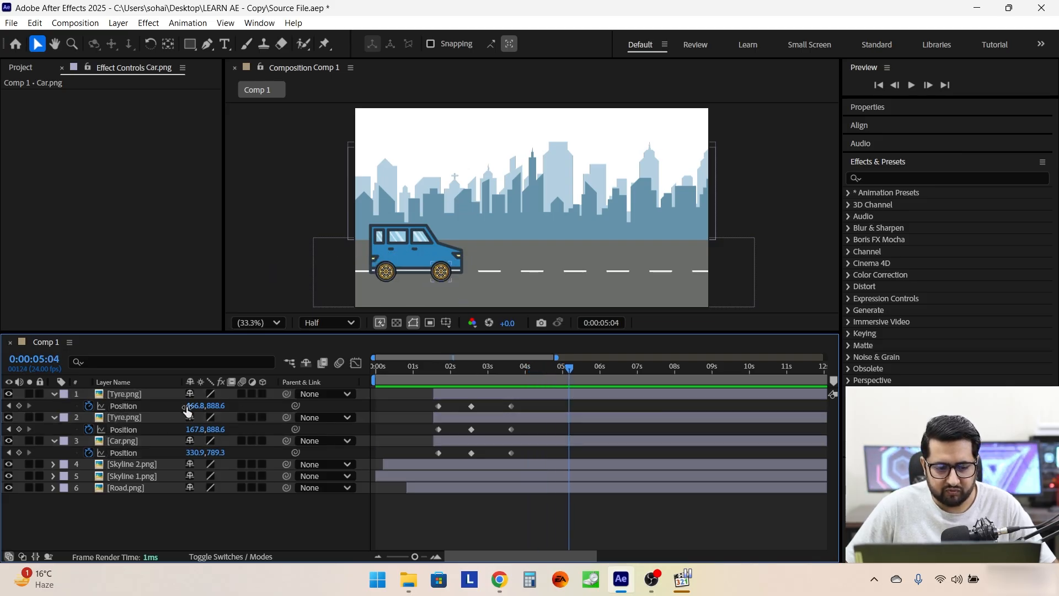
pyautogui.moveTo(187, 411); pyautogui.dragTo(285, 406)
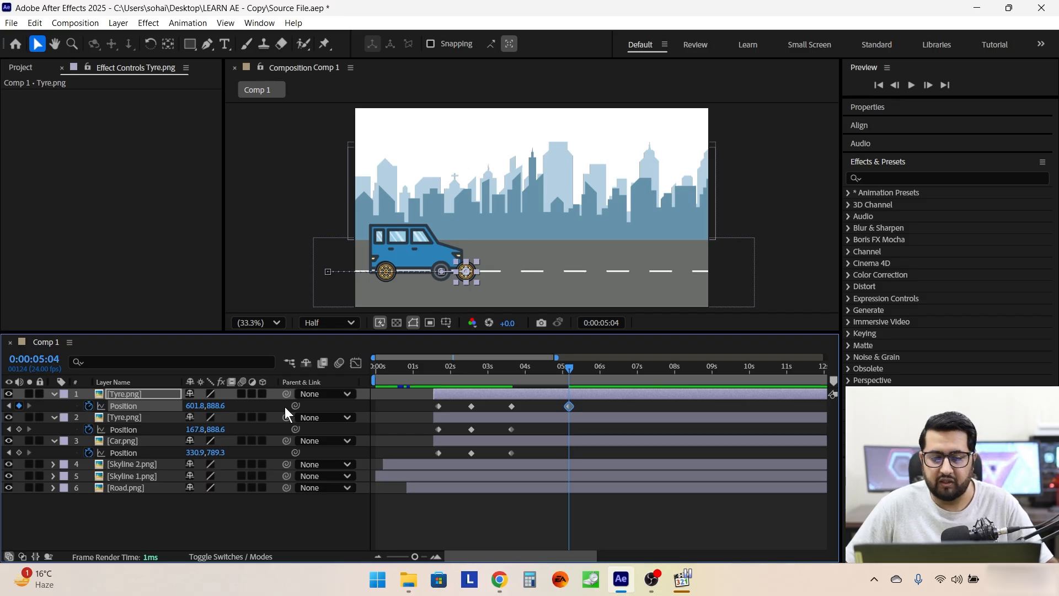
pyautogui.hotkey('ctrl', 'z')
pyautogui.click(134, 395)
pyautogui.keyDown('shift'); pyautogui.click(144, 440); pyautogui.keyUp('shift')
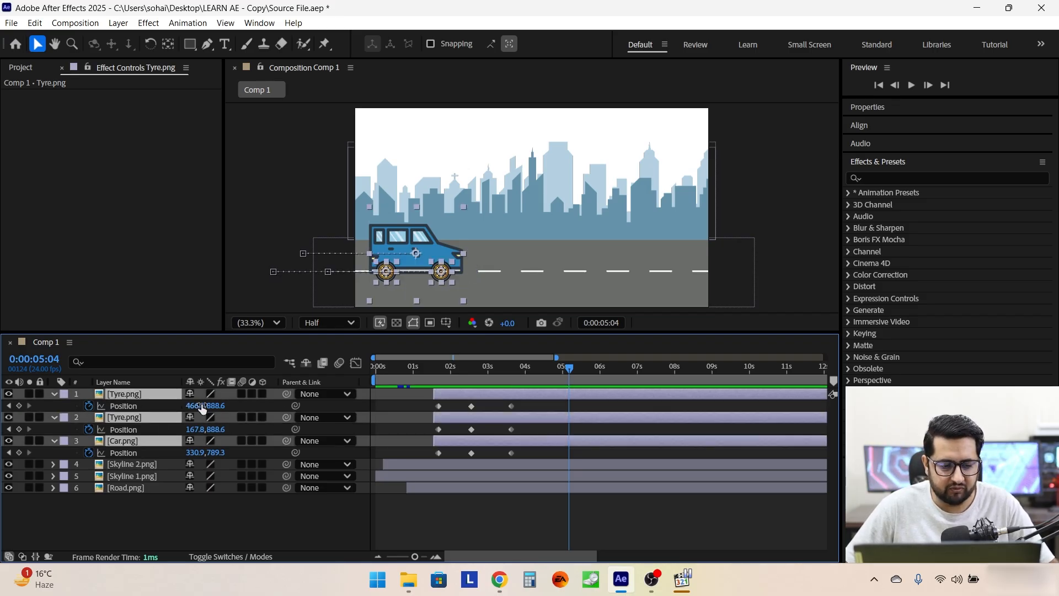
pyautogui.moveTo(203, 406); pyautogui.dragTo(571, 455)
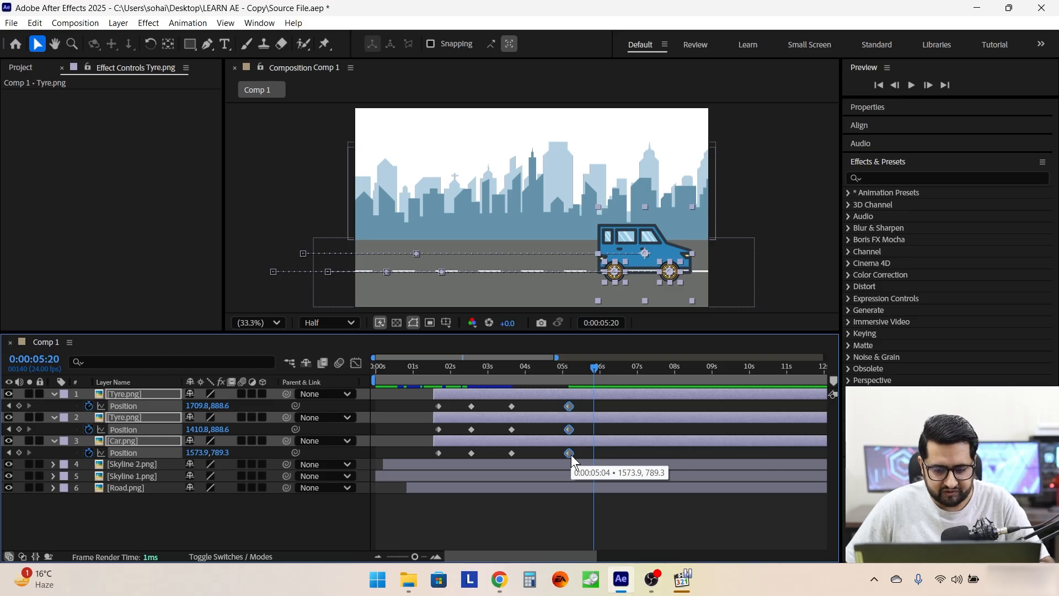
# Duplicate the tyre and car Position keyframes at 0:00:05:20, then move all three layers off the road's right end at 0:00:06:15, car X about 2212.9
pyautogui.hotkey('ctrl', 'c')
pyautogui.hotkey('ctrl', 'v')
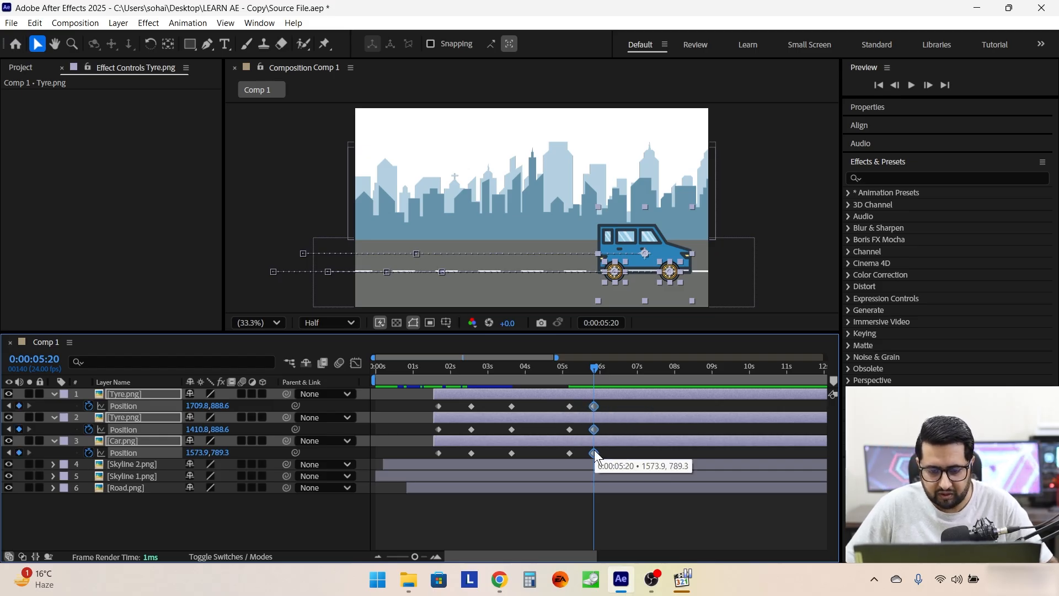
pyautogui.moveTo(595, 366); pyautogui.dragTo(624, 371)
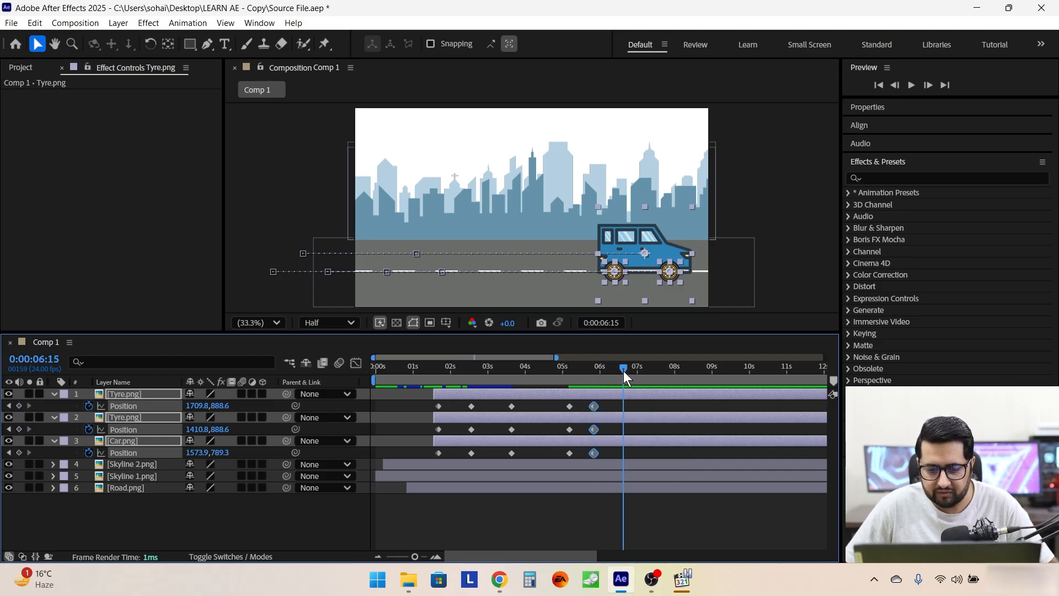
pyautogui.moveTo(594, 406); pyautogui.dragTo(627, 405)
pyautogui.moveTo(435, 366); pyautogui.dragTo(638, 369)
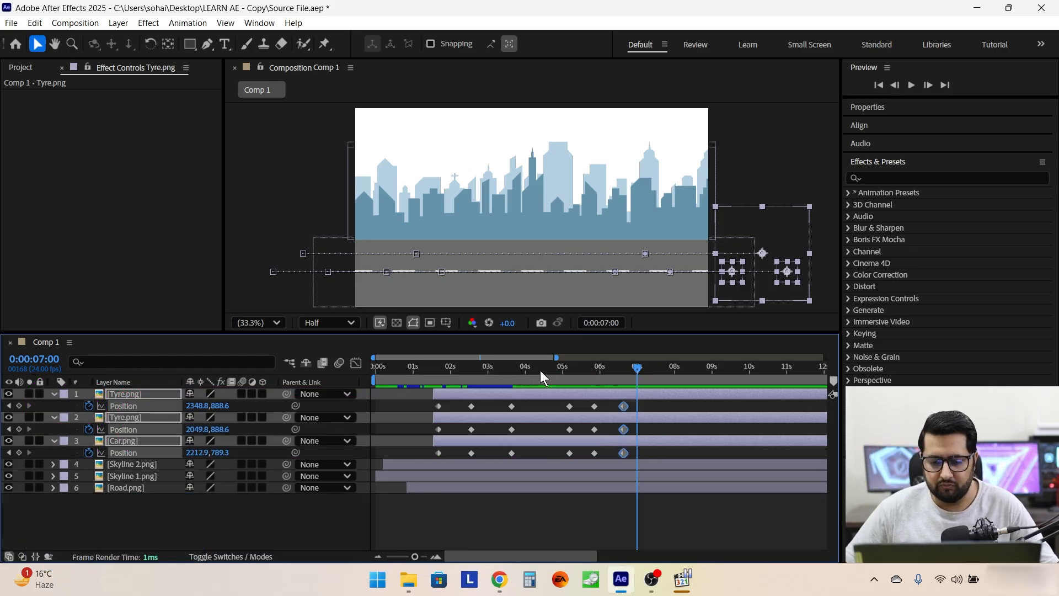
# Shift the last three sets of tyre and car Position keyframes so the first falls at 0:00:05:22, and review the motion
pyautogui.moveTo(540, 370); pyautogui.dragTo(597, 453)
pyautogui.moveTo(523, 380); pyautogui.dragTo(479, 386)
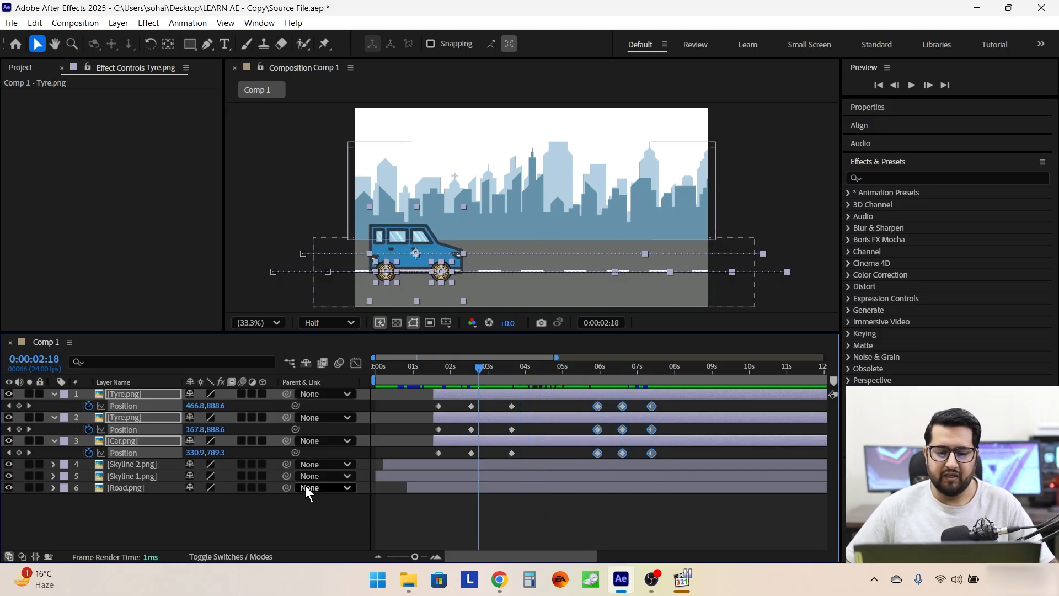
pyautogui.click(291, 528)
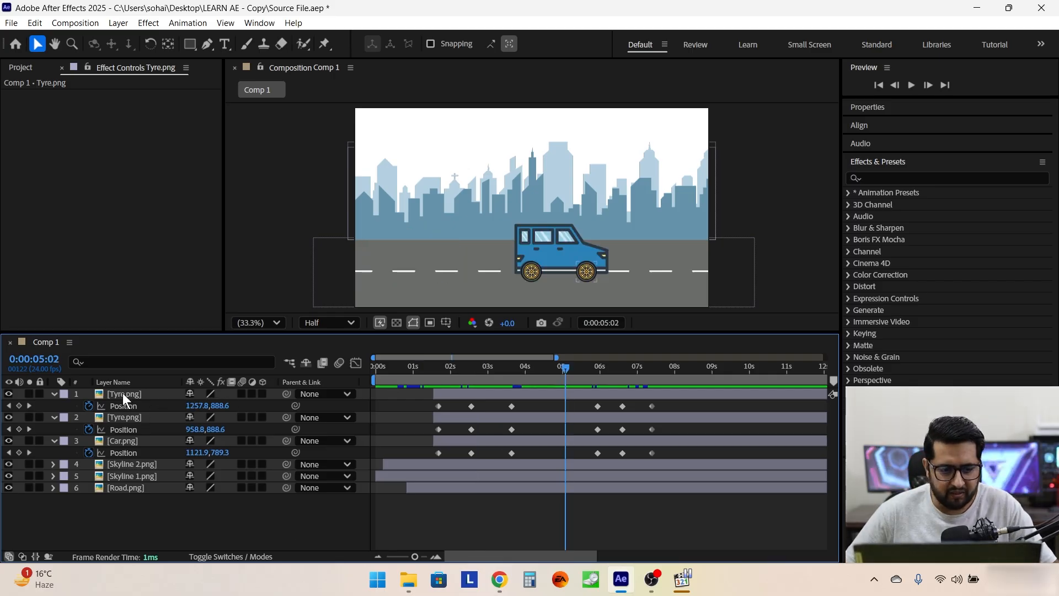
# Reveal the Rotation property of both Tyre.png layers and review the car's movement from 0:00:02:13
pyautogui.click(123, 393)
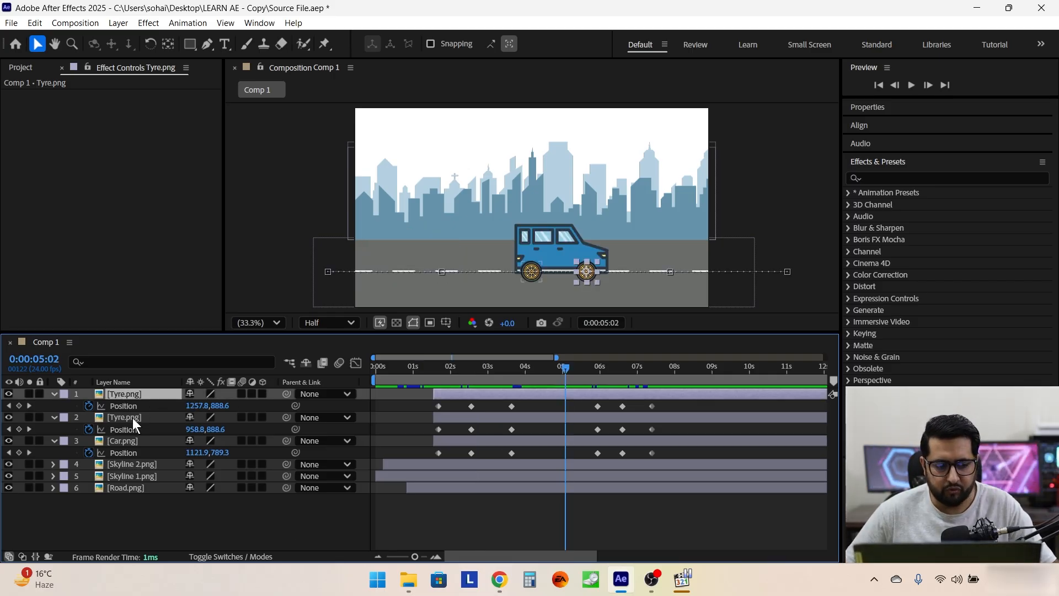
pyautogui.keyDown('ctrl'); pyautogui.click(133, 418); pyautogui.keyUp('ctrl')
pyautogui.press('r')
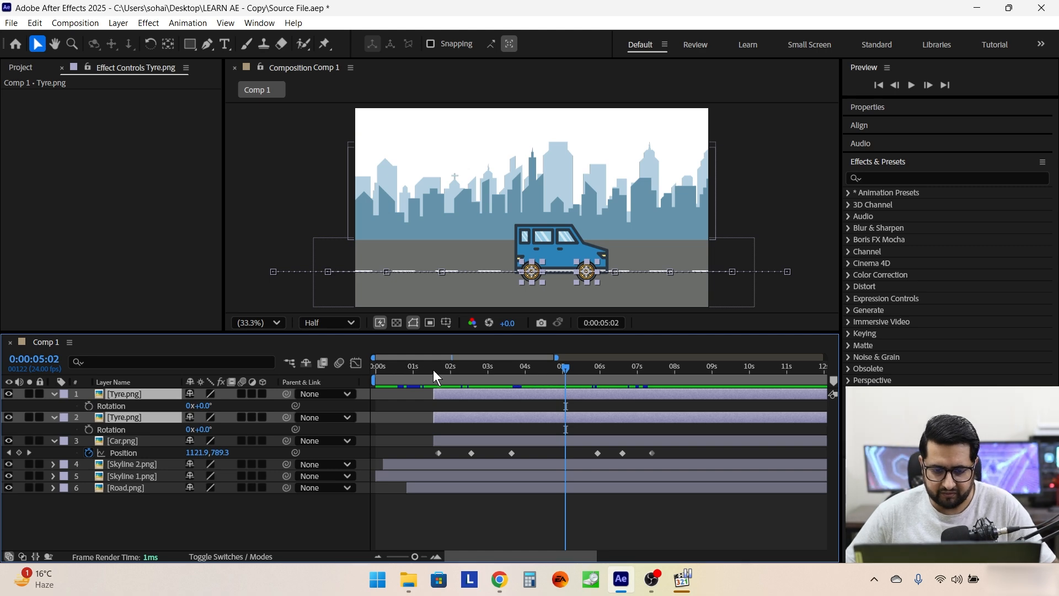
pyautogui.moveTo(433, 371); pyautogui.dragTo(471, 376)
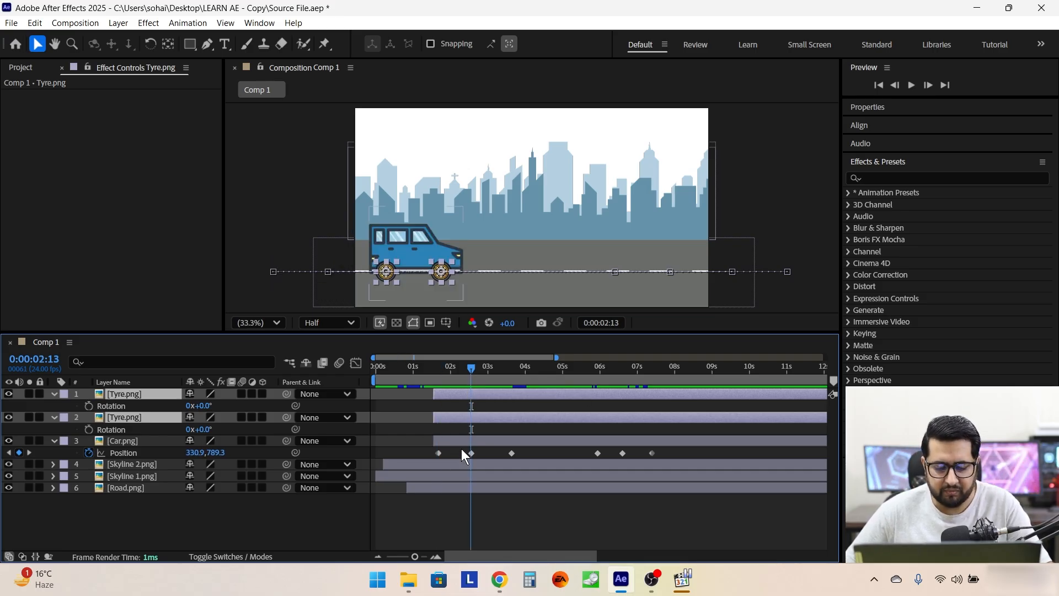
pyautogui.press('space')
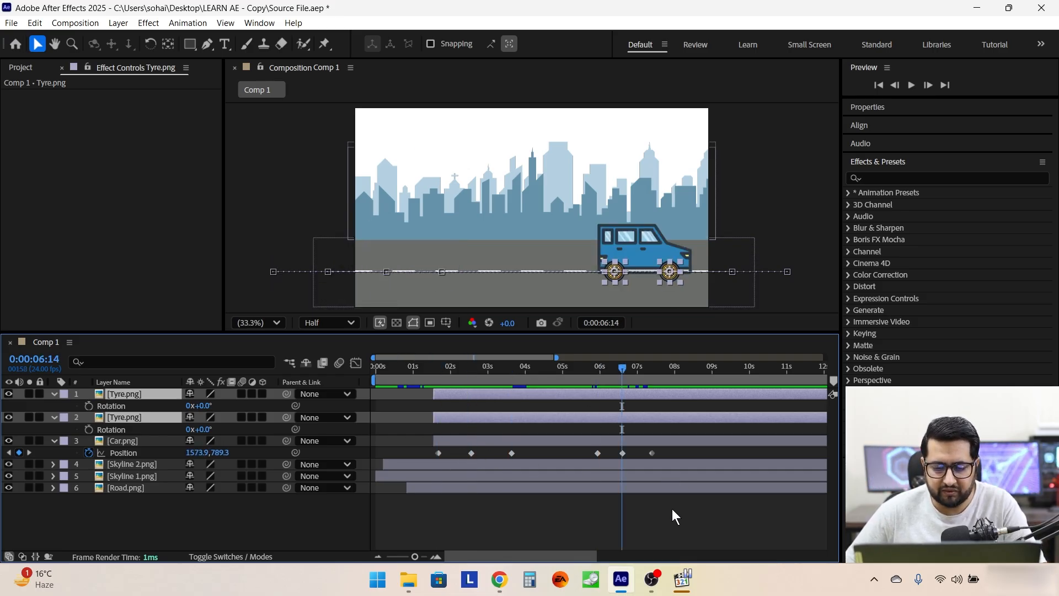
pyautogui.press('space')
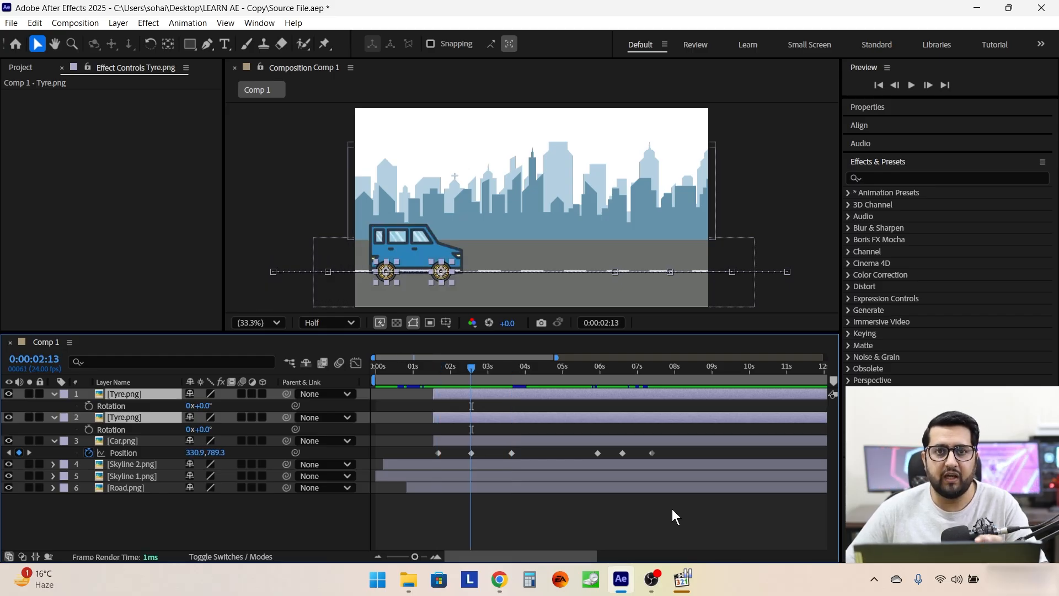
# Add Rotation keyframes to both Tyre.png layers at 0:00:02:13 and set their rotation to 150°
pyautogui.click(592, 508)
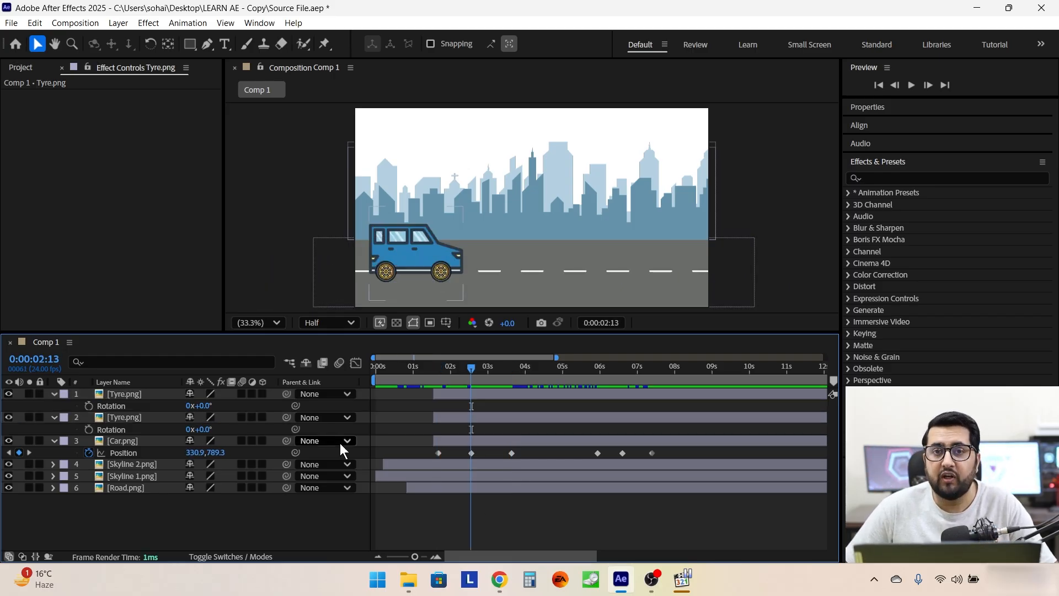
pyautogui.click(89, 406)
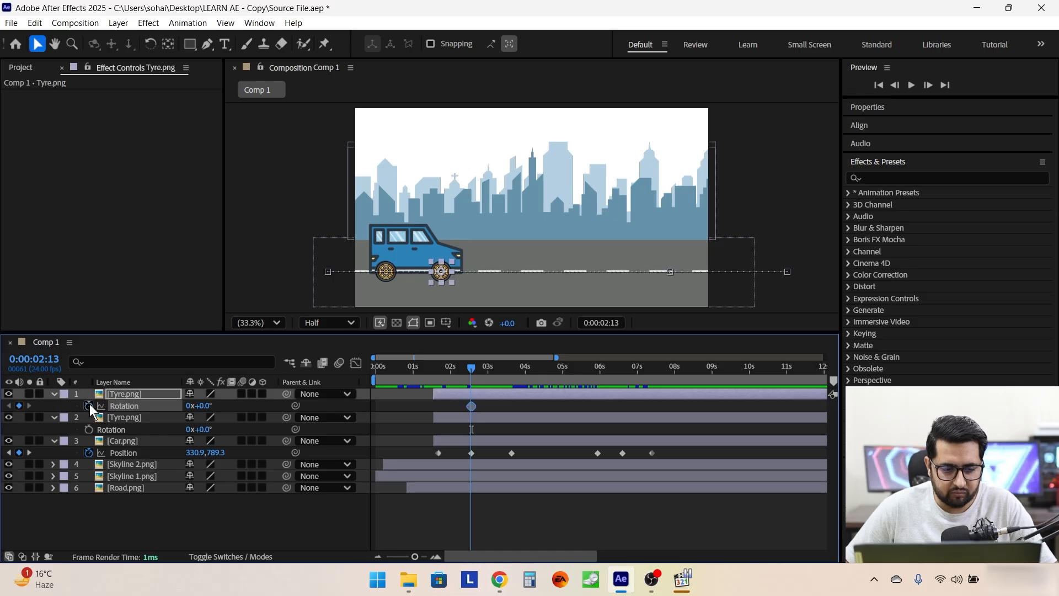
pyautogui.click(89, 430)
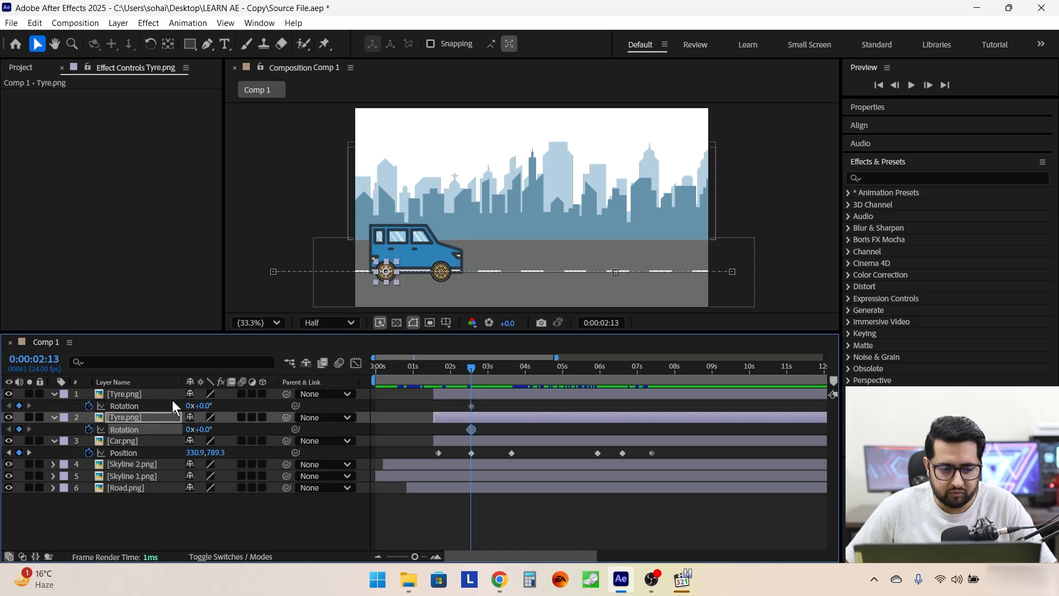
pyautogui.click(162, 396)
pyautogui.keyDown('shift'); pyautogui.click(159, 419); pyautogui.keyUp('shift')
pyautogui.click(203, 407)
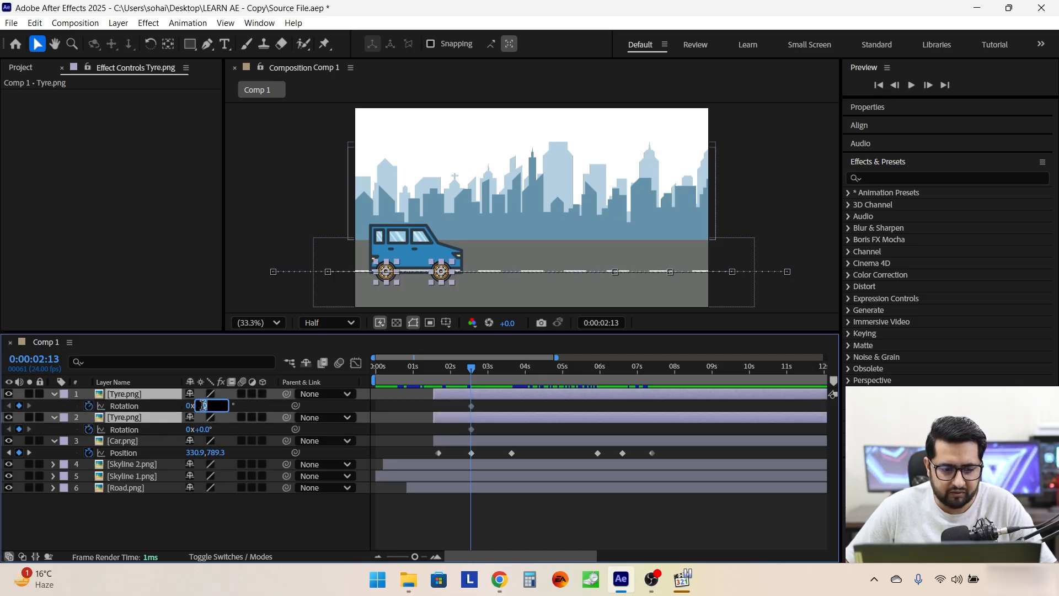
pyautogui.write('150')
pyautogui.press('Return')
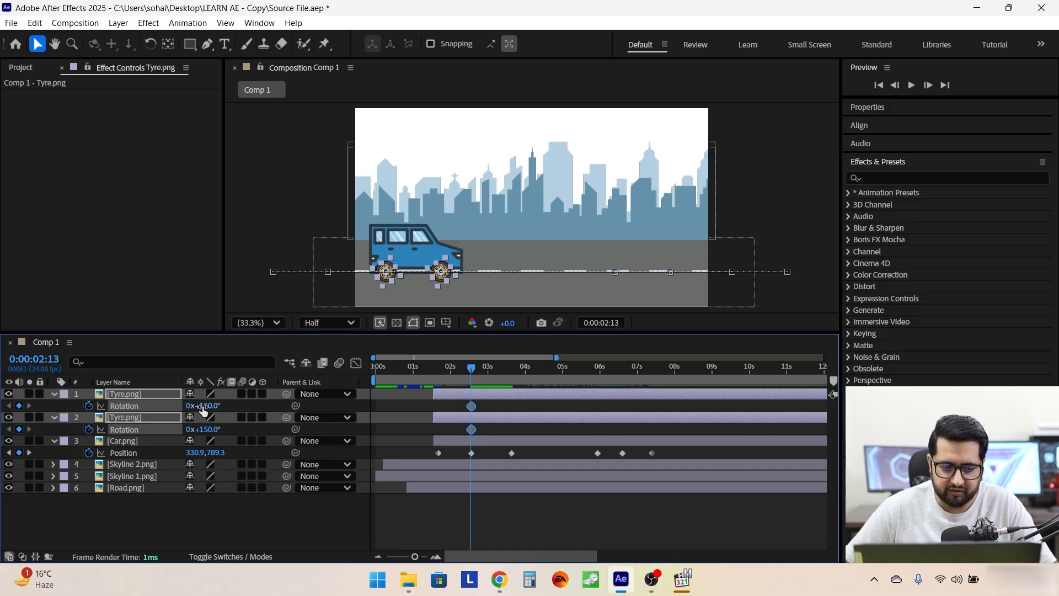
# At 0:00:01:16, set the Rotation of both Tyre.png layers to 0° and preview the spinning tyres
pyautogui.press('j')
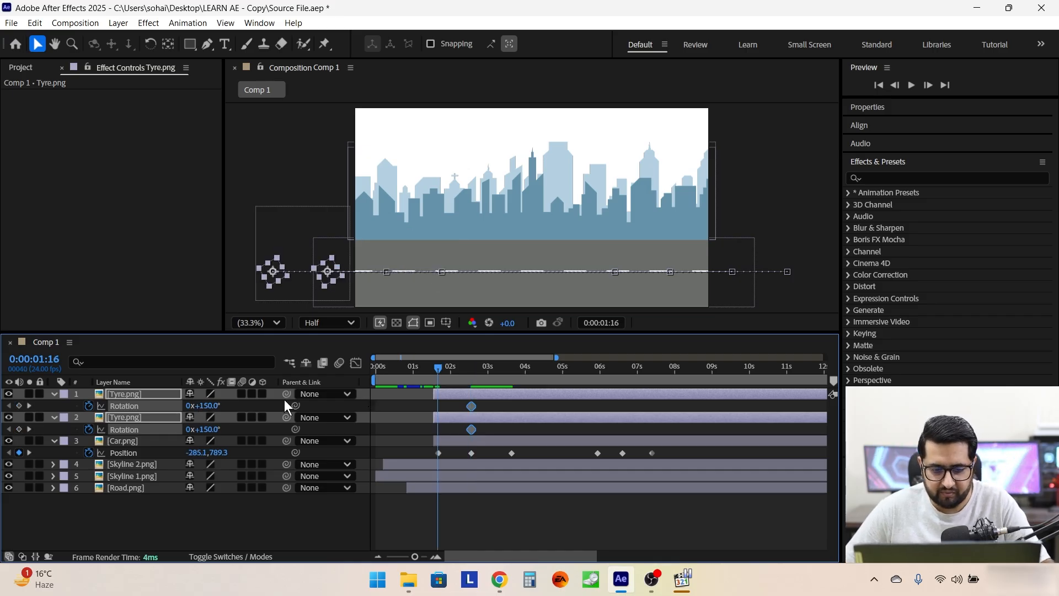
pyautogui.click(215, 430)
pyautogui.write('0')
pyautogui.press('Return')
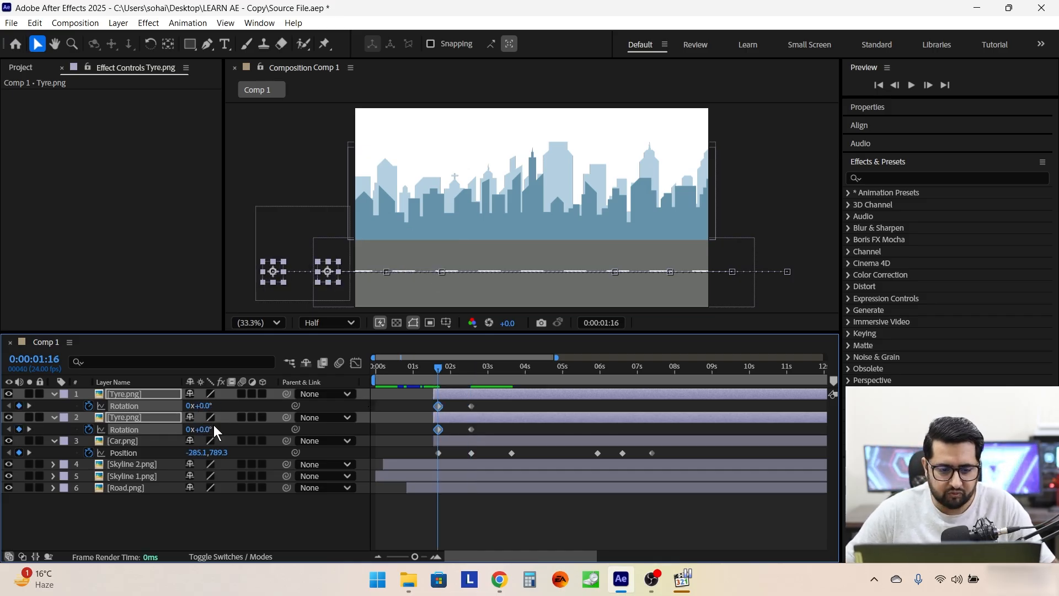
pyautogui.click(277, 511)
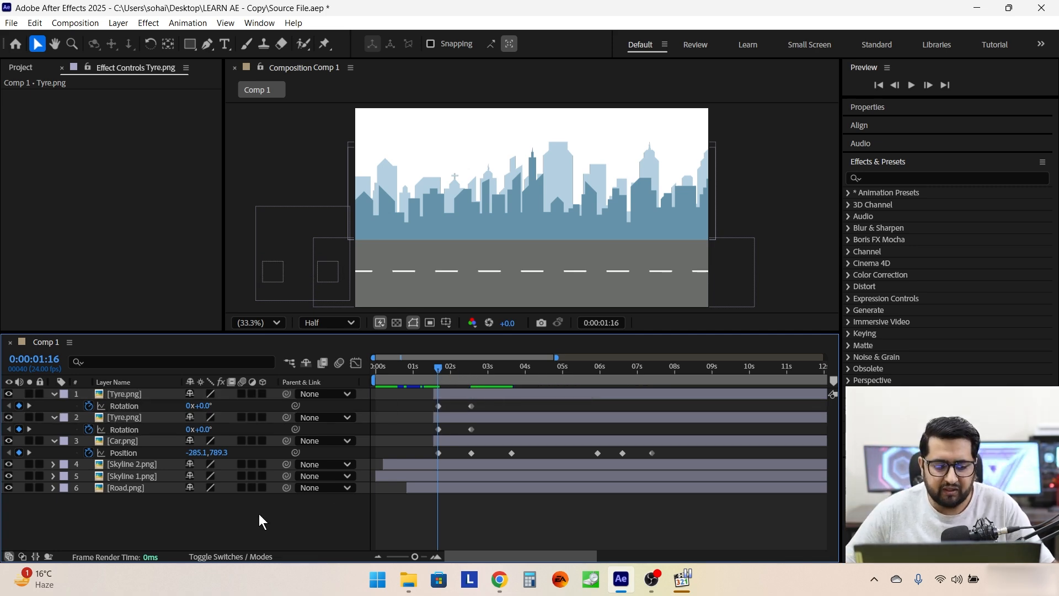
pyautogui.press('space')
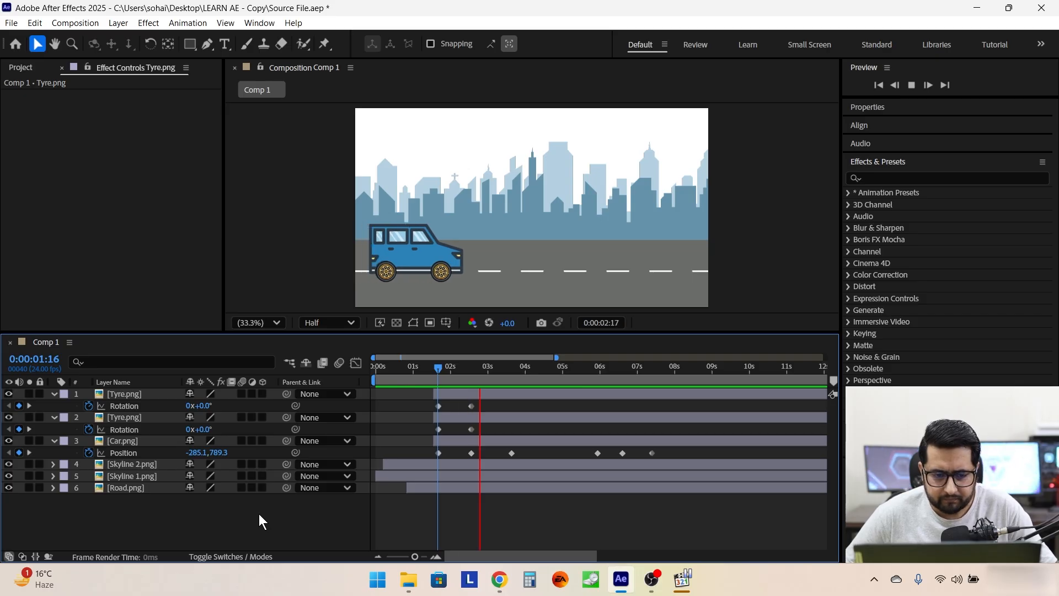
pyautogui.press('space')
# Set the upper Tyre.png layer's Rotation to 200° at 0:00:02:13 and preview the car's entrance
pyautogui.press('j')
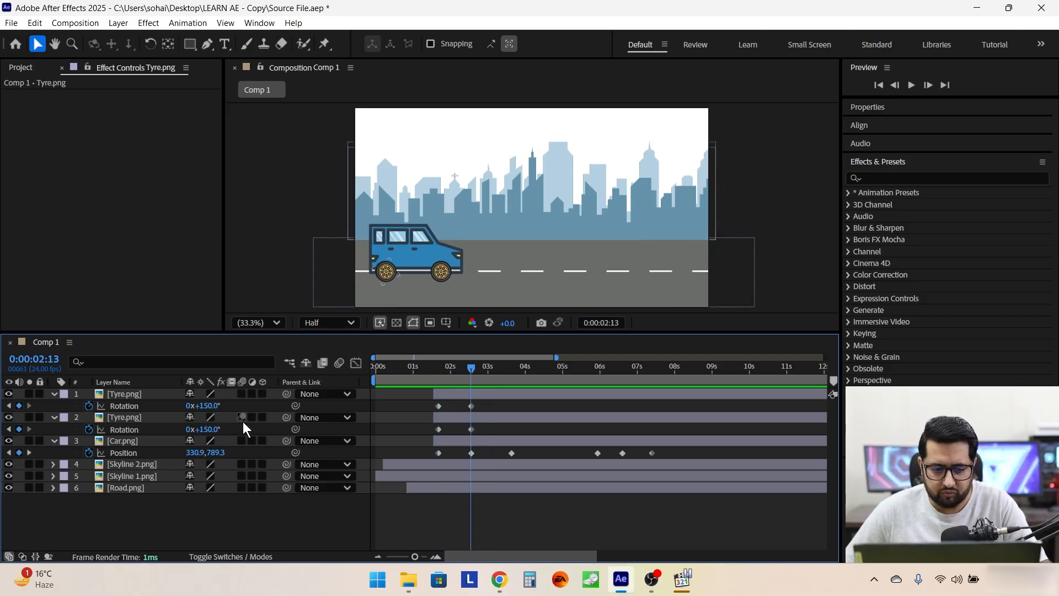
pyautogui.click(250, 390)
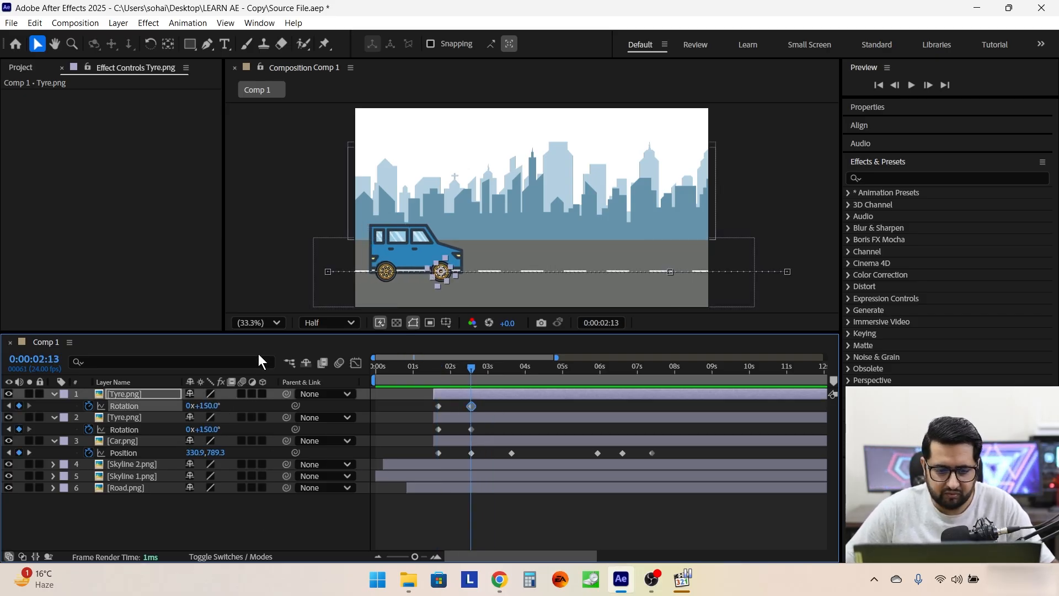
pyautogui.keyDown('ctrl'); pyautogui.click(138, 417); pyautogui.keyUp('ctrl')
pyautogui.click(208, 406)
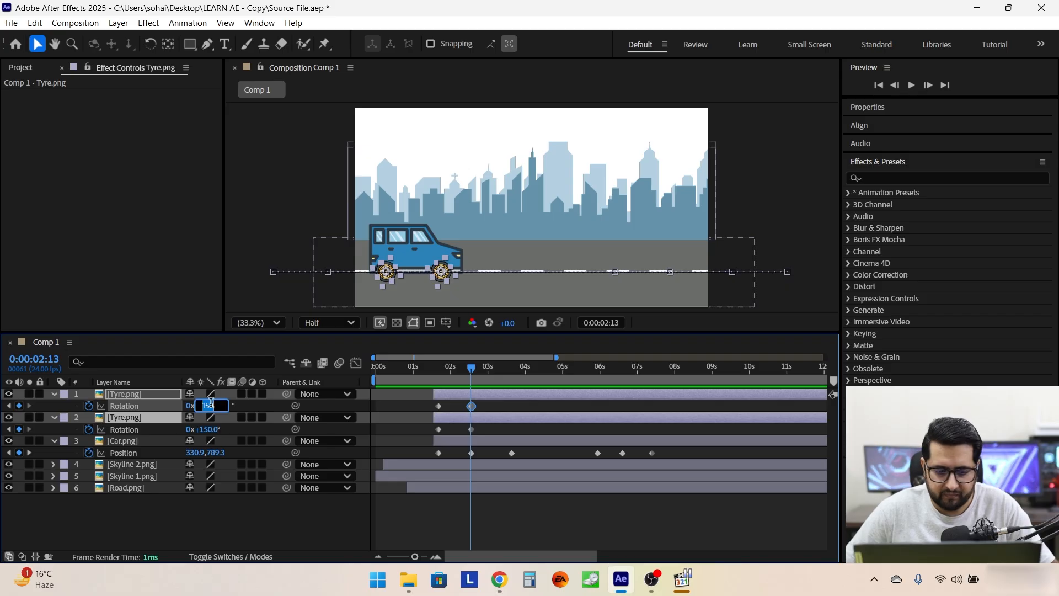
pyautogui.write('200')
pyautogui.press('Return')
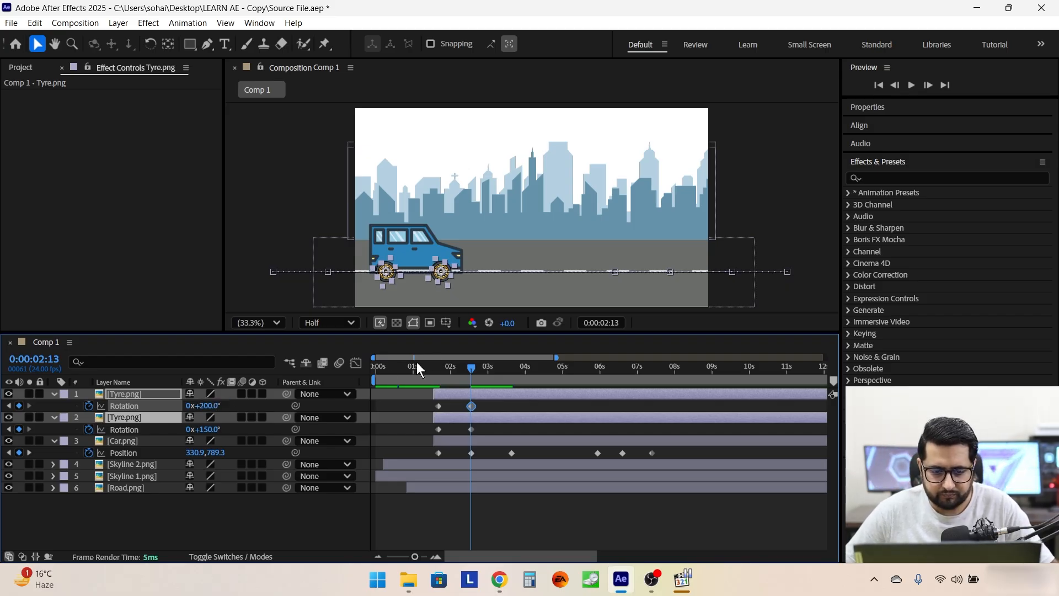
pyautogui.click(431, 368)
pyautogui.press('space')
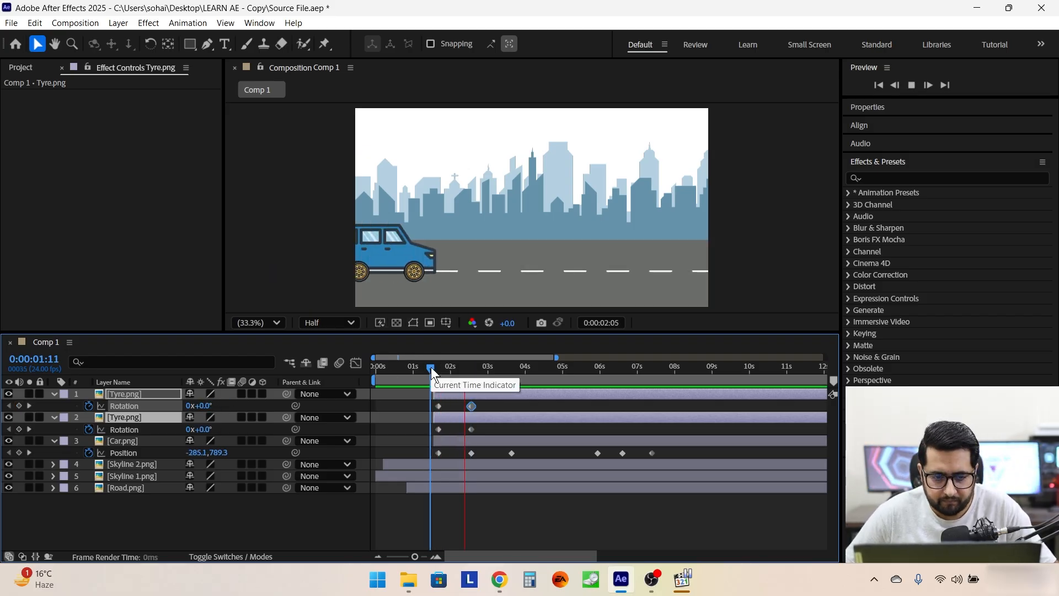
# Duplicate both tyres' Rotation keyframes from 0:00:02:13 at 0:00:03:15 to hold the wheels still while the car pauses
pyautogui.moveTo(432, 366); pyautogui.dragTo(476, 375)
pyautogui.moveTo(508, 379); pyautogui.dragTo(468, 430)
pyautogui.click(488, 402)
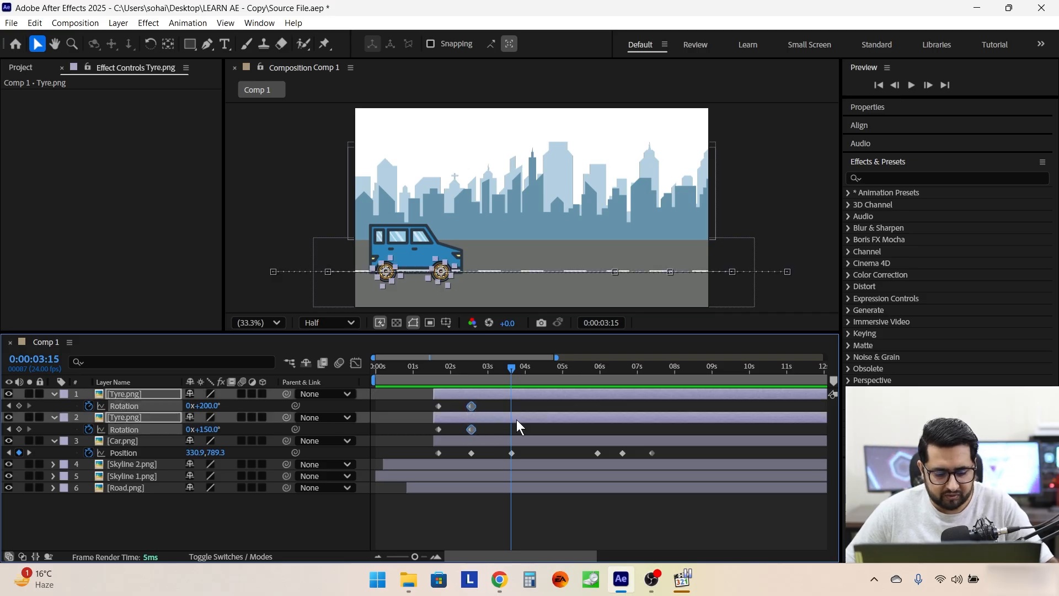
pyautogui.press('k')
pyautogui.press('j')
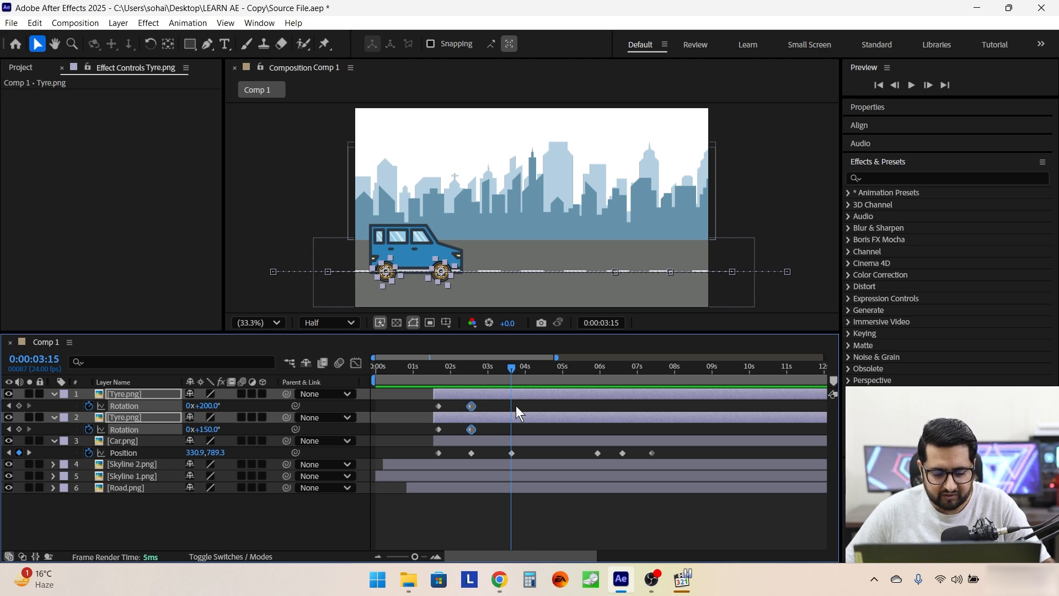
pyautogui.hotkey('ctrl', 'v')
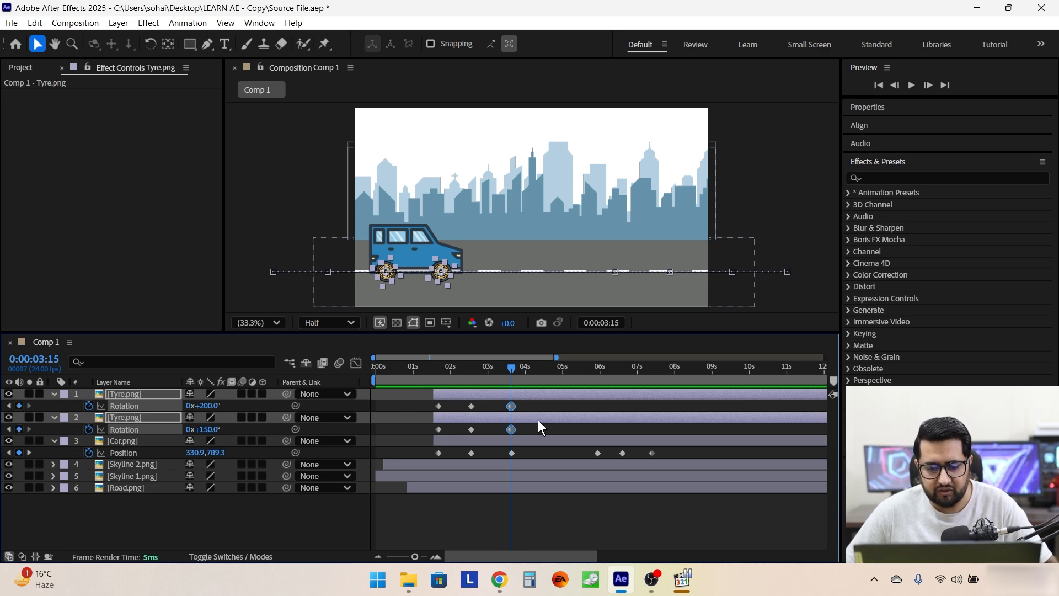
# Set the second Tyre.png layer's Rotation to 200° at 0:00:02:13
pyautogui.moveTo(478, 373); pyautogui.dragTo(597, 373)
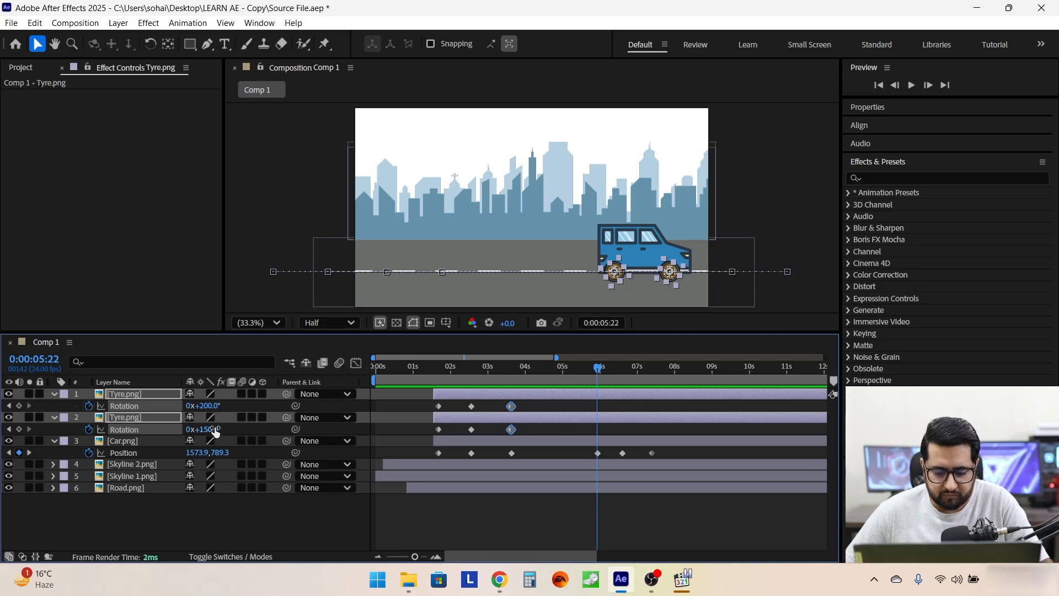
pyautogui.press('j')
pyautogui.press('j')
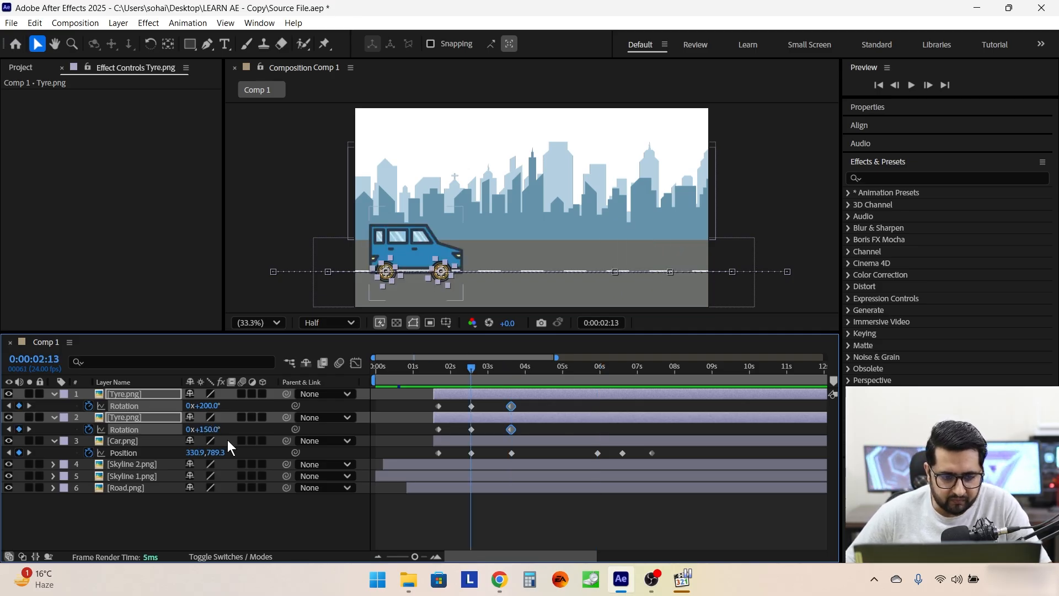
pyautogui.click(212, 429)
pyautogui.write('2')
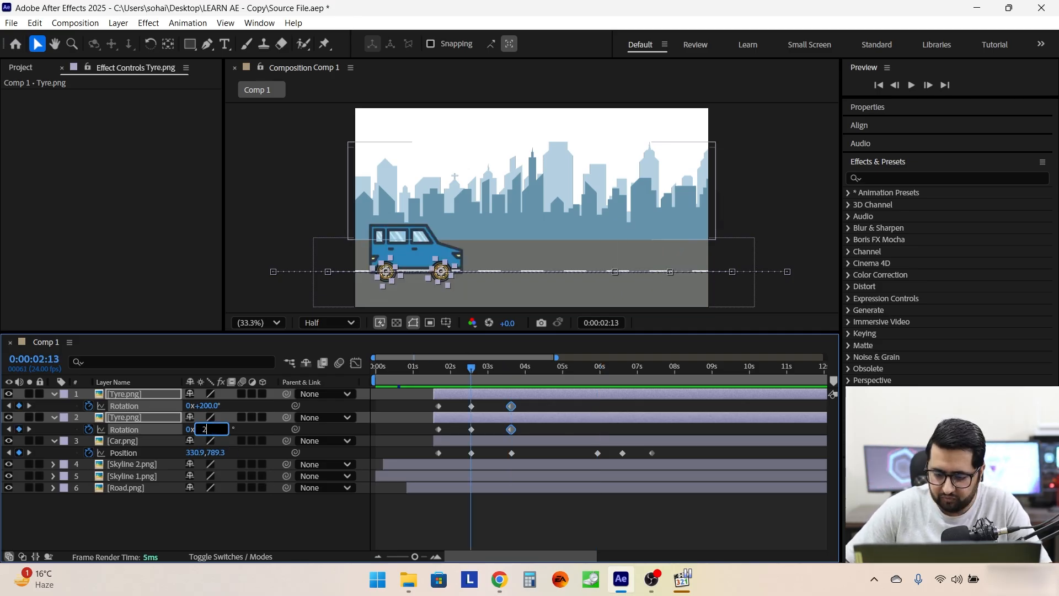
pyautogui.write('00')
pyautogui.press('Return')
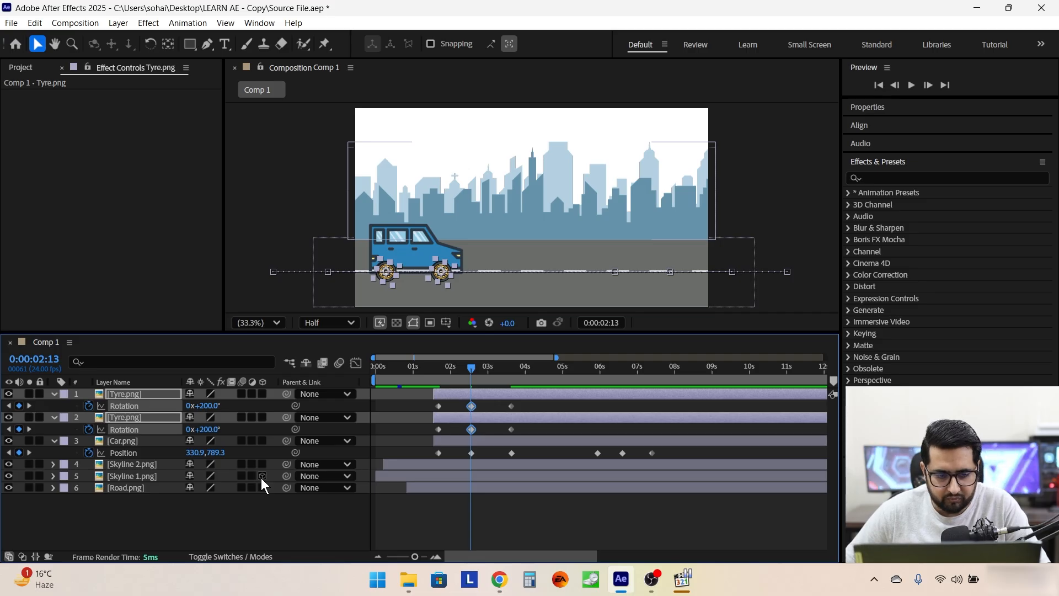
# Set the second Tyre.png layer's Rotation to 200° at 0:00:03:15 and go to the car's keyframe at 0:00:05:22
pyautogui.press('k')
pyautogui.click(512, 406)
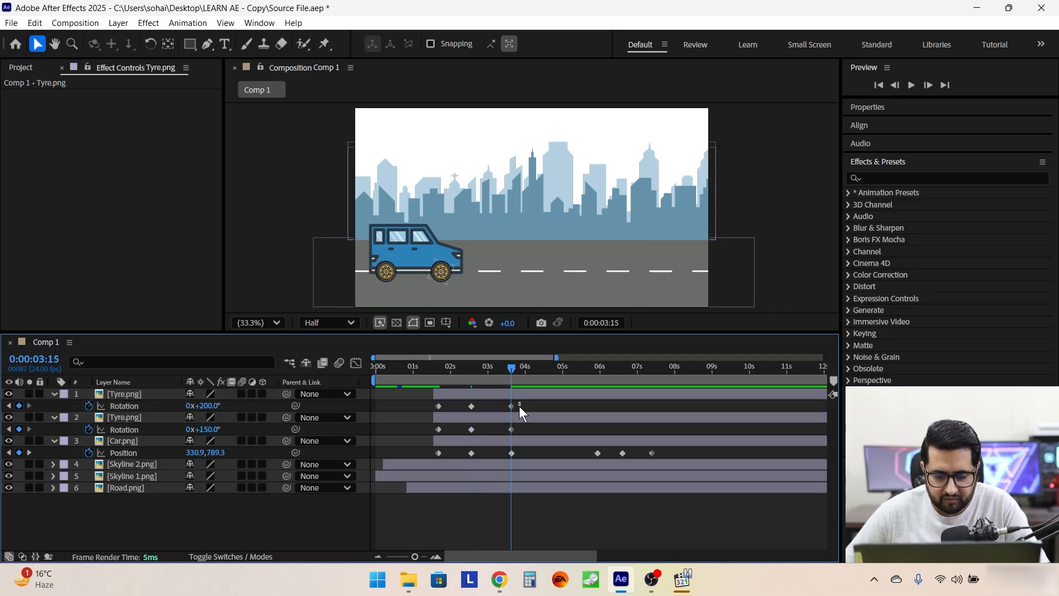
pyautogui.keyDown('shift'); pyautogui.click(512, 429); pyautogui.keyUp('shift')
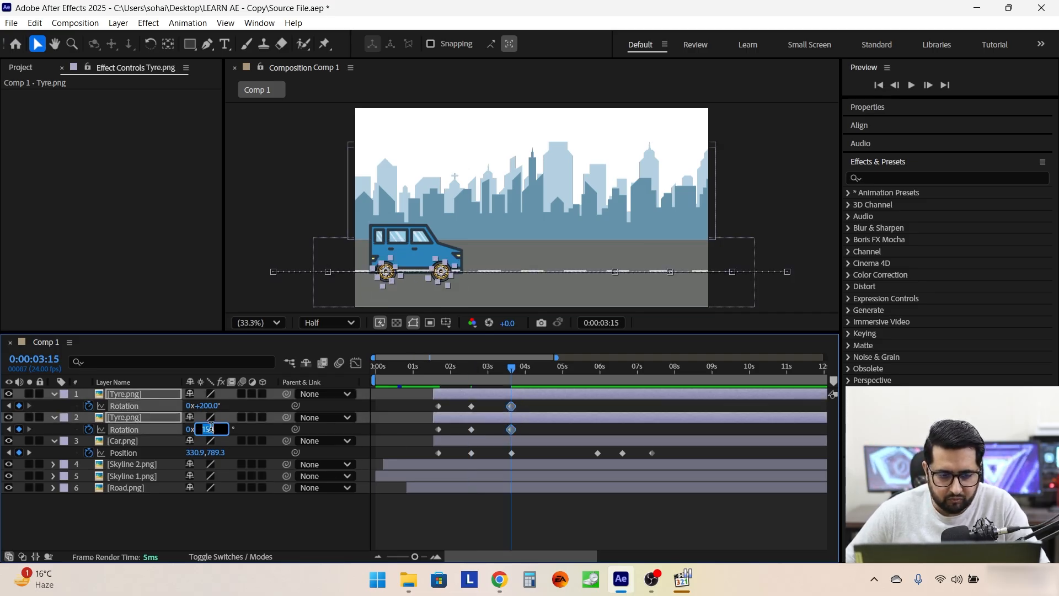
pyautogui.press('k')
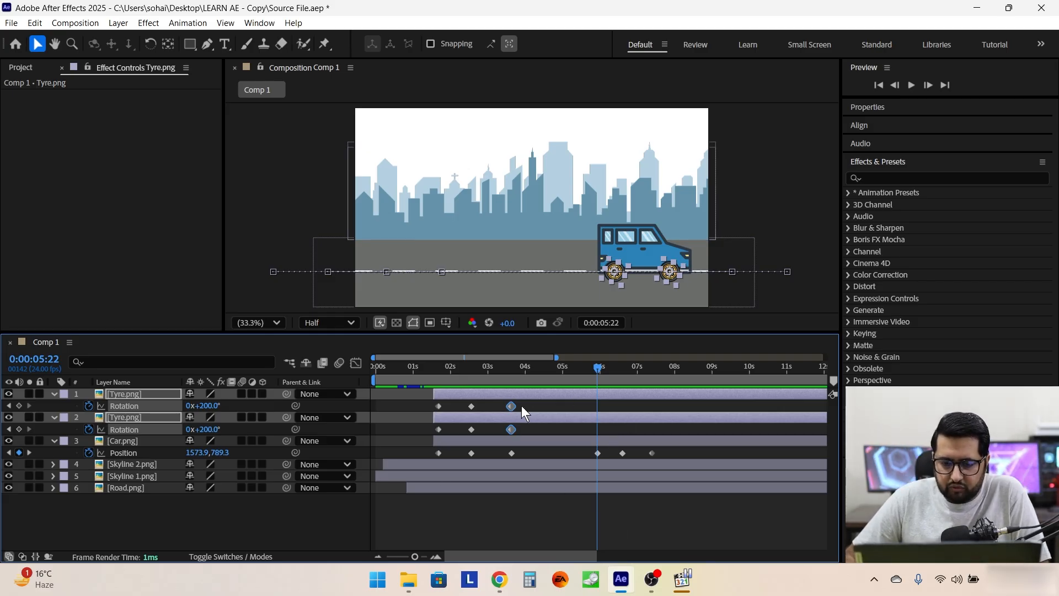
pyautogui.click(518, 369)
pyautogui.press('k')
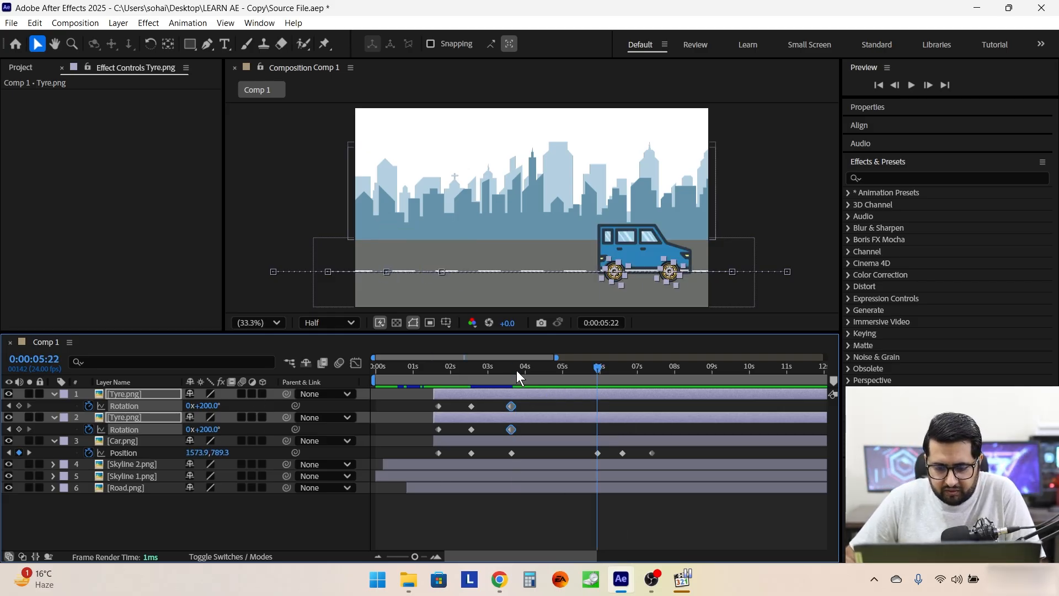
# Set both Tyre.png layers' Rotation to 2x+200° (920°) at 0:00:05:22 and preview the animation from 0:00:01:03
pyautogui.moveTo(207, 406); pyautogui.dragTo(212, 405)
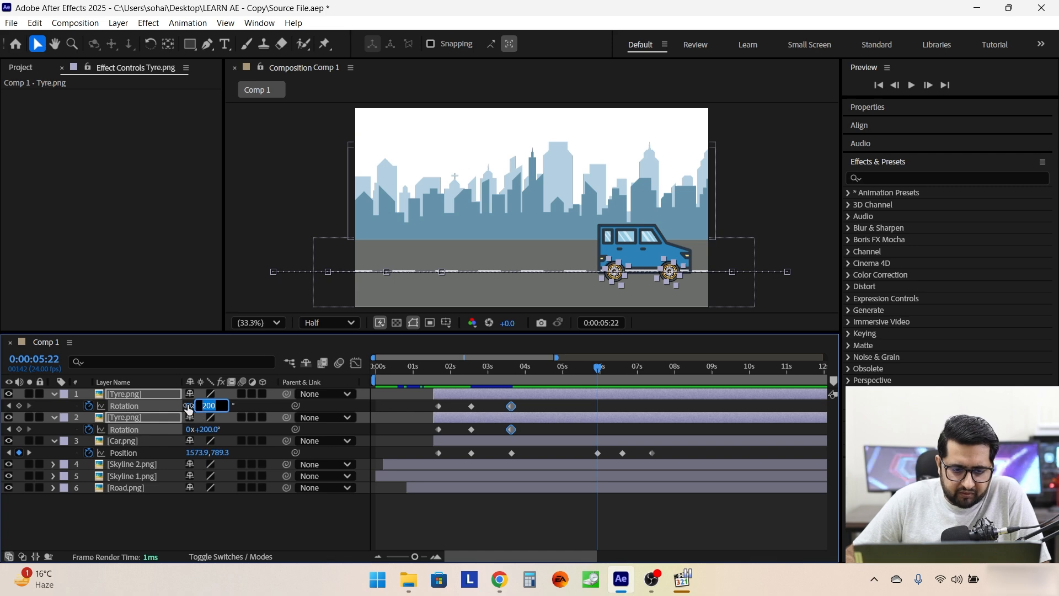
pyautogui.write('920')
pyautogui.press('Return')
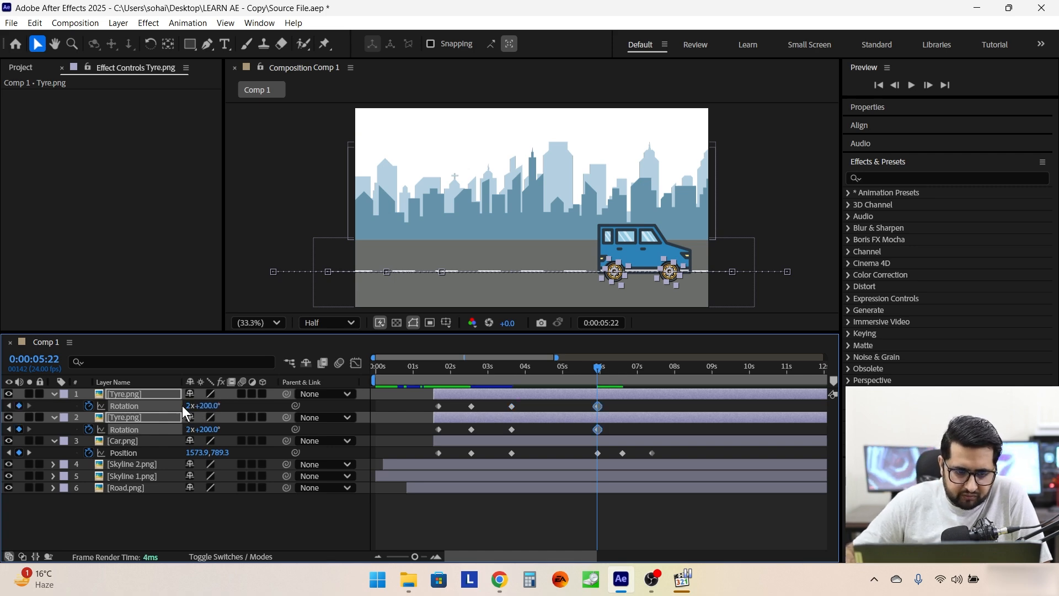
pyautogui.moveTo(486, 370); pyautogui.dragTo(418, 368)
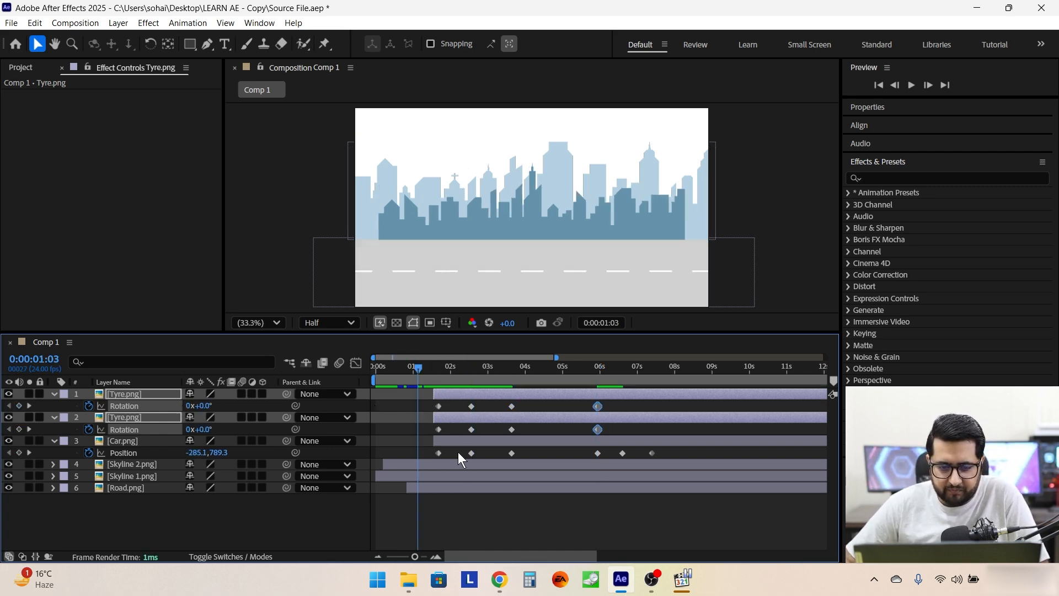
pyautogui.press('space')
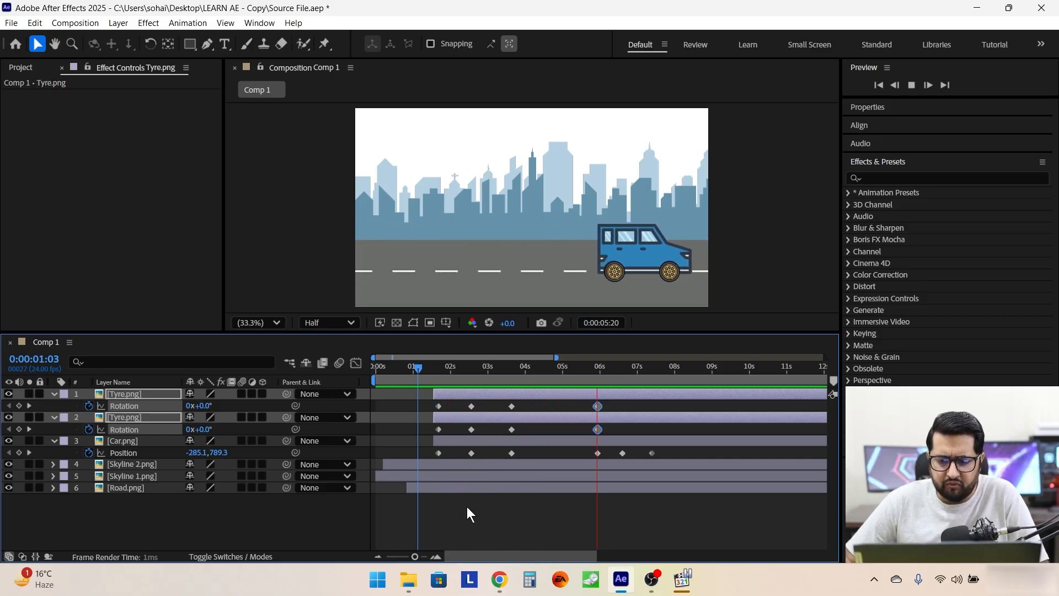
pyautogui.press('space')
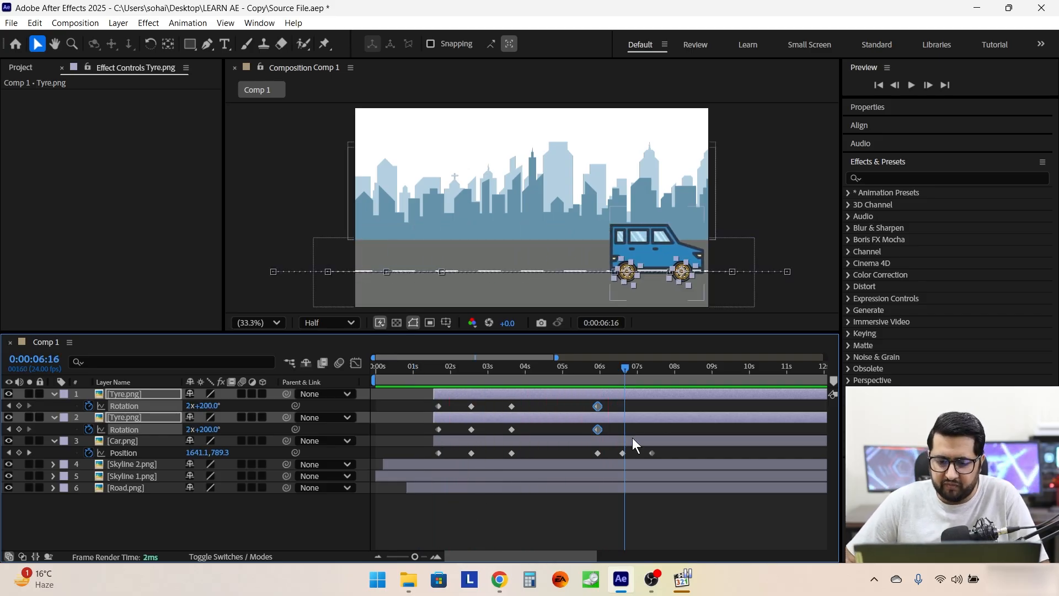
# Copy both tyres' Rotation keyframes from 0:00:05:22 to the car's keyframe at 0:00:06:14 to hold the wheels still
pyautogui.click(610, 404)
pyautogui.moveTo(610, 403); pyautogui.dragTo(592, 432)
pyautogui.press('j')
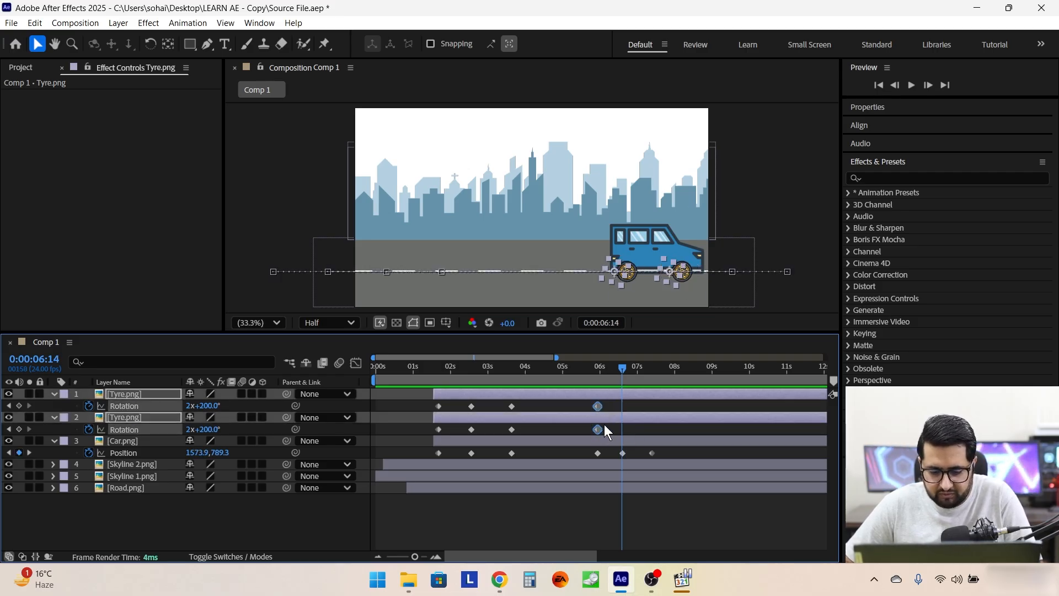
pyautogui.hotkey('ctrl', 'v')
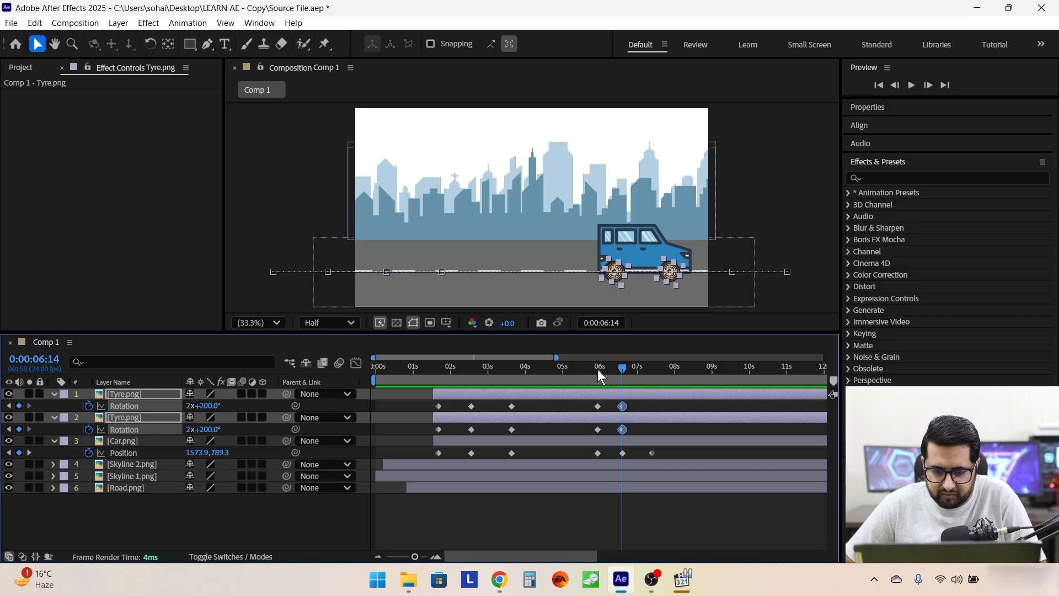
# Set both Tyre.png layers' Rotation to 2x+350° at the car's final Position keyframe, 0:00:07:09
pyautogui.moveTo(599, 372); pyautogui.dragTo(633, 372)
pyautogui.press('k')
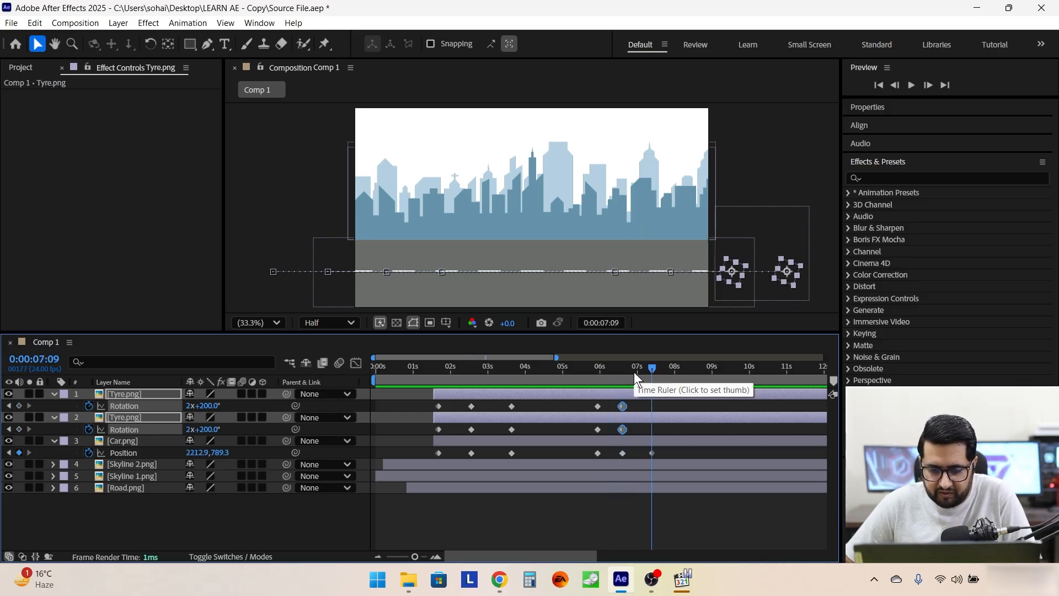
pyautogui.click(202, 407)
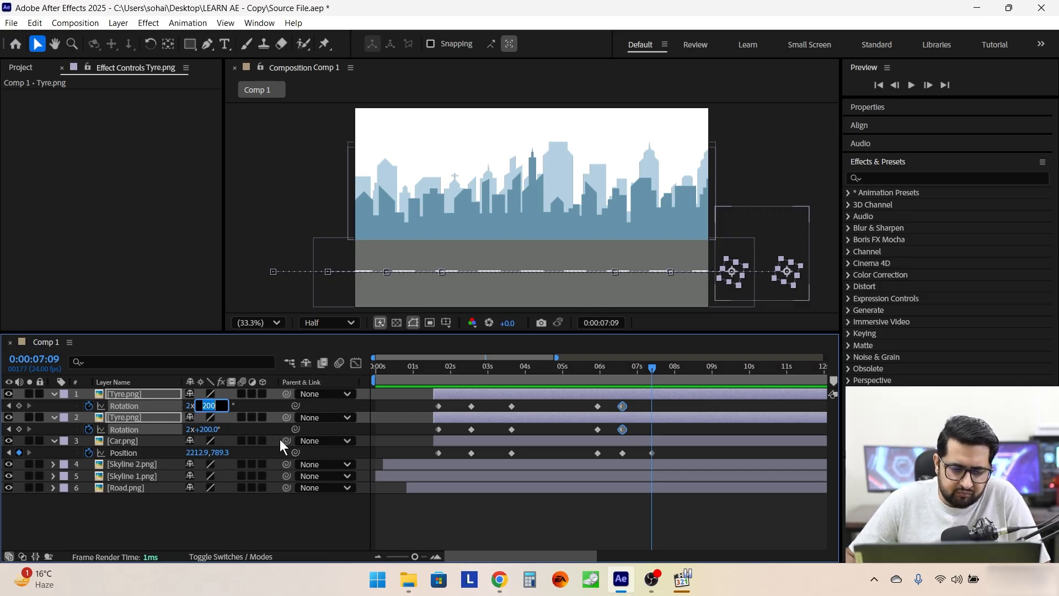
pyautogui.write('350')
pyautogui.press('Return')
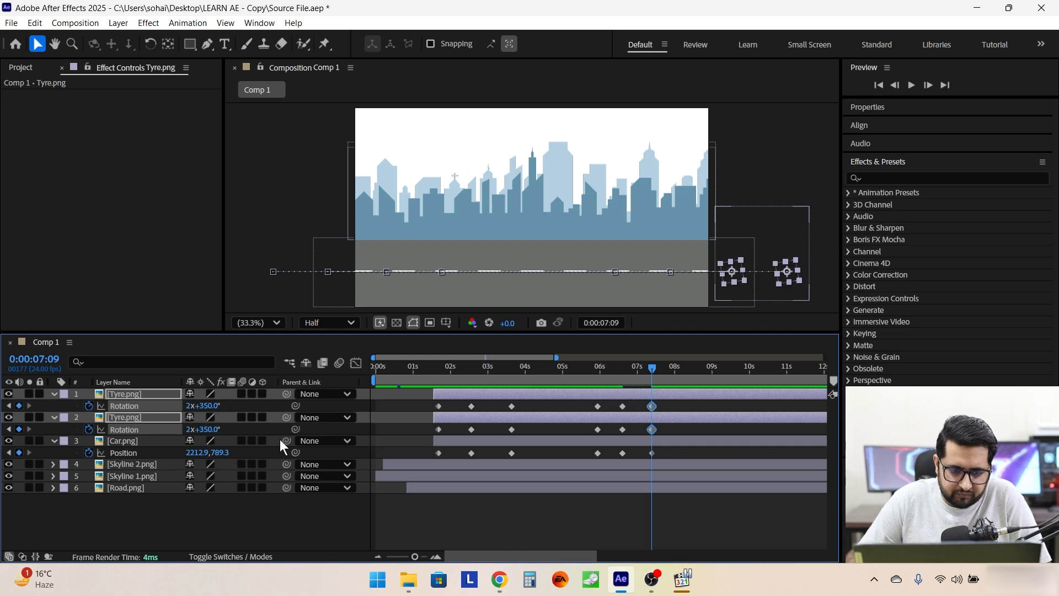
# Play the whole animation from the start in a maximized composition view and restore the layout
pyautogui.press('Home')
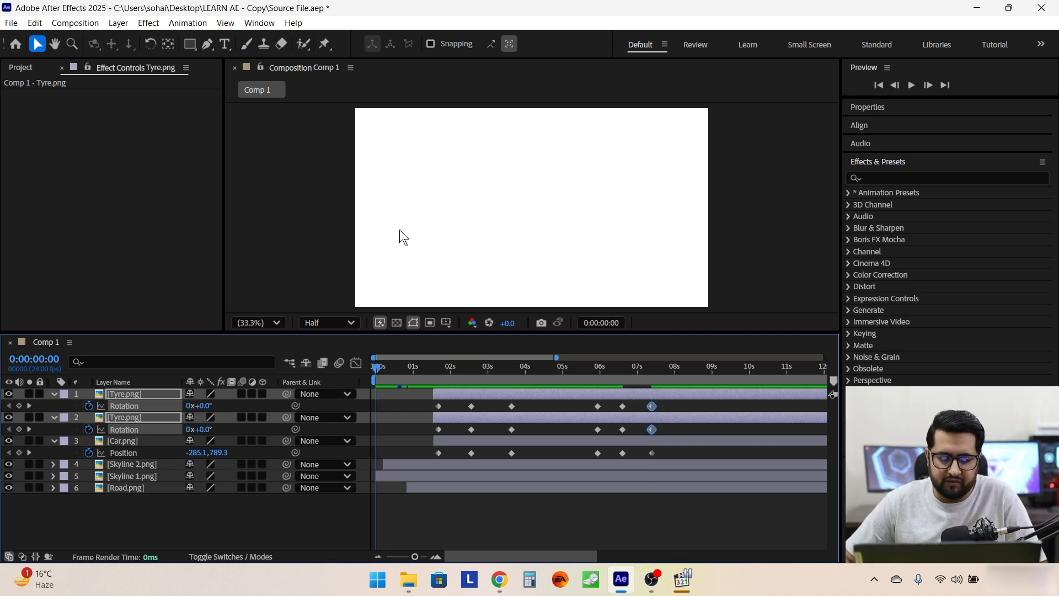
pyautogui.press('`')
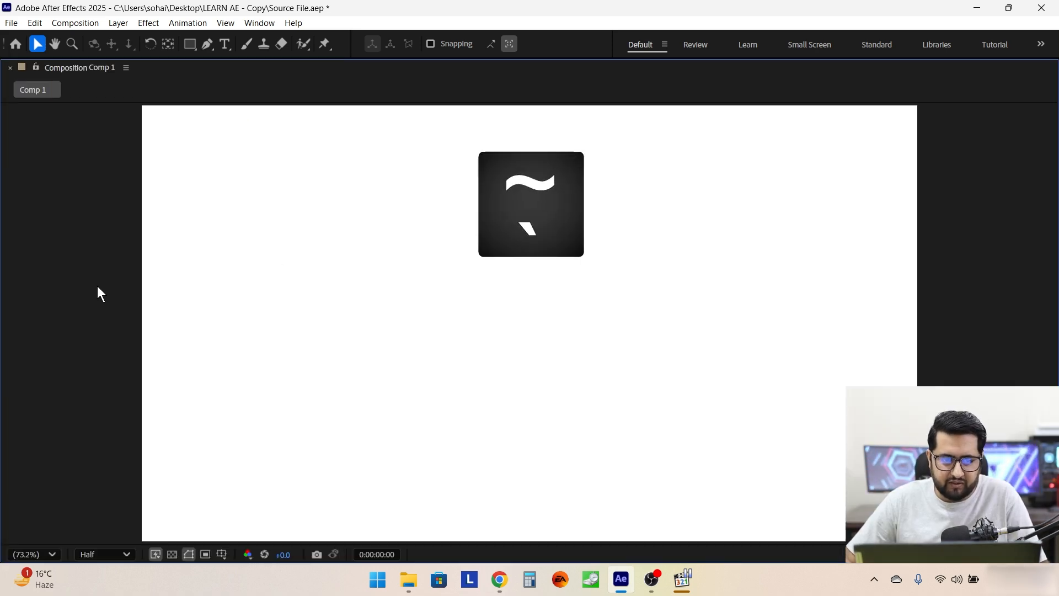
pyautogui.press('space')
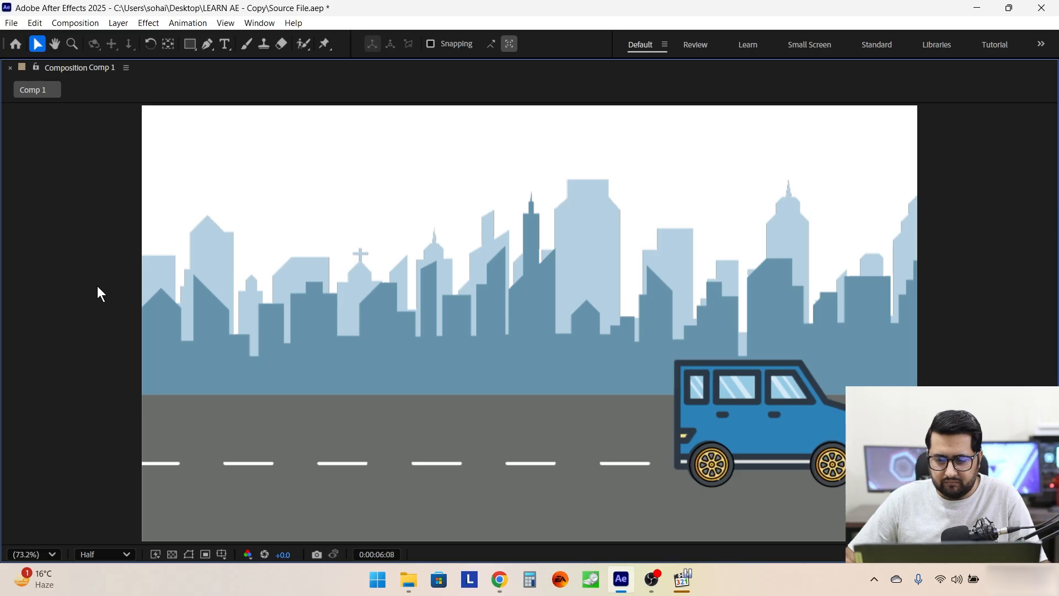
pyautogui.press('space')
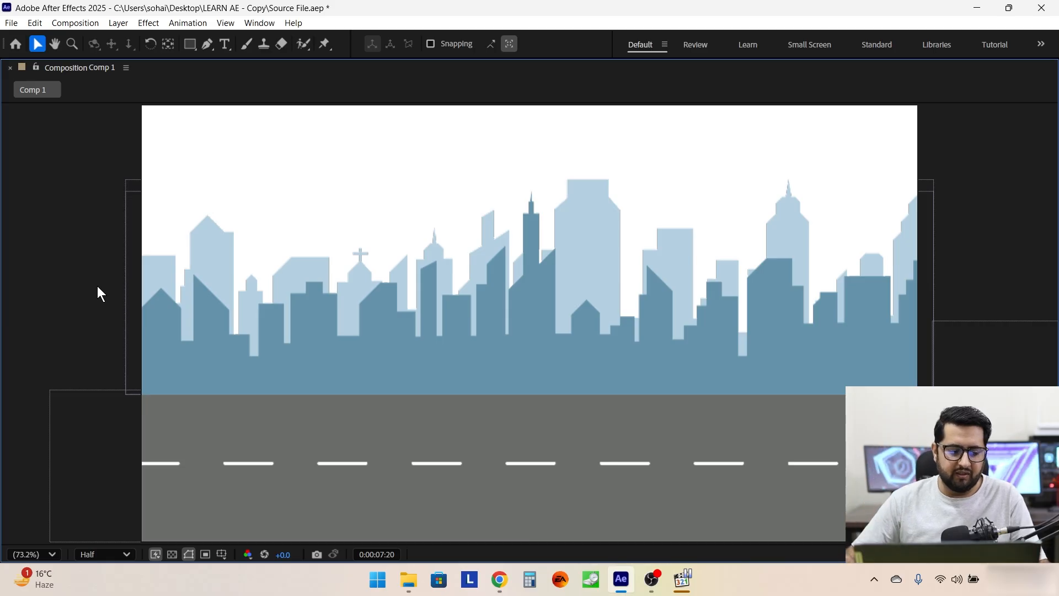
pyautogui.press('`')
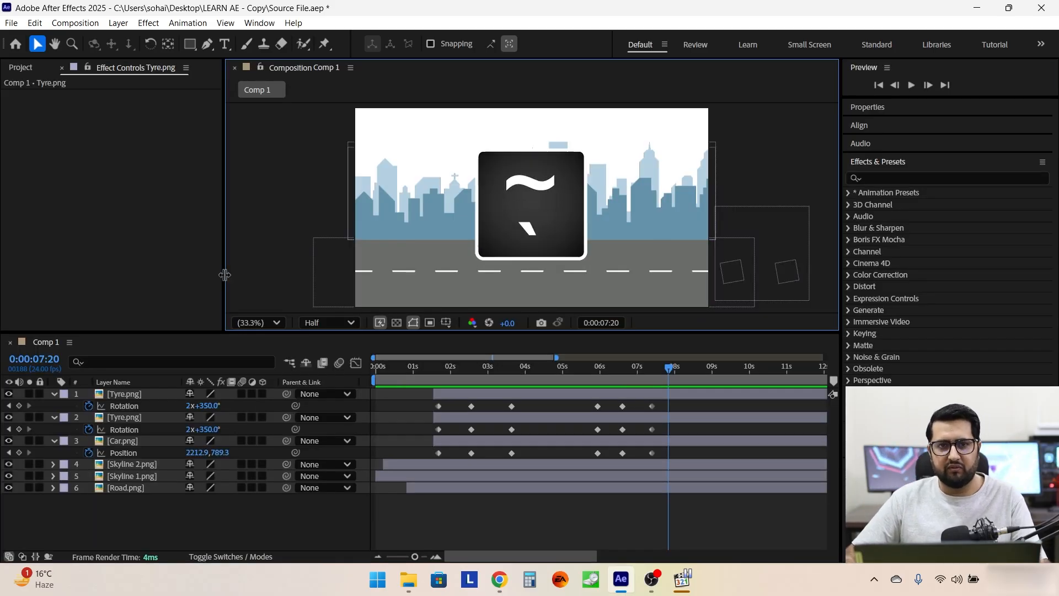
# Pre-compose the two Tyre.png layers and Car.png into a composition named Car, moving all attributes into it
pyautogui.press('u')
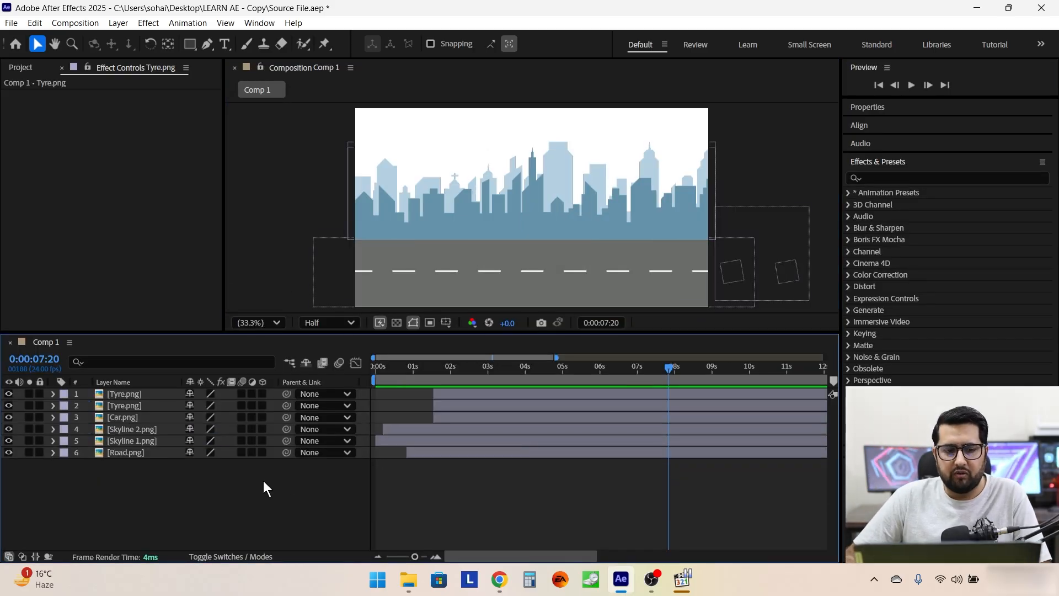
pyautogui.moveTo(484, 364)
pyautogui.mouseDown()
pyautogui.moveTo(468, 369)
pyautogui.moveTo(488, 369)
pyautogui.moveTo(479, 368)
pyautogui.mouseUp()
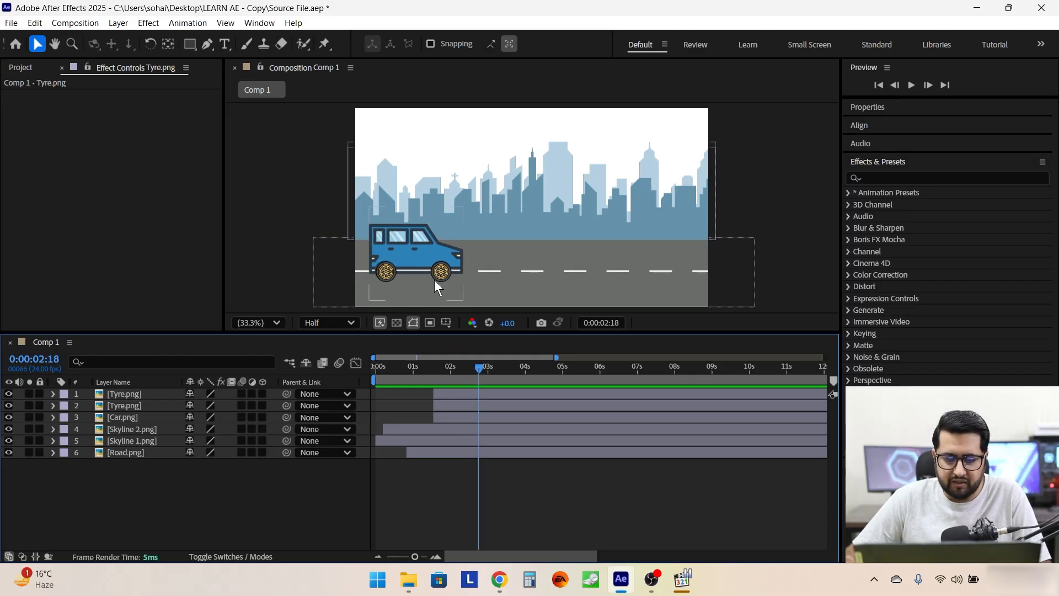
pyautogui.click(133, 394)
pyautogui.keyDown('shift'); pyautogui.click(135, 414); pyautogui.keyUp('shift')
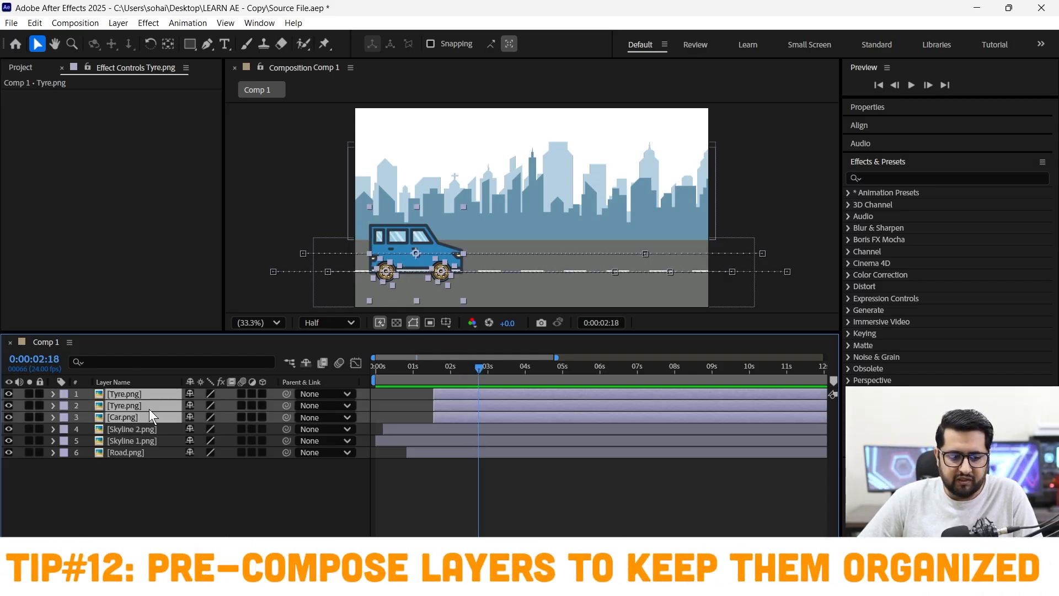
pyautogui.rightClick(149, 408)
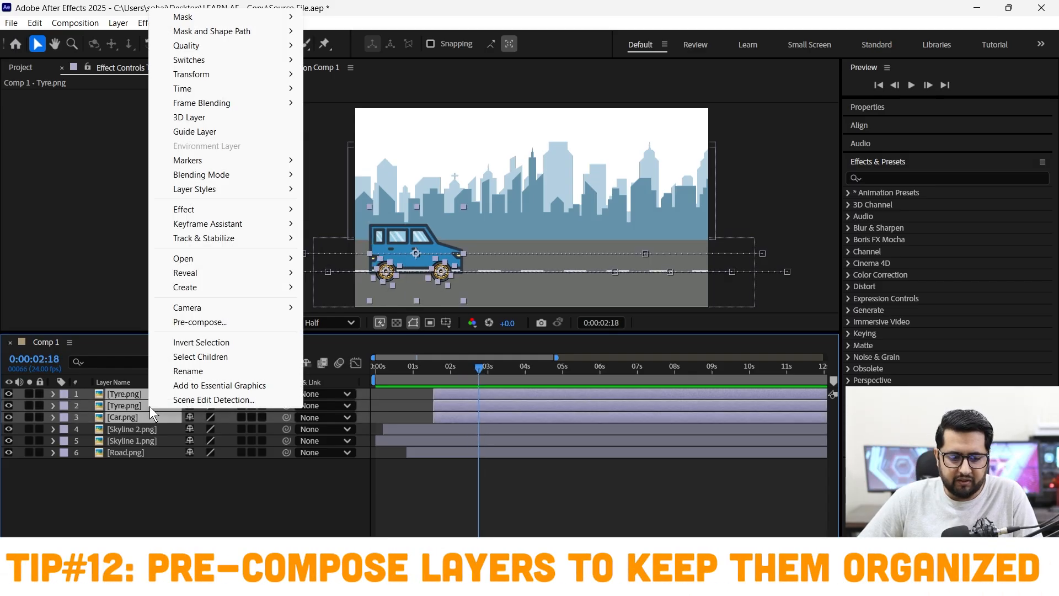
pyautogui.click(209, 323)
pyautogui.write('Ce')
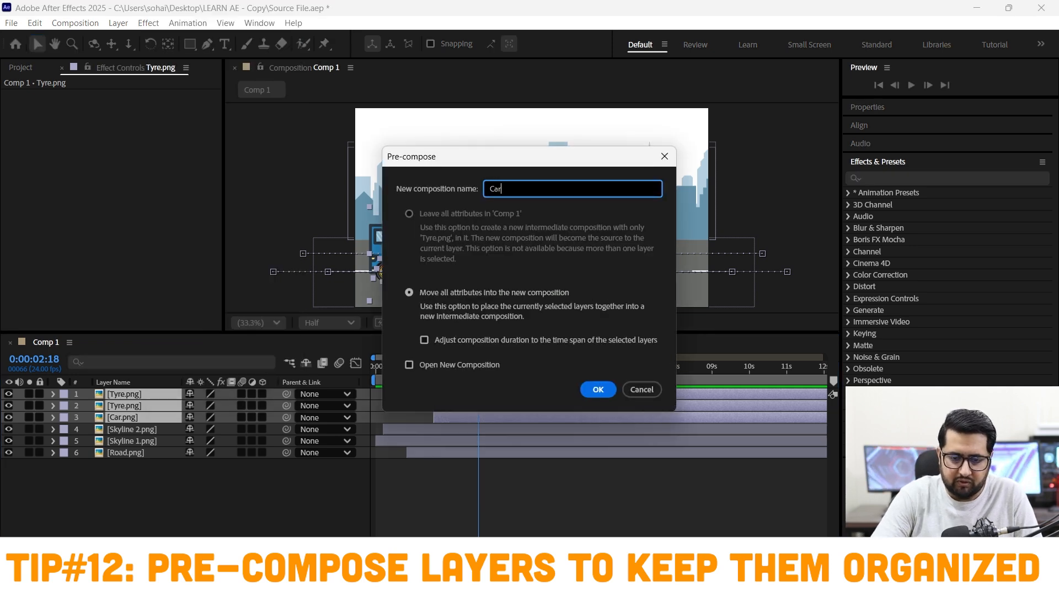
pyautogui.write('r')
pyautogui.click(596, 389)
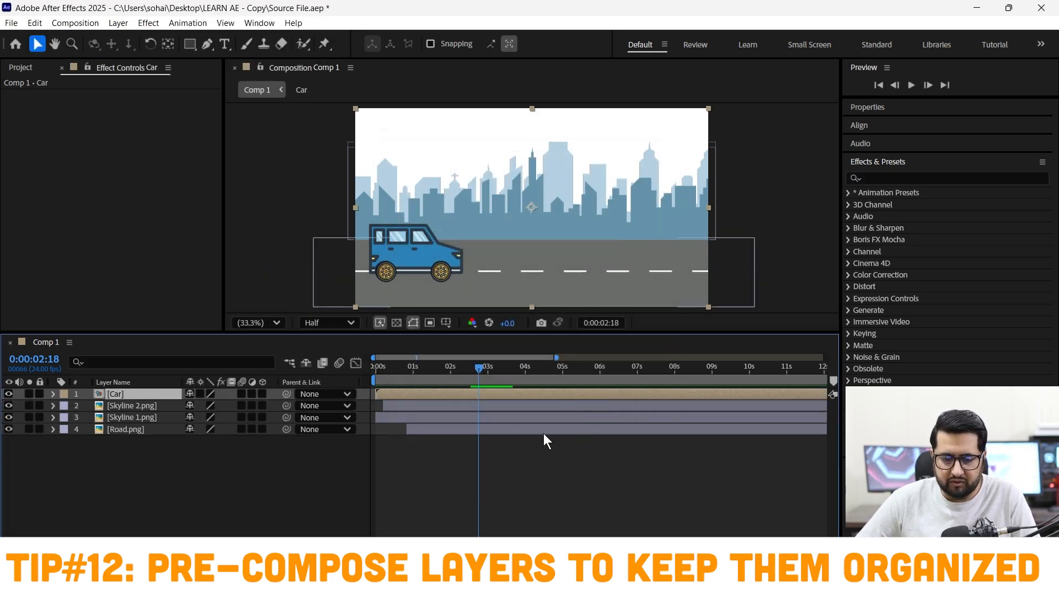
pyautogui.click(545, 440)
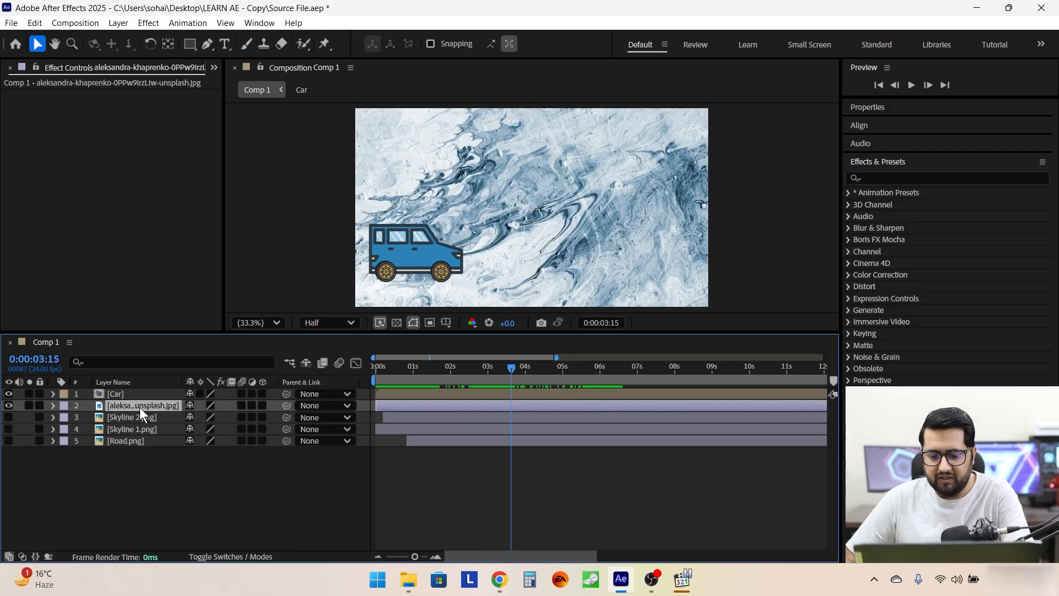
# Delete the marble-textured unsplash image layer beneath the Car layer
pyautogui.press('Delete')
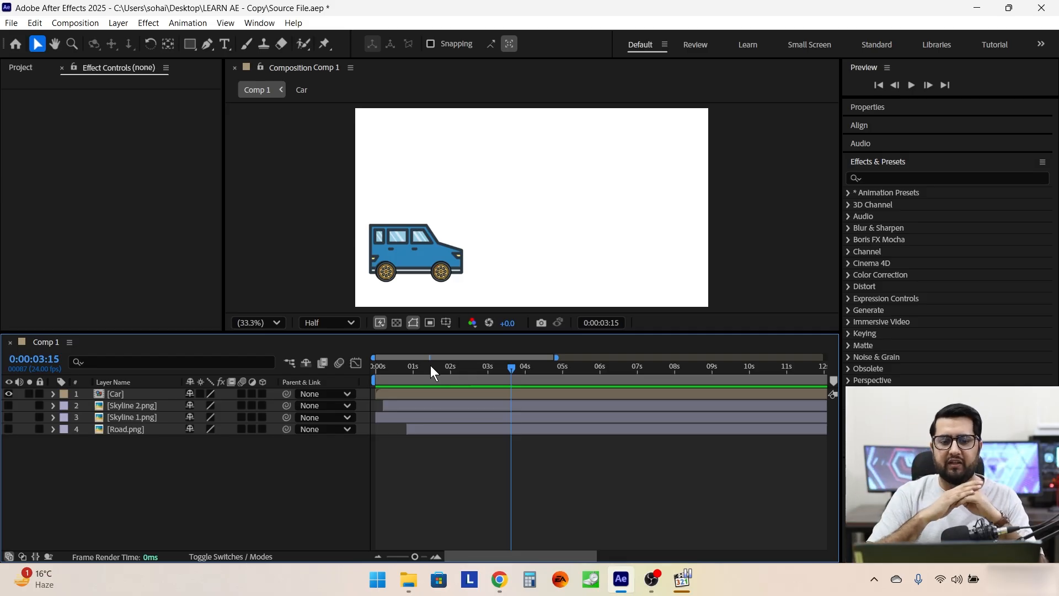
# Open the Car pre-composition, reveal the keyframes of its three layers for inspection, and return to Comp 1
pyautogui.doubleClick(117, 393)
pyautogui.moveTo(452, 373)
pyautogui.mouseDown()
pyautogui.moveTo(414, 373)
pyautogui.moveTo(697, 373)
pyautogui.moveTo(471, 371)
pyautogui.mouseUp()
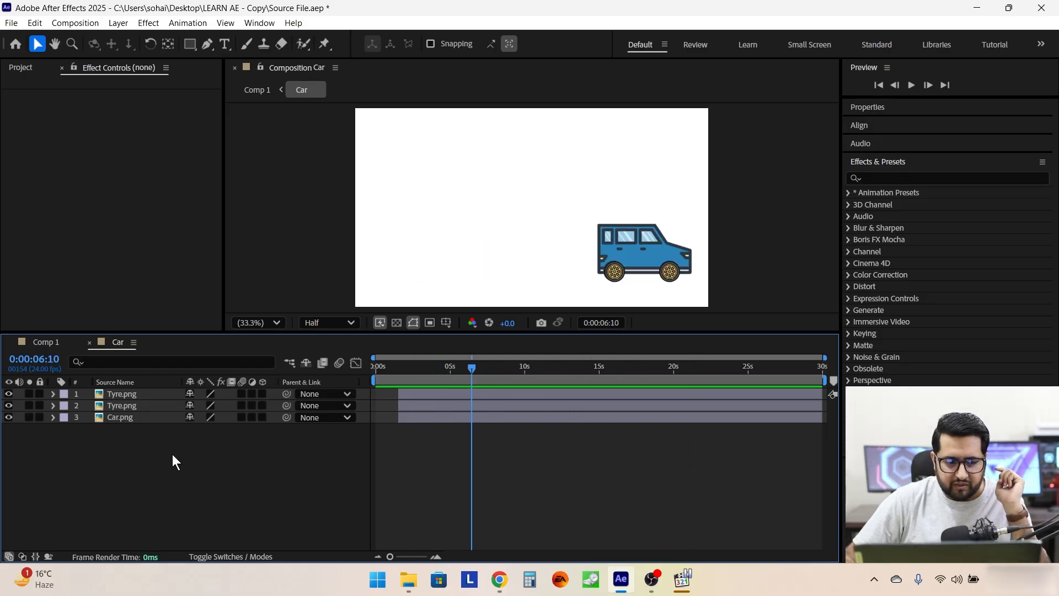
pyautogui.moveTo(172, 455); pyautogui.dragTo(133, 393)
pyautogui.press('u')
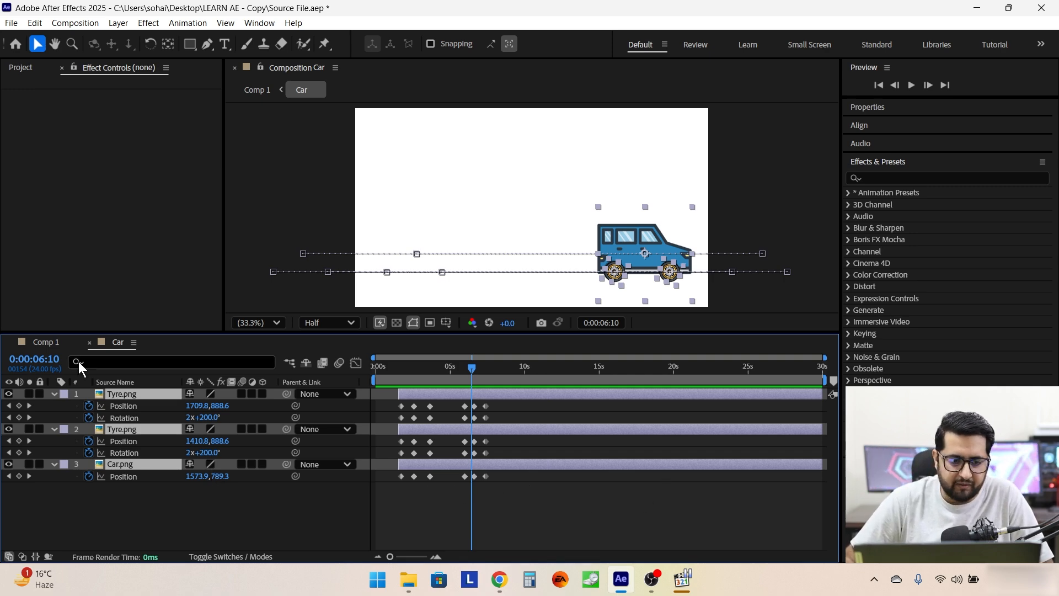
pyautogui.click(49, 343)
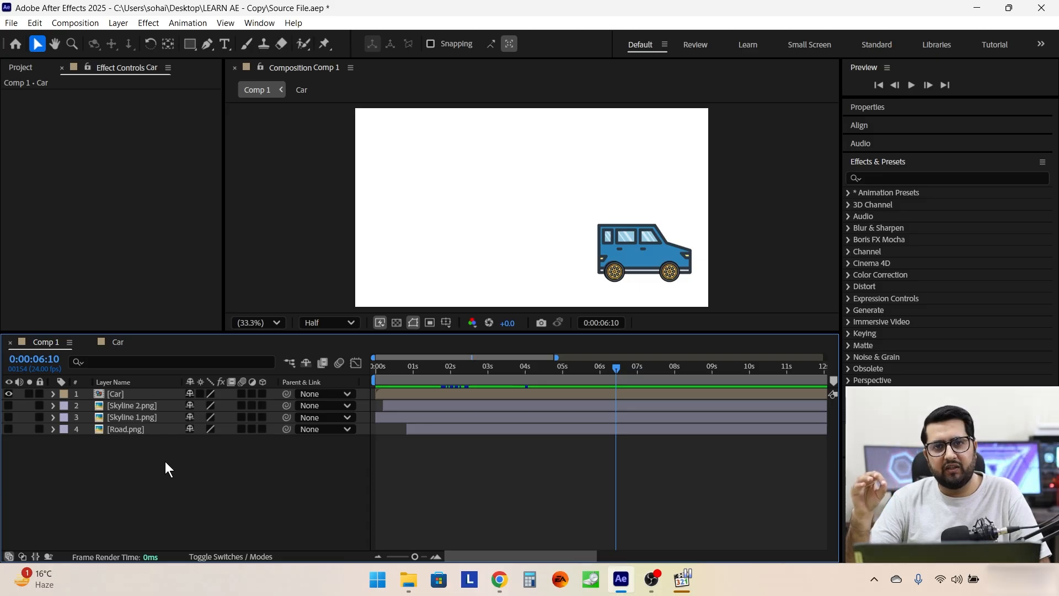
# Add a text layer reading "Car in the city" in the sky above the skylines at 0:00:01:12
pyautogui.click(432, 373)
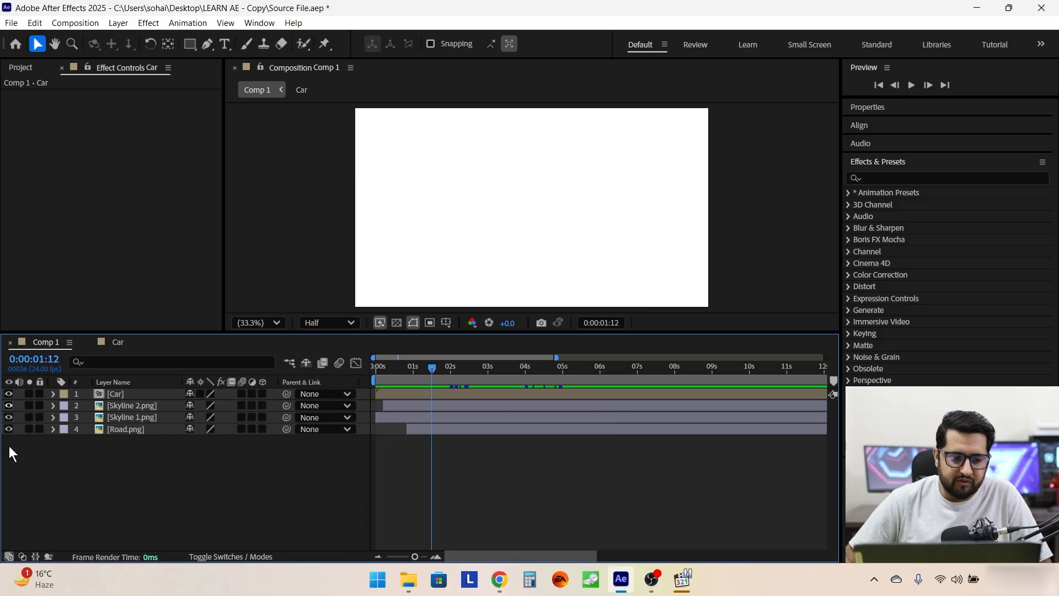
pyautogui.click(226, 44)
pyautogui.click(416, 141)
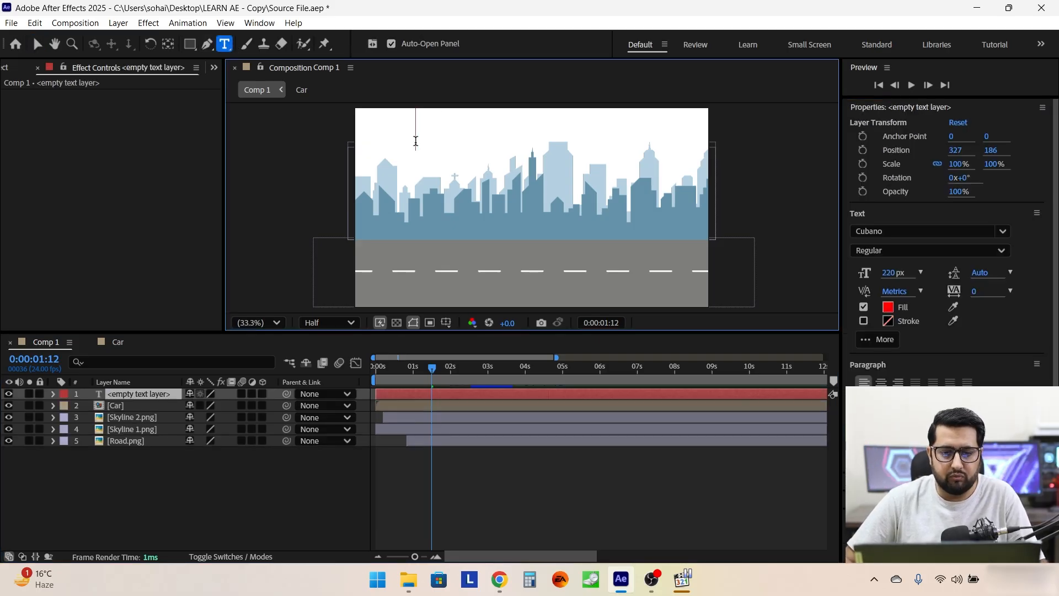
pyautogui.write('Car i')
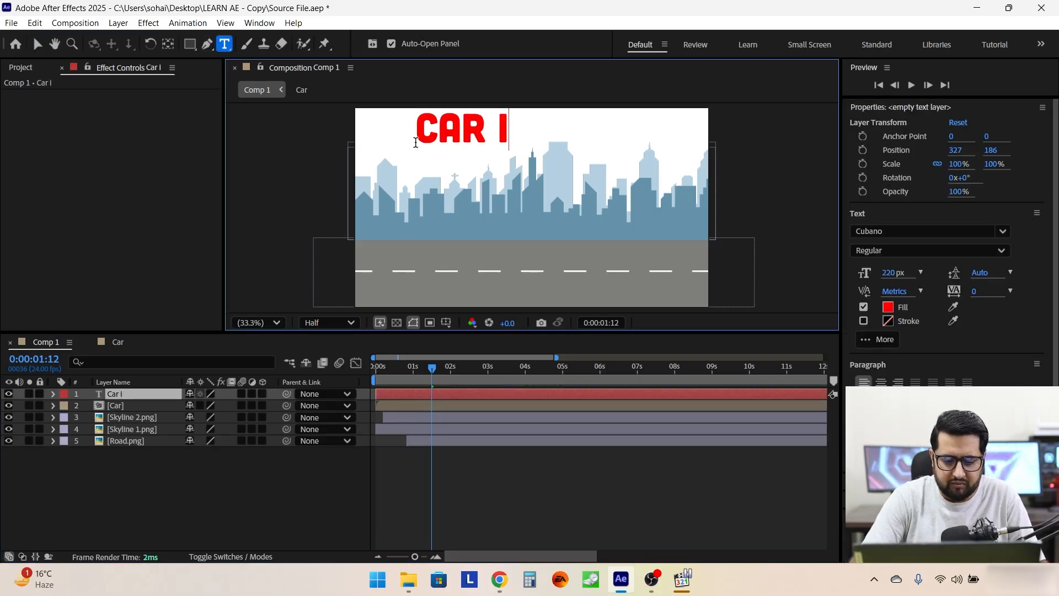
pyautogui.write('n the city')
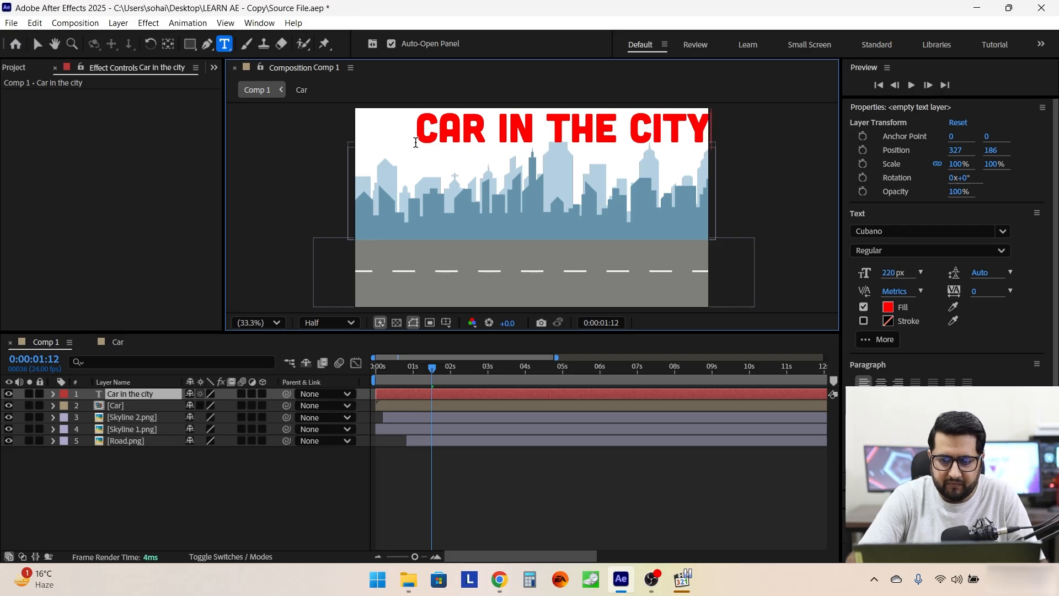
# Center the title text's anchor point within the layer and align the text horizontally to the composition's center
pyautogui.click(125, 393)
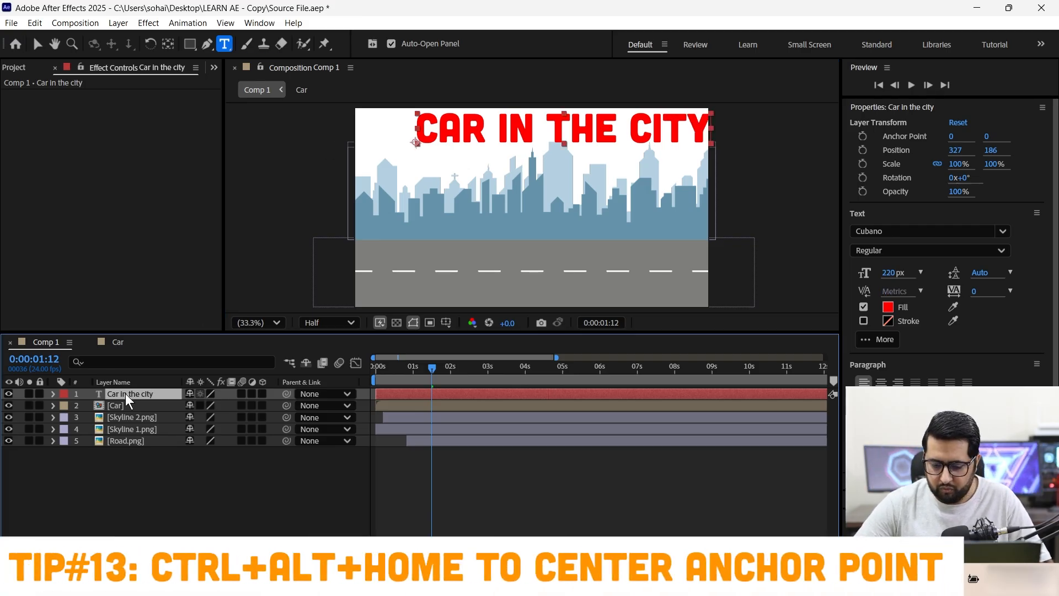
pyautogui.hotkey('ctrl', 'alt', 'Home')
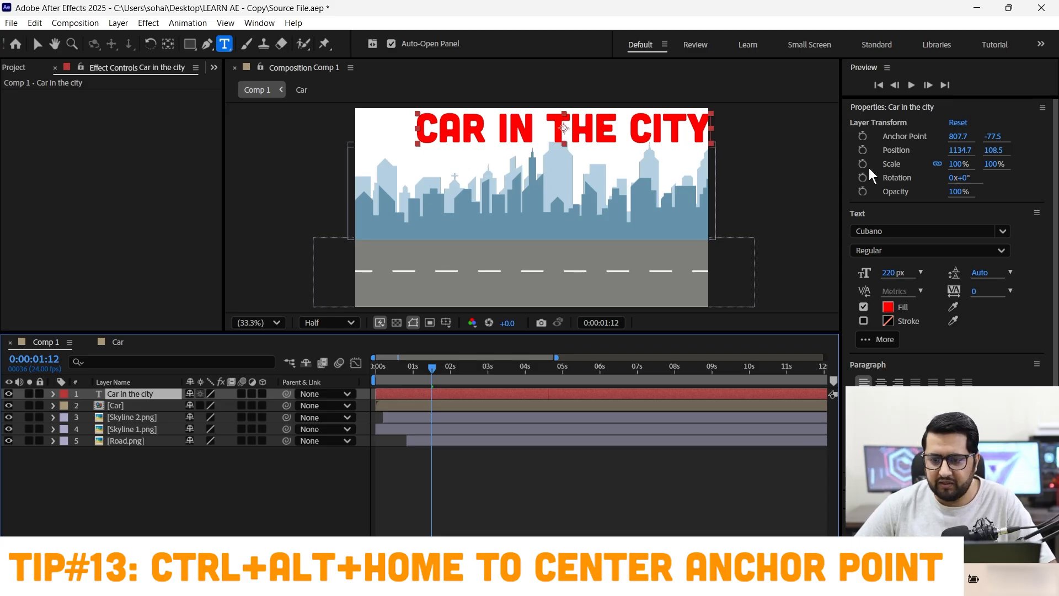
pyautogui.click(896, 110)
pyautogui.click(867, 127)
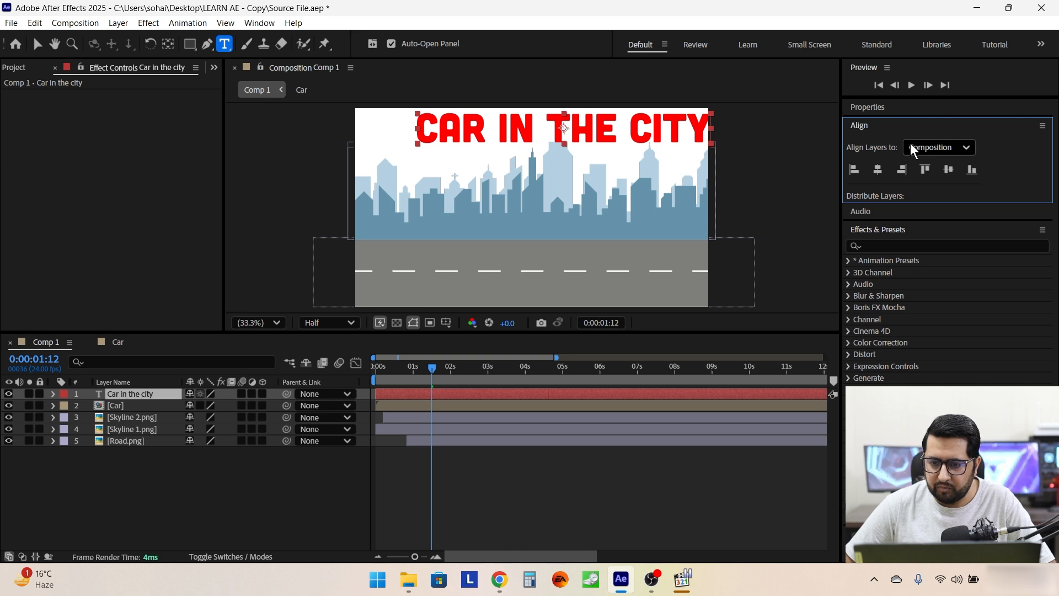
pyautogui.click(878, 170)
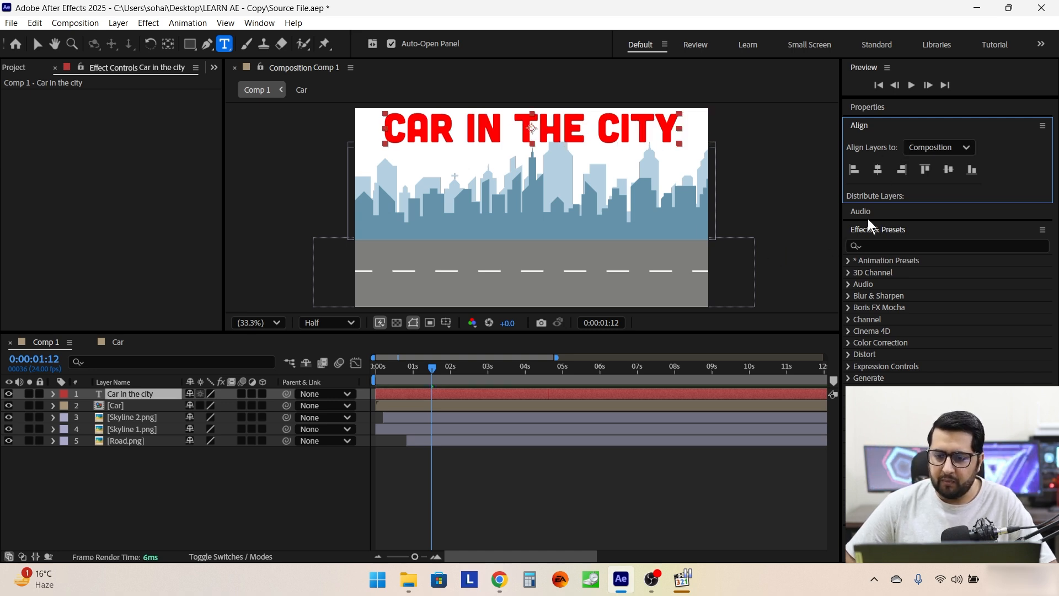
pyautogui.click(865, 128)
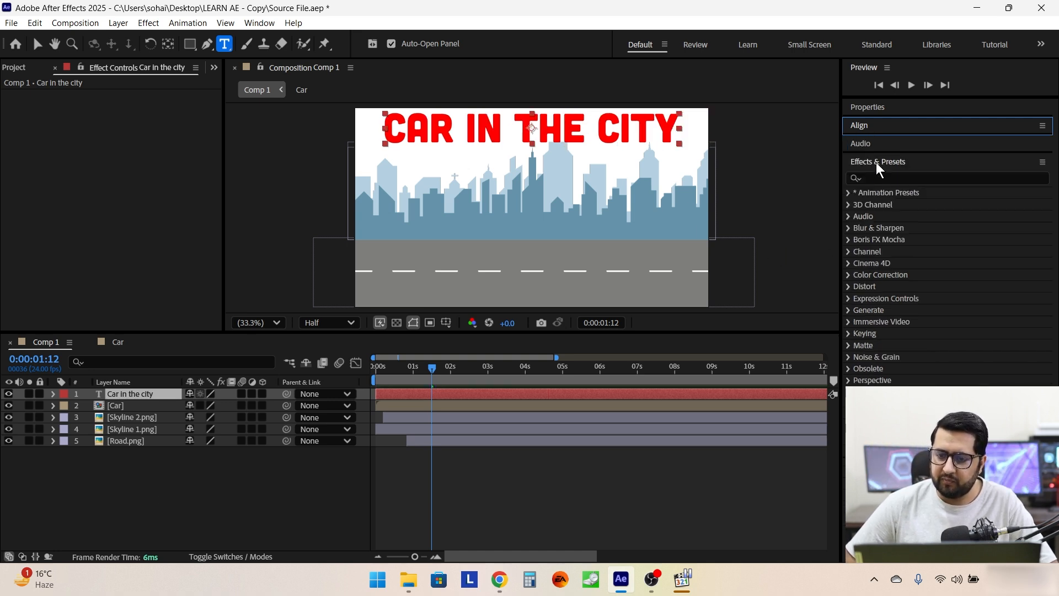
# Apply the Fade Up Words text animation preset to the "Car in the city" title
pyautogui.click(849, 194)
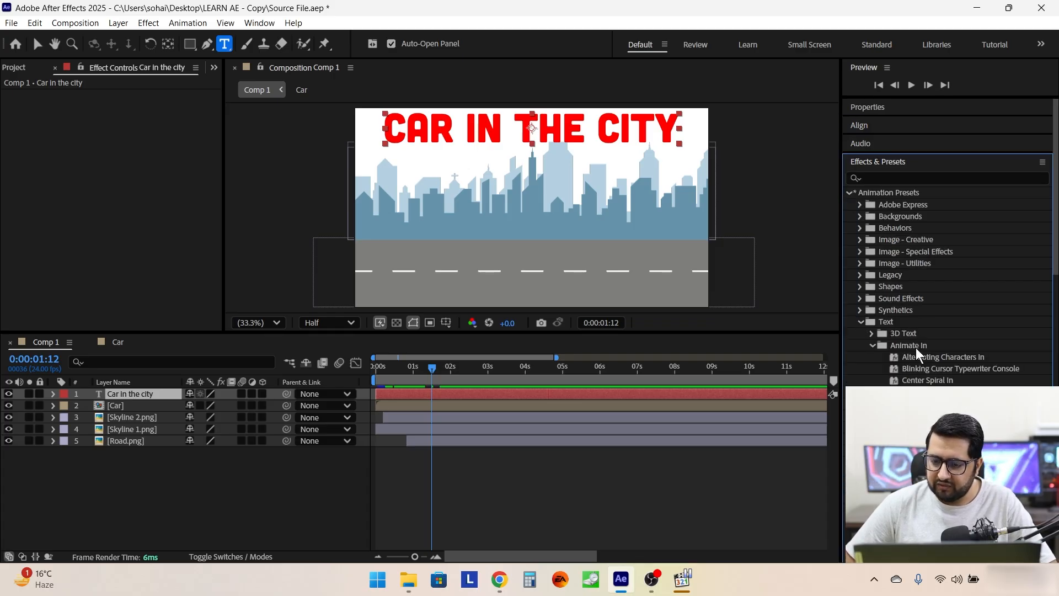
pyautogui.scroll(-5, 921, 356)
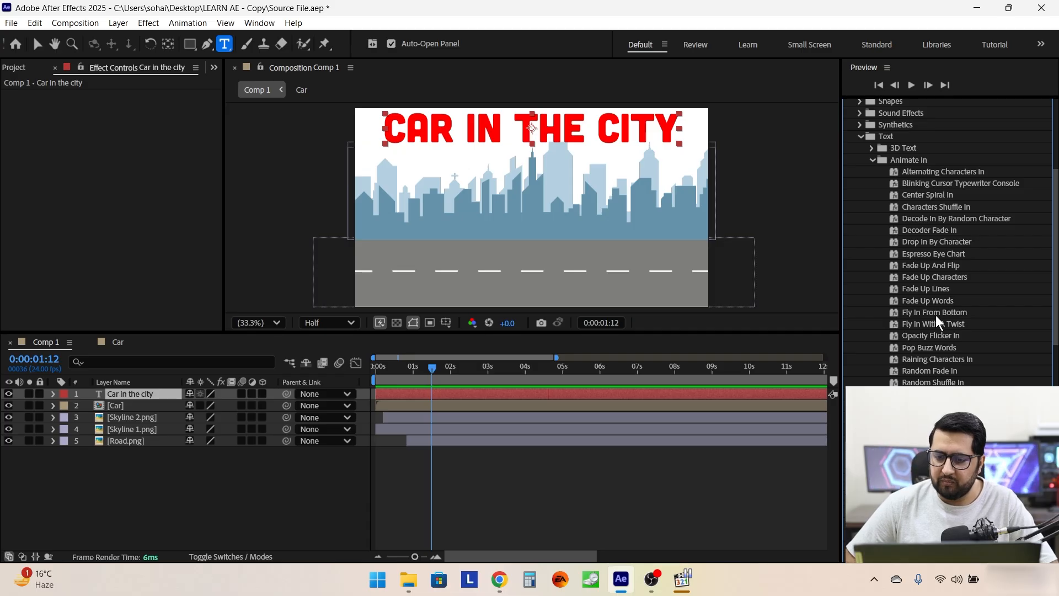
pyautogui.moveTo(932, 300); pyautogui.dragTo(529, 128)
pyautogui.press('v')
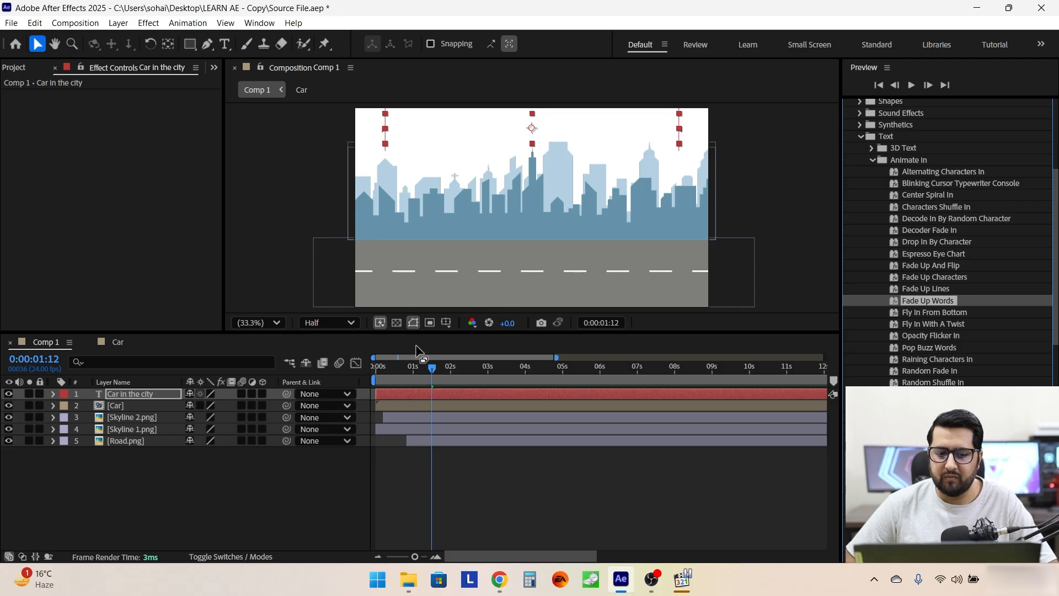
# Retime the title's Range Selector Start keyframes to 0:00:03:15 and 0:00:05:22 and preview the text animation
pyautogui.click(157, 392)
pyautogui.press('u')
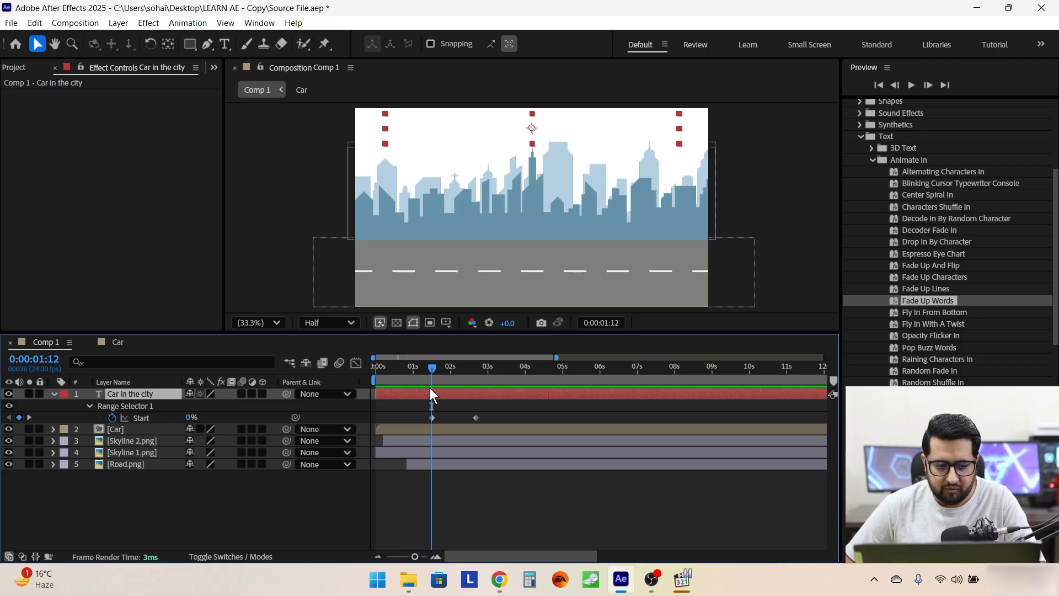
pyautogui.moveTo(433, 369); pyautogui.dragTo(476, 376)
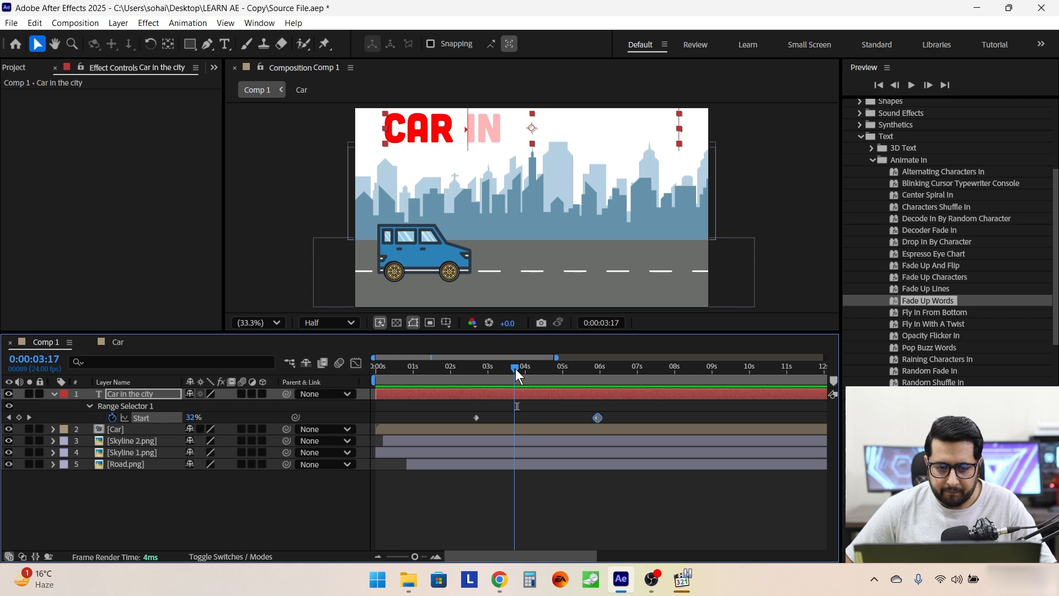
pyautogui.moveTo(516, 369); pyautogui.dragTo(512, 370)
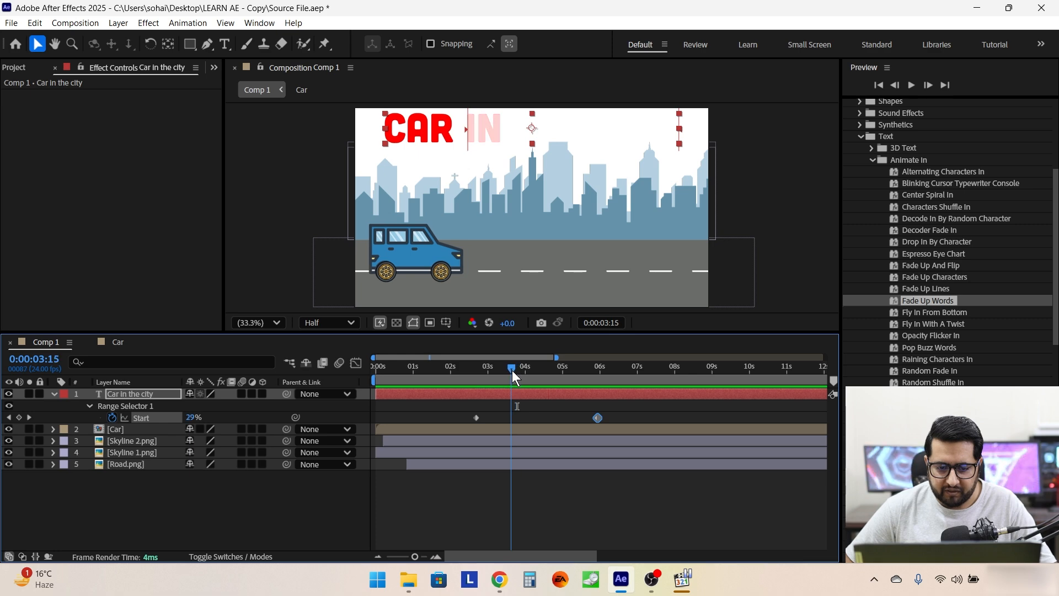
pyautogui.moveTo(478, 416); pyautogui.dragTo(511, 413)
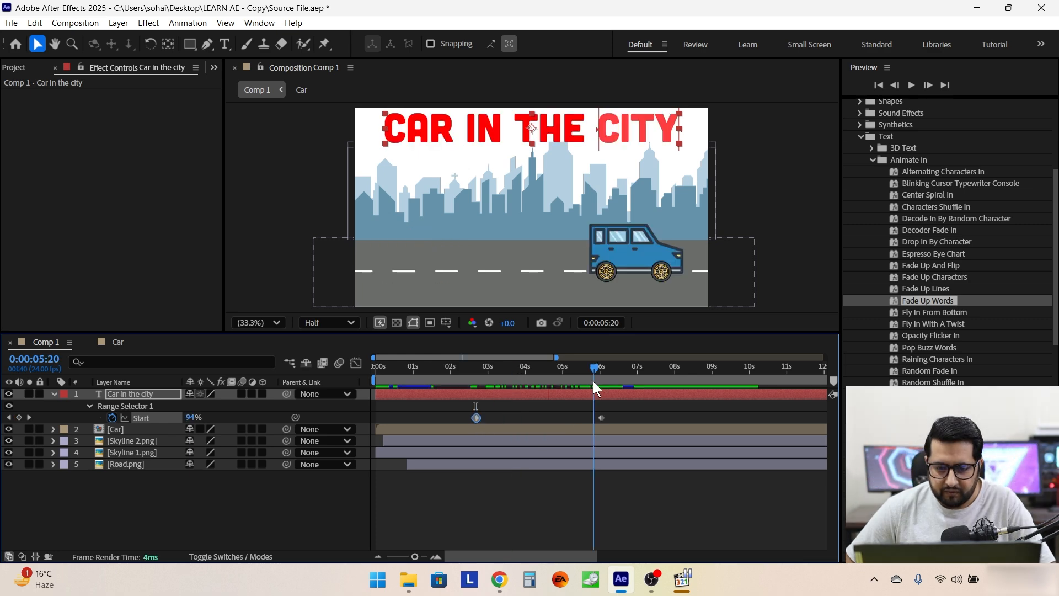
pyautogui.moveTo(594, 382); pyautogui.dragTo(597, 381)
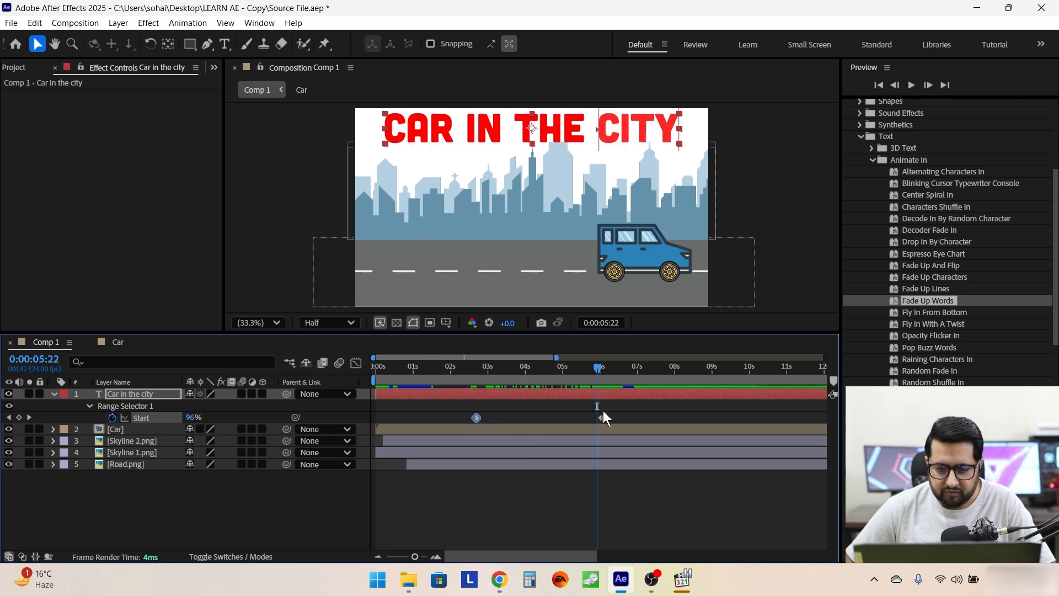
pyautogui.moveTo(601, 417); pyautogui.dragTo(598, 416)
pyautogui.moveTo(474, 378)
pyautogui.mouseDown()
pyautogui.moveTo(436, 369)
pyautogui.moveTo(460, 379)
pyautogui.mouseUp()
pyautogui.press('space')
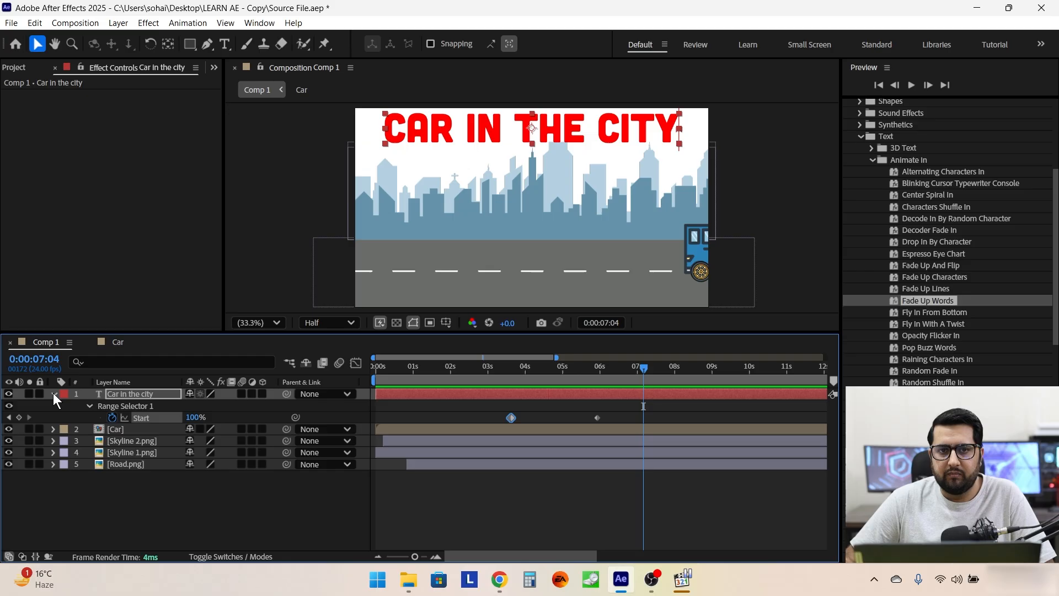
# Trim the start of the "Car in the city" layer to 0:00:03:12, just before its first Start keyframe
pyautogui.click(53, 393)
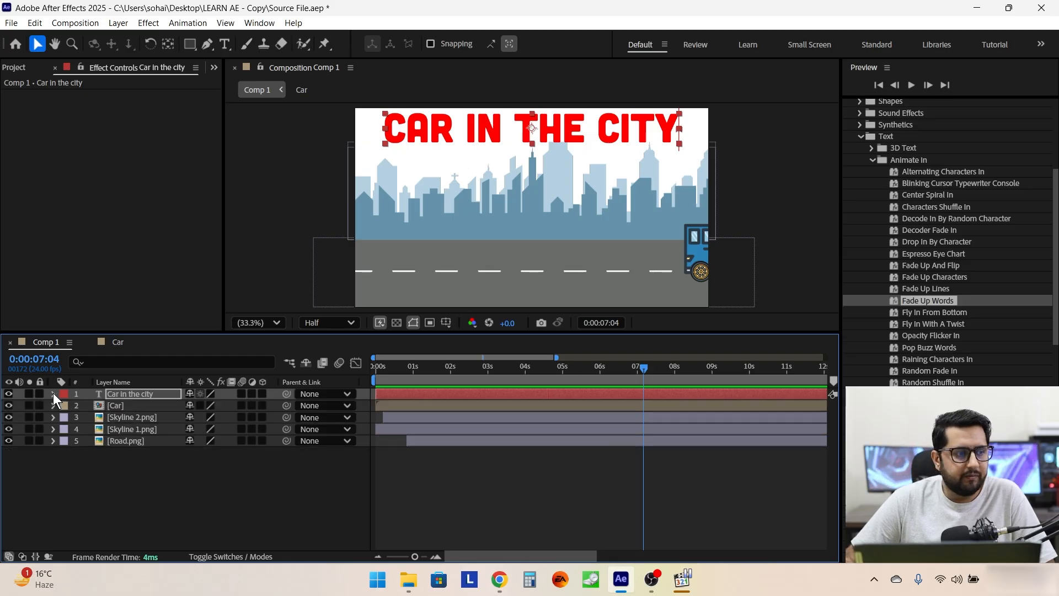
pyautogui.press('u')
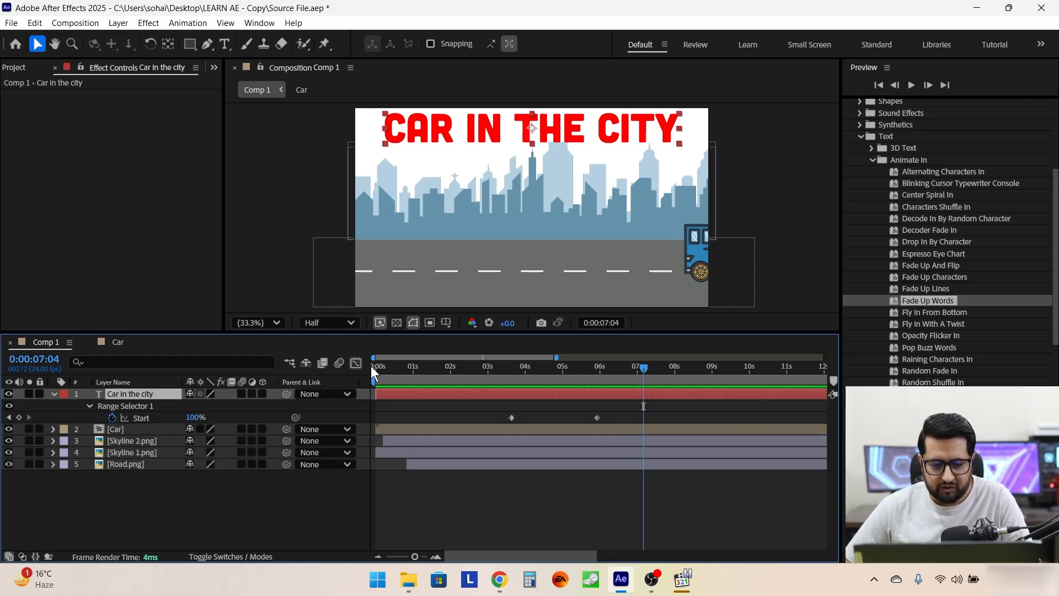
pyautogui.click(507, 366)
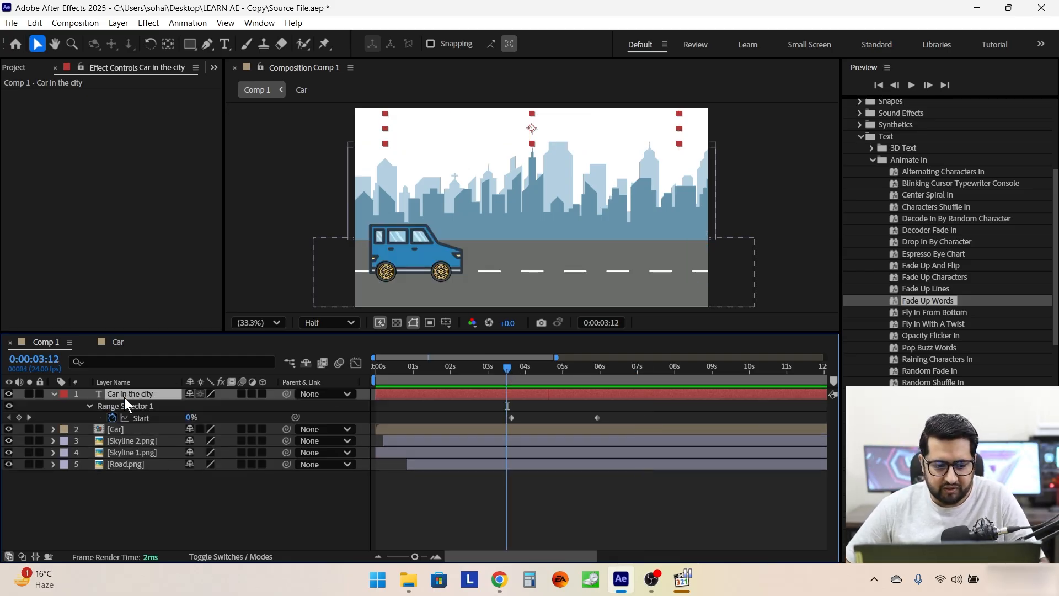
pyautogui.hotkey('alt', '[')
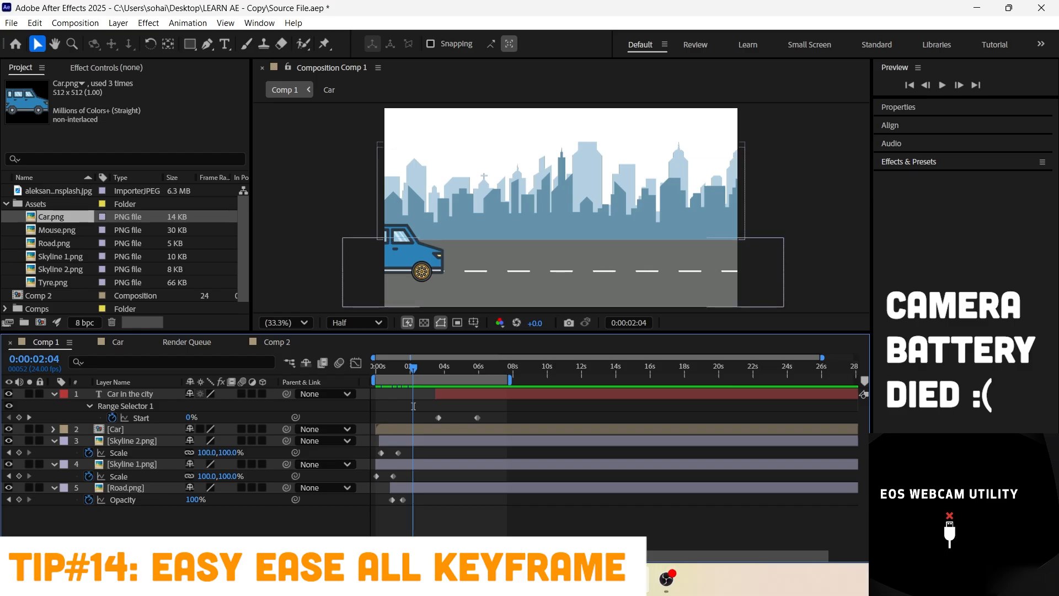
# Apply Easy Ease to the road's Opacity, both skylines' Scale and the title's Start keyframes
pyautogui.click(122, 500)
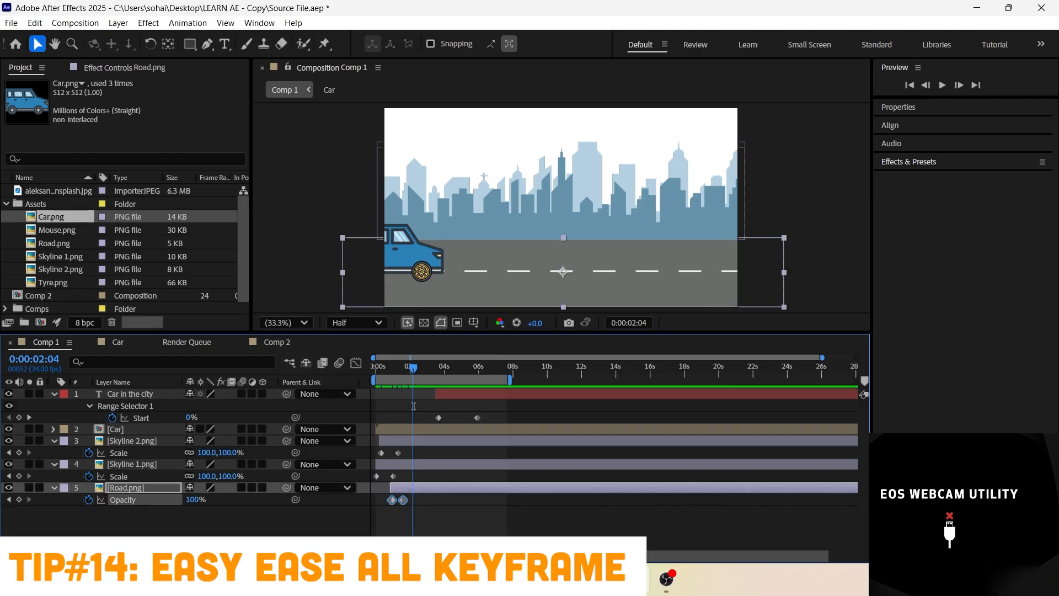
pyautogui.press('F9')
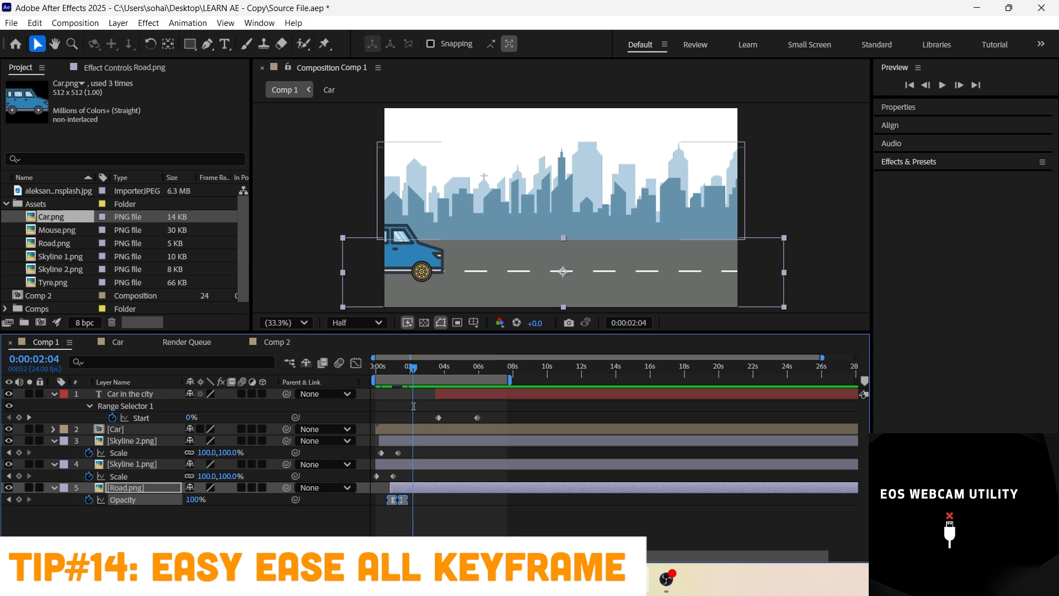
pyautogui.click(119, 477)
pyautogui.press('F9')
pyautogui.click(118, 453)
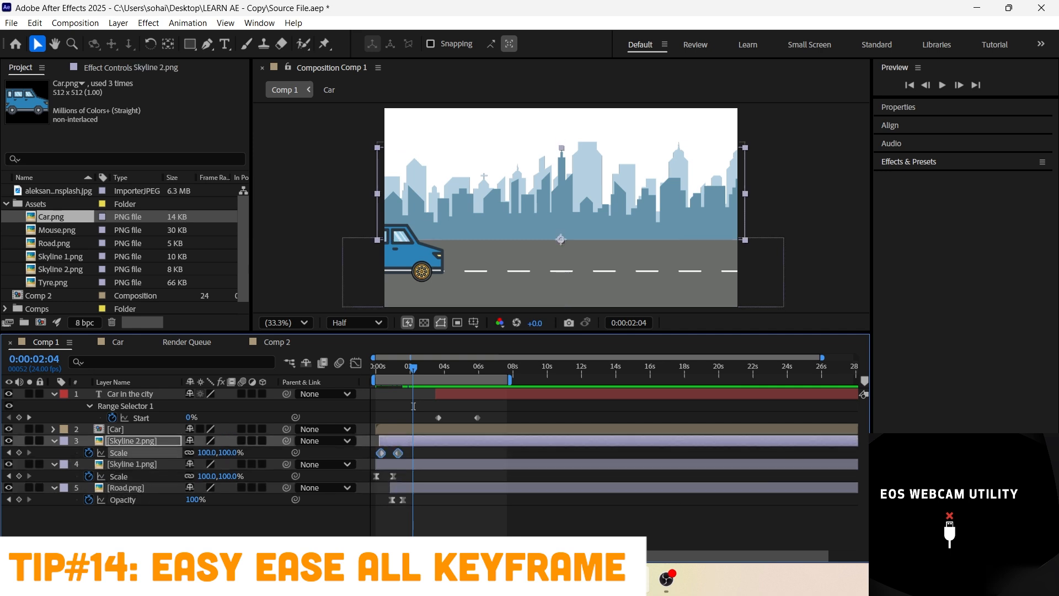
pyautogui.press('F9')
pyautogui.click(142, 419)
pyautogui.press('F9')
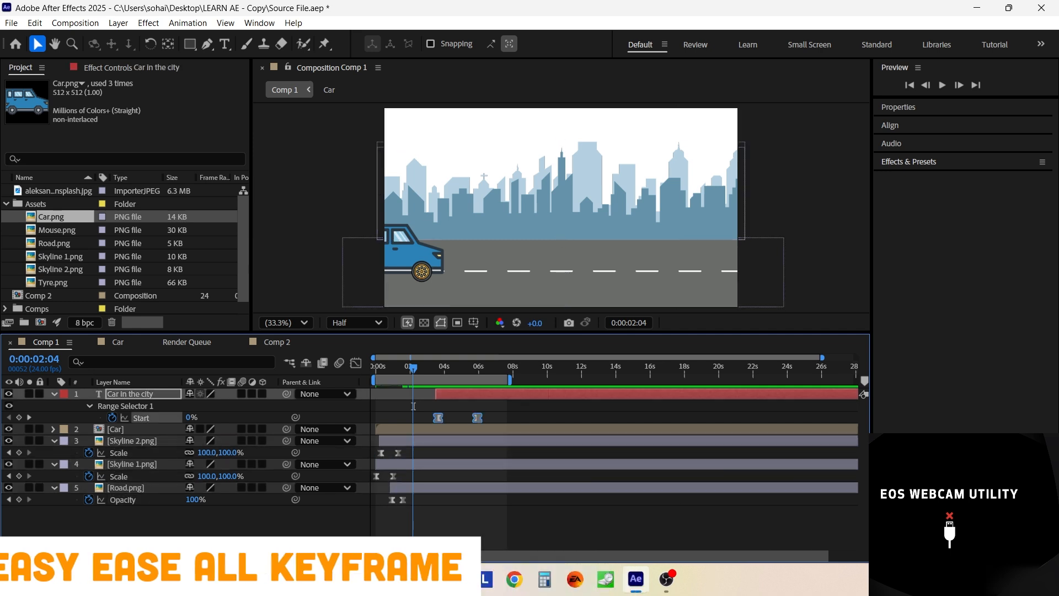
# Open the Car pre-composition and apply Easy Ease to all Position and Rotation keyframes of the tyres and car
pyautogui.doubleClick(116, 429)
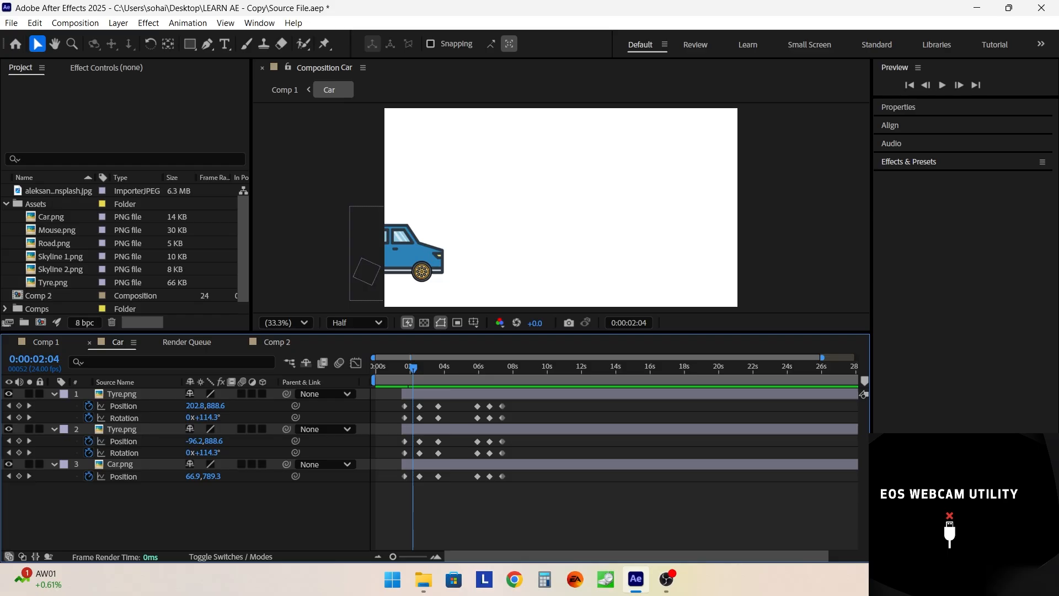
pyautogui.moveTo(548, 502); pyautogui.dragTo(398, 397)
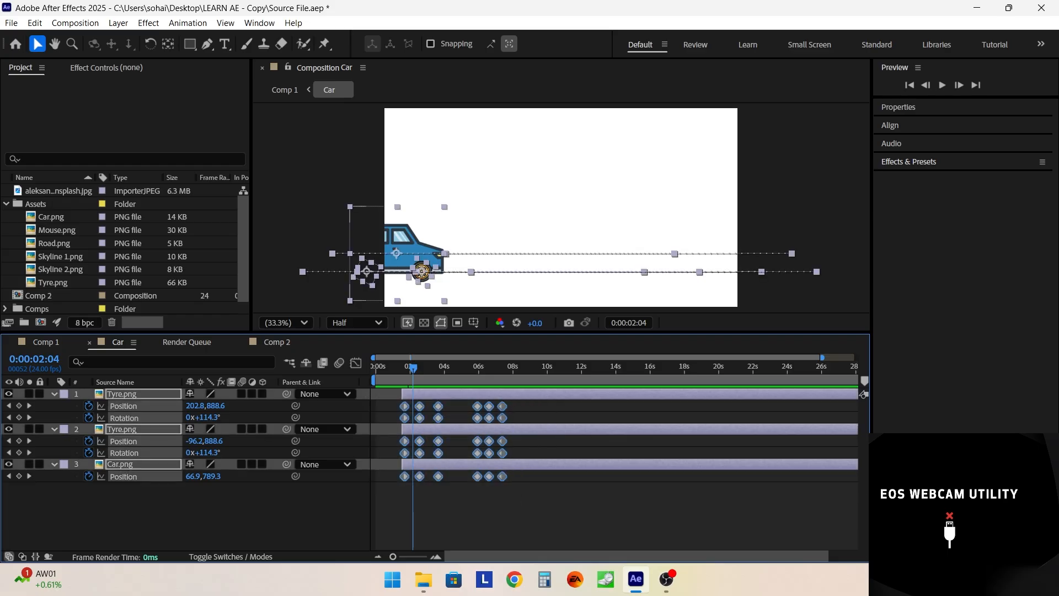
pyautogui.press('F9')
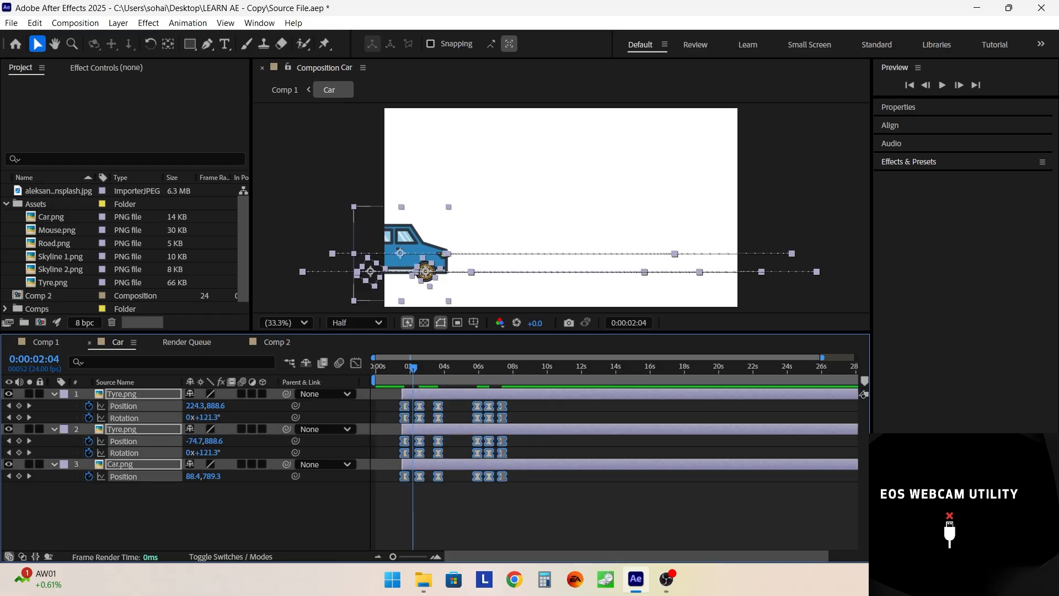
pyautogui.moveTo(413, 368); pyautogui.dragTo(402, 368)
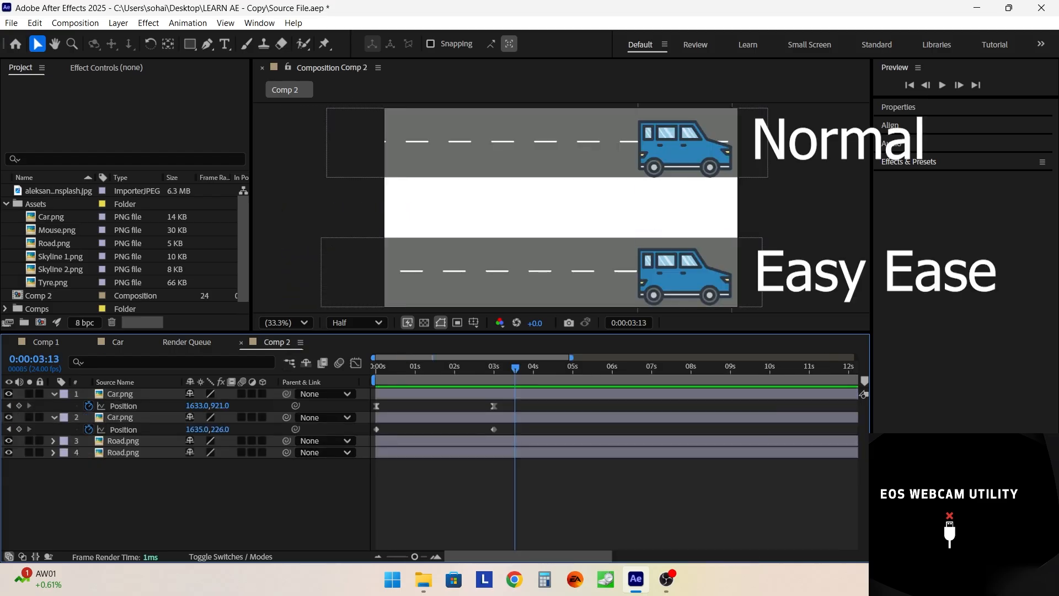
# Compare the motion of the two cars in Comp 2 between their position keyframes at 0:00:00:00 and 0:00:03:00
pyautogui.press('Home')
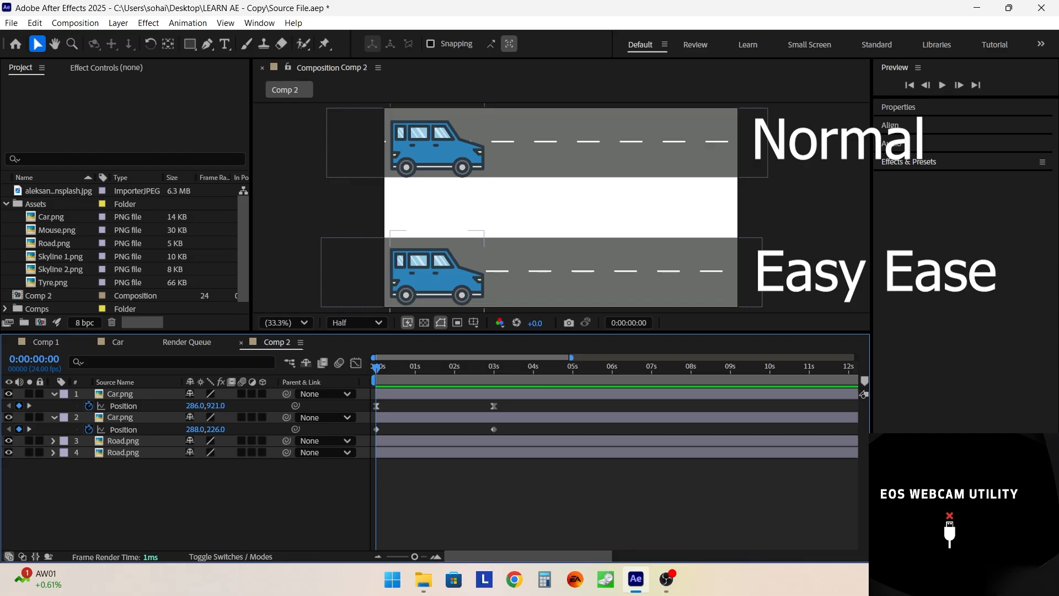
pyautogui.press('k')
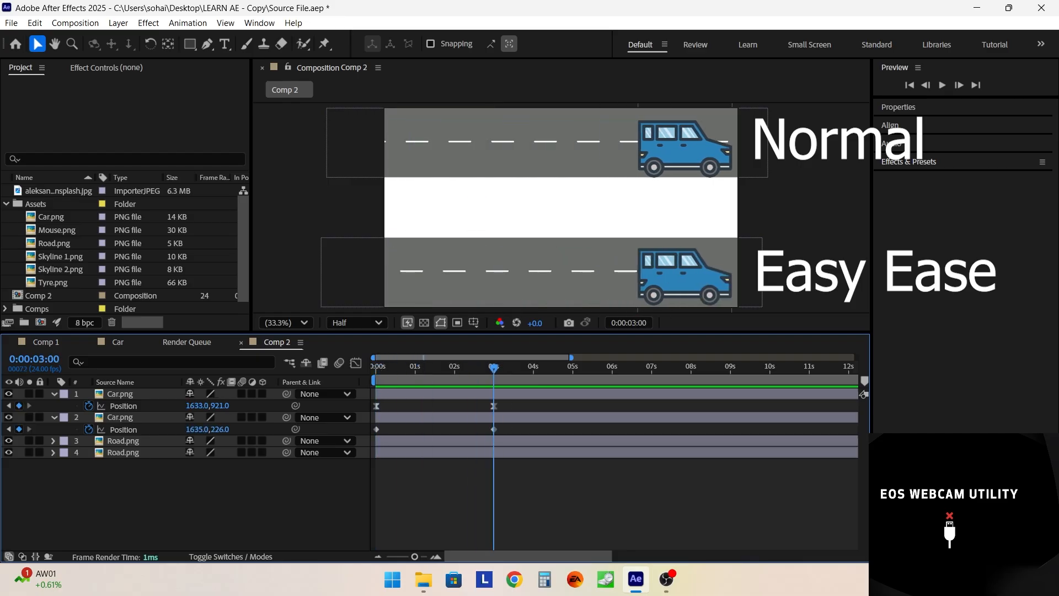
pyautogui.press('Home')
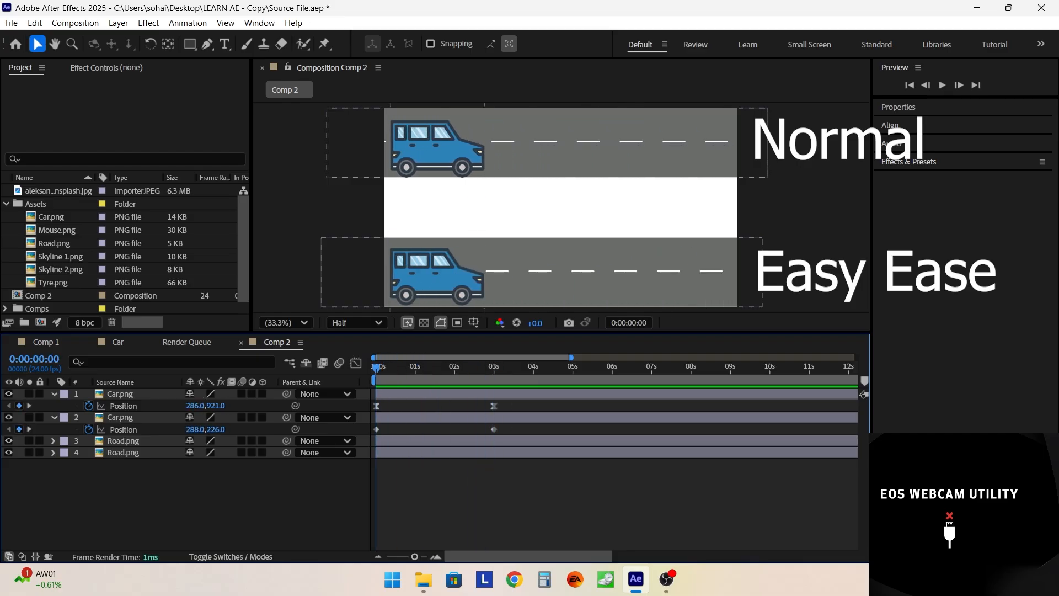
pyautogui.moveTo(376, 368)
pyautogui.mouseDown()
pyautogui.moveTo(509, 368)
pyautogui.moveTo(376, 367)
pyautogui.mouseUp()
pyautogui.click(376, 406)
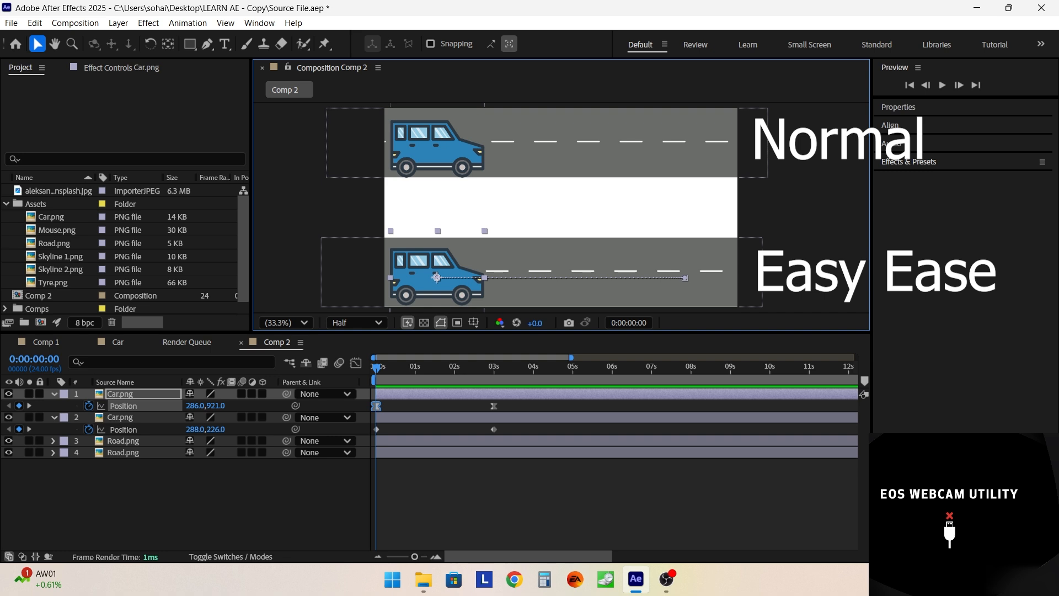
# Show the Position speed graph of the non-eased car on the upper road and preview its motion
pyautogui.click(123, 430)
pyautogui.hotkey('shift', 'F3')
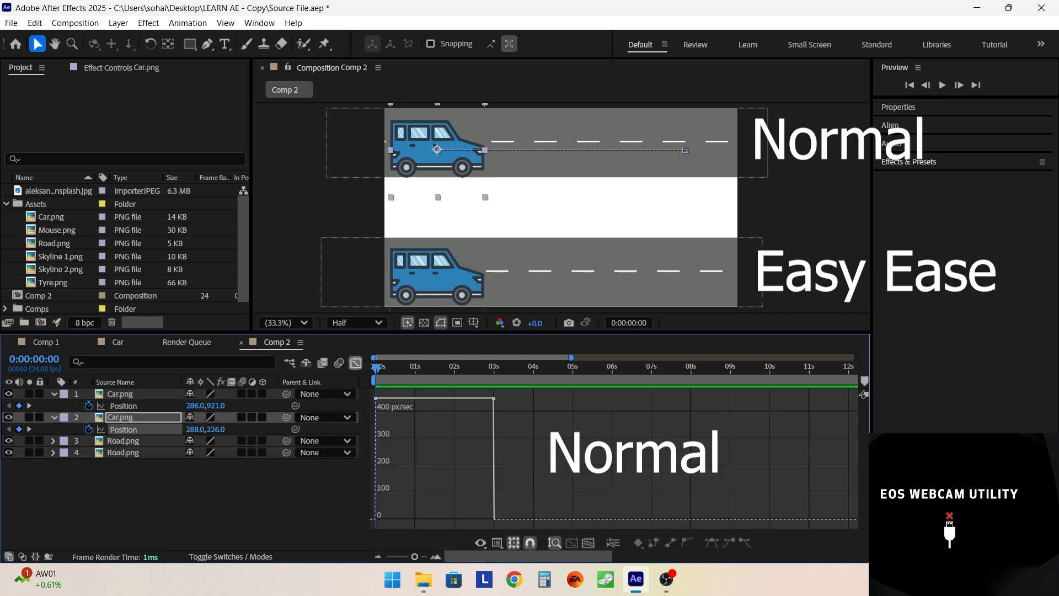
pyautogui.hotkey('ctrl', 'a')
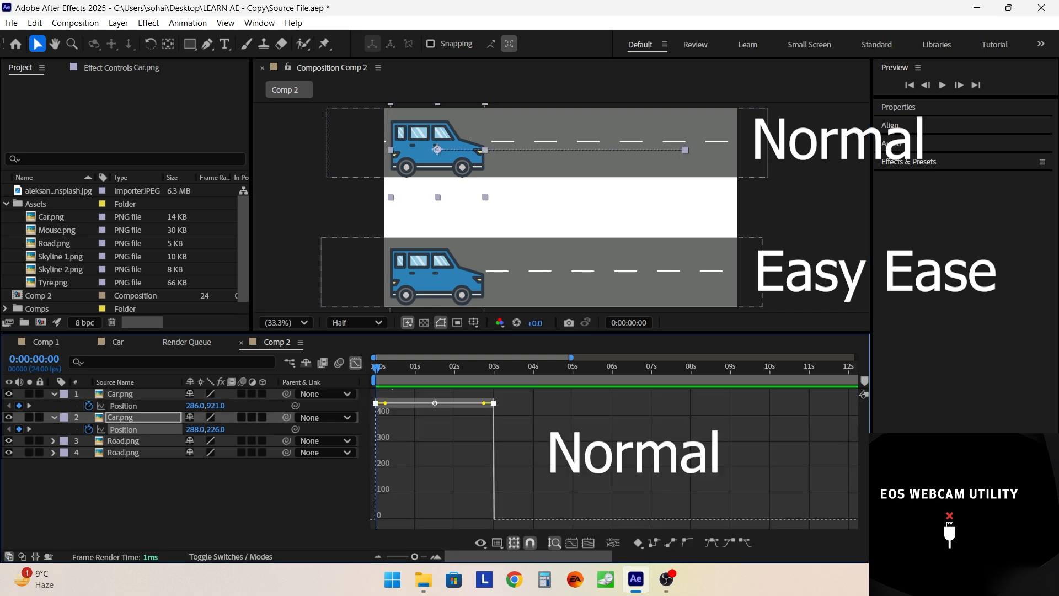
pyautogui.press('space')
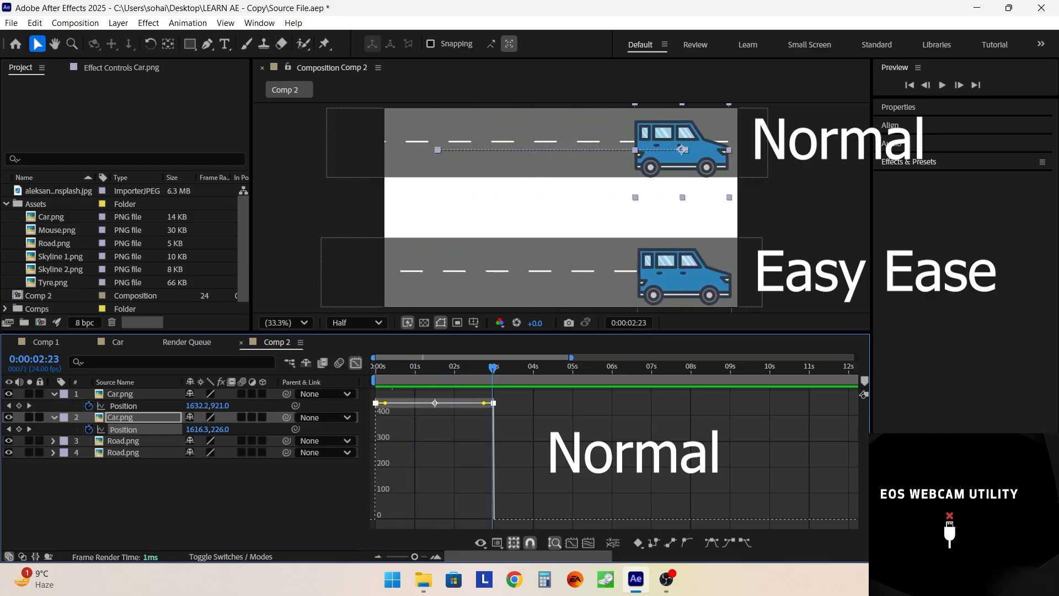
pyautogui.press('space')
pyautogui.press('Home')
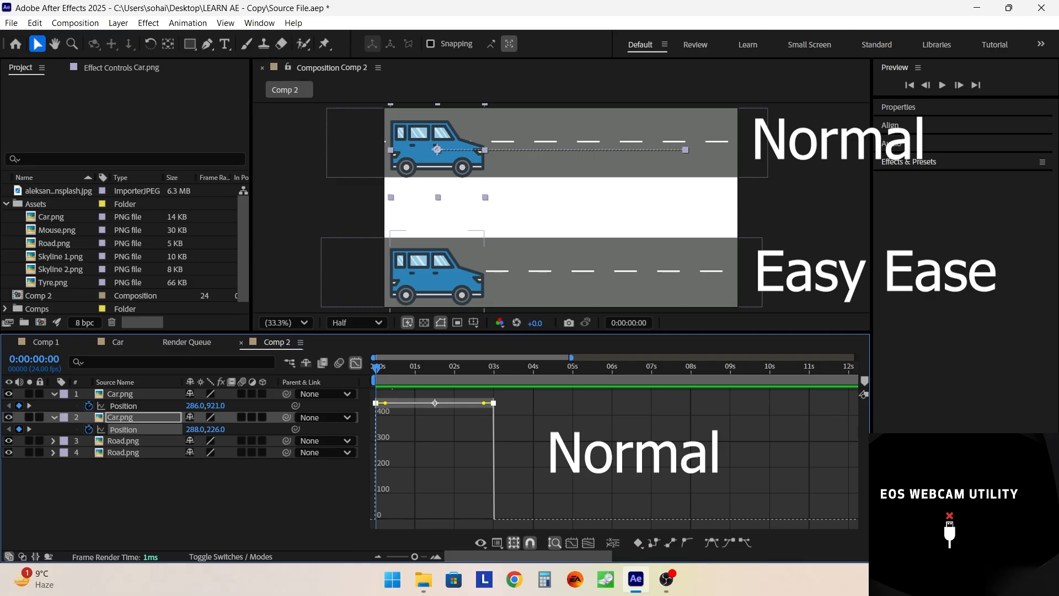
# Show the Position speed graph of the eased car on the lower road and preview its motion
pyautogui.click(123, 405)
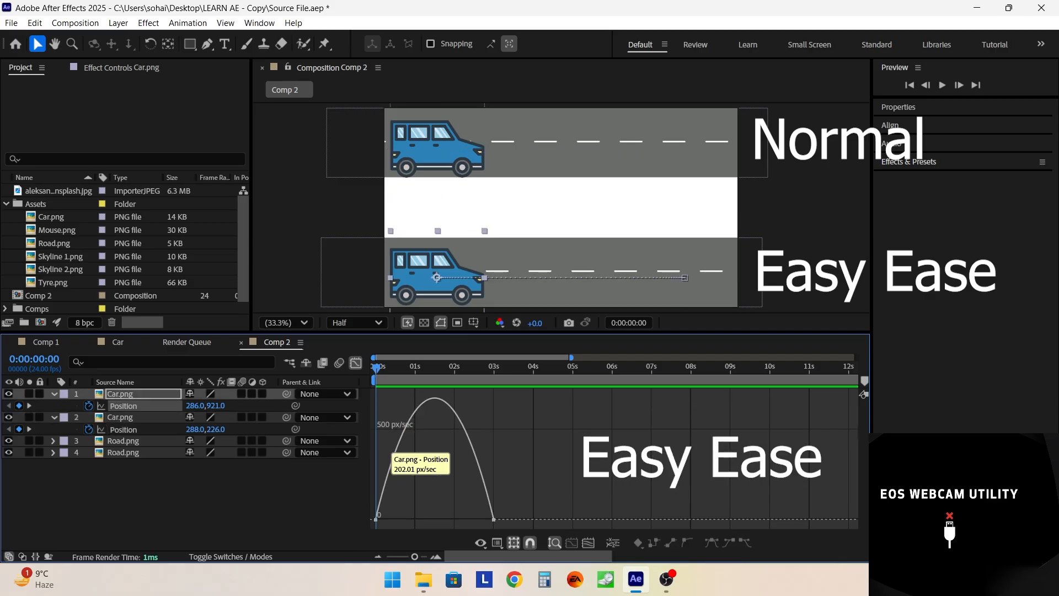
pyautogui.moveTo(435, 399)
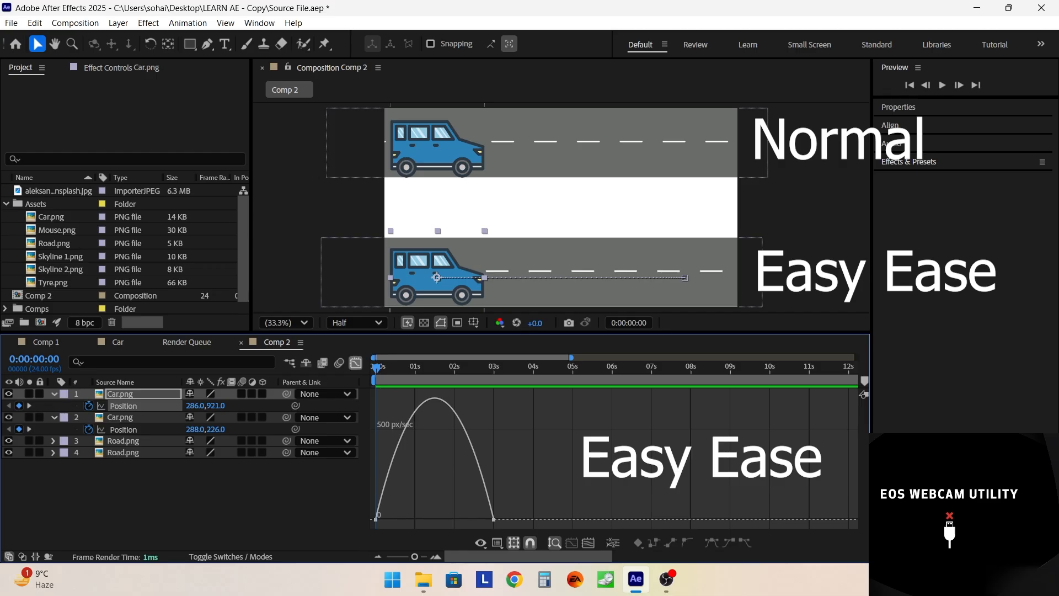
pyautogui.press('space')
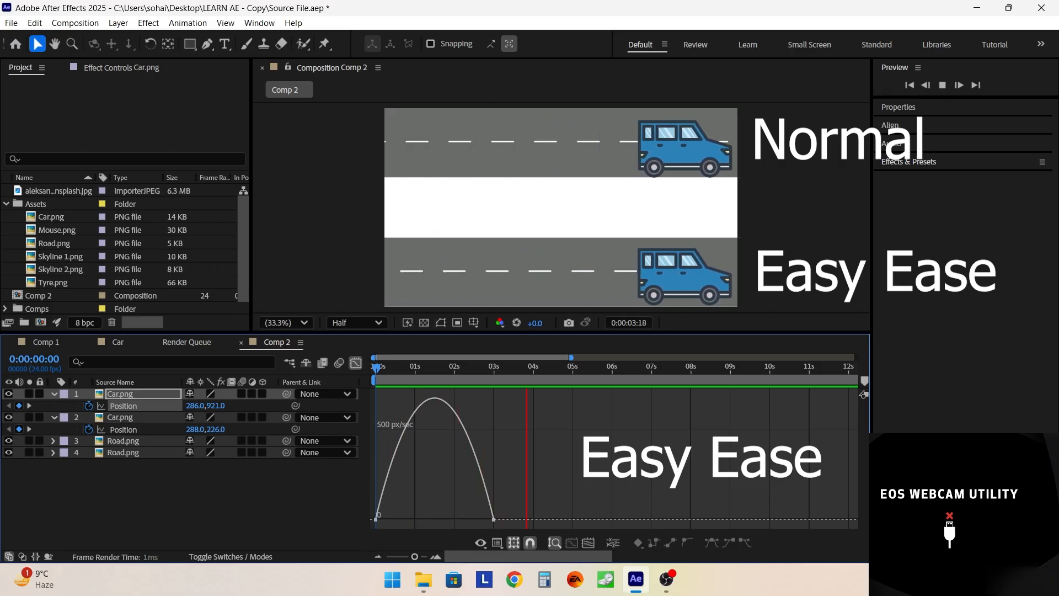
pyautogui.press('space')
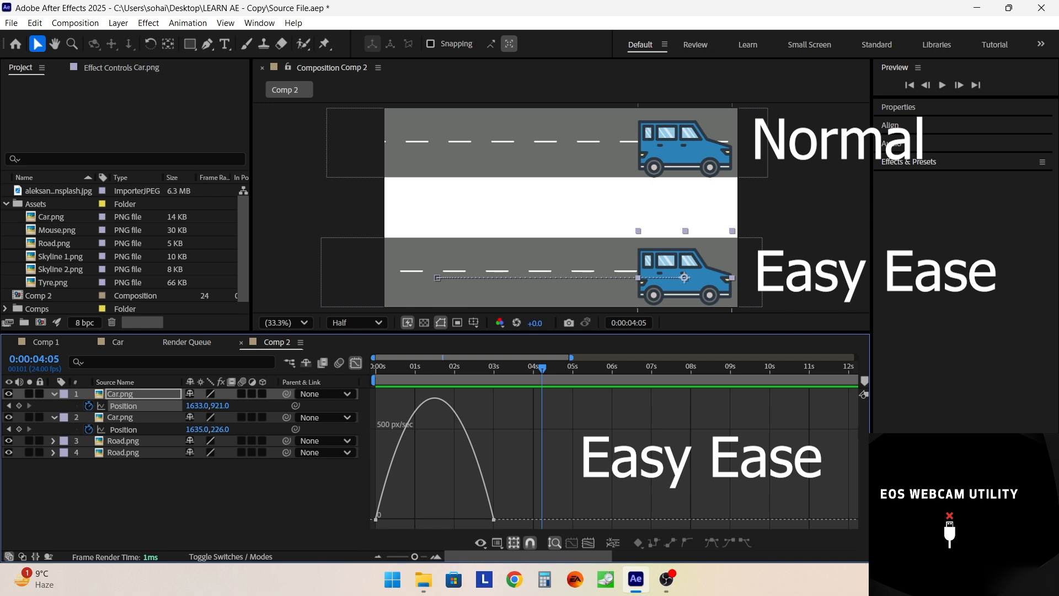
# Lengthen the incoming influence handle of the eased car's last Position keyframe so speed peaks early and tapers off gradually
pyautogui.moveTo(516, 525); pyautogui.dragTo(371, 389)
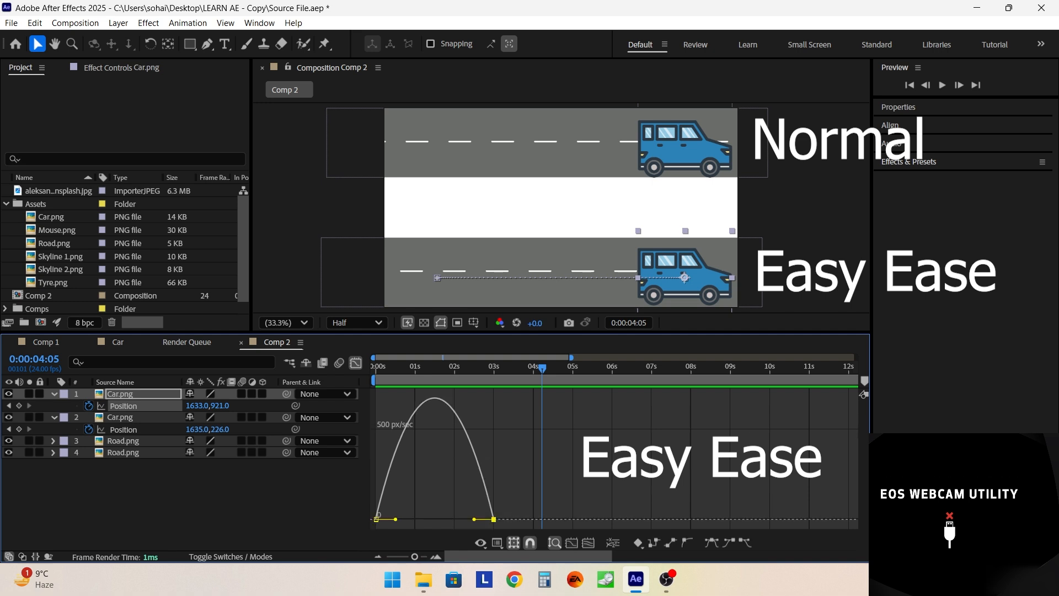
pyautogui.moveTo(475, 519); pyautogui.dragTo(449, 519)
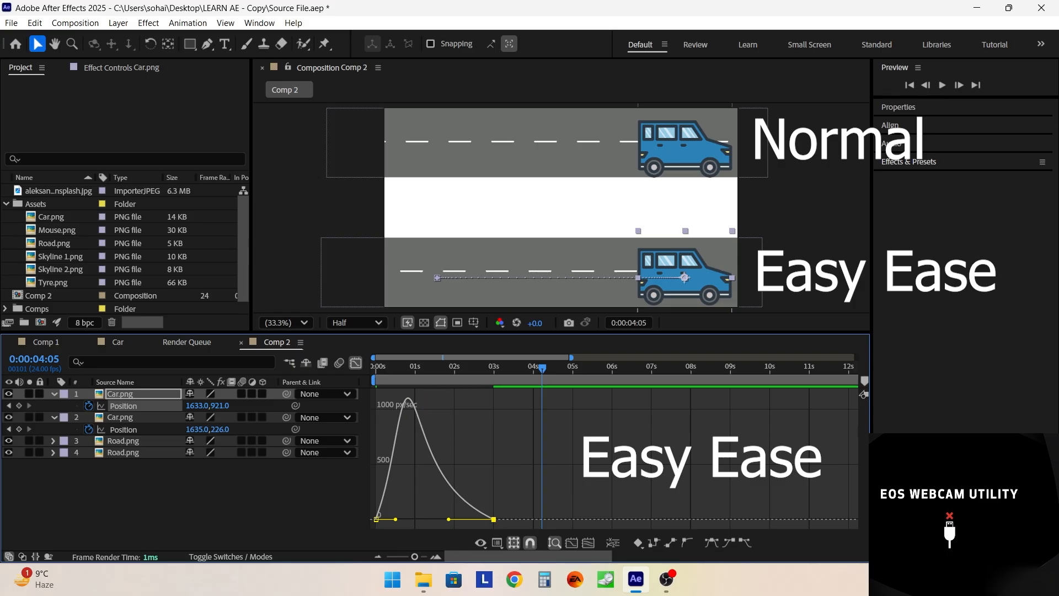
# Preview Comp 2 from the start to compare the normal car with the eased car's adjusted speed curve
pyautogui.press('space')
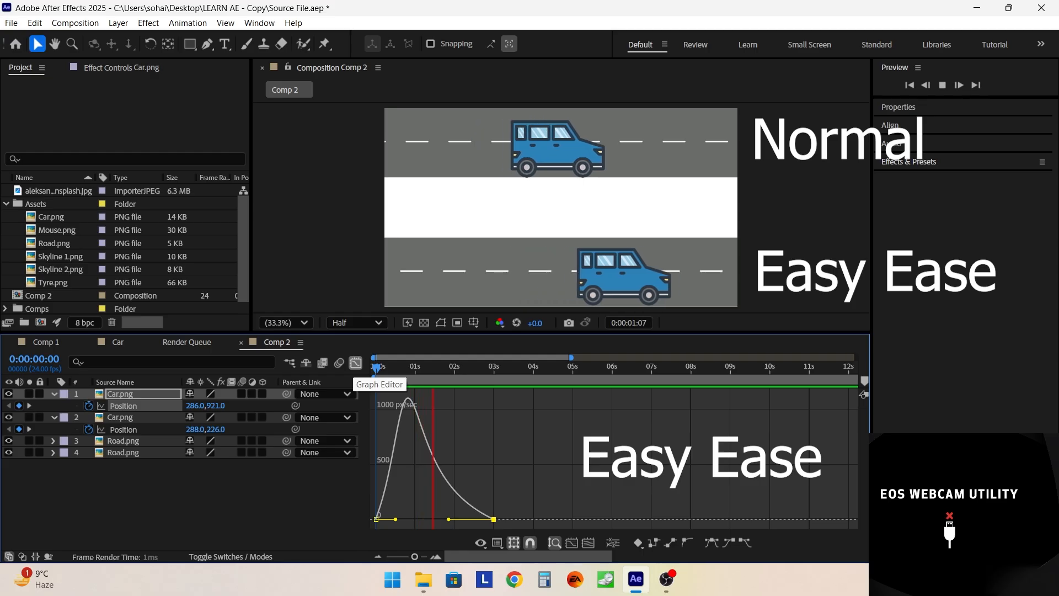
pyautogui.press('space')
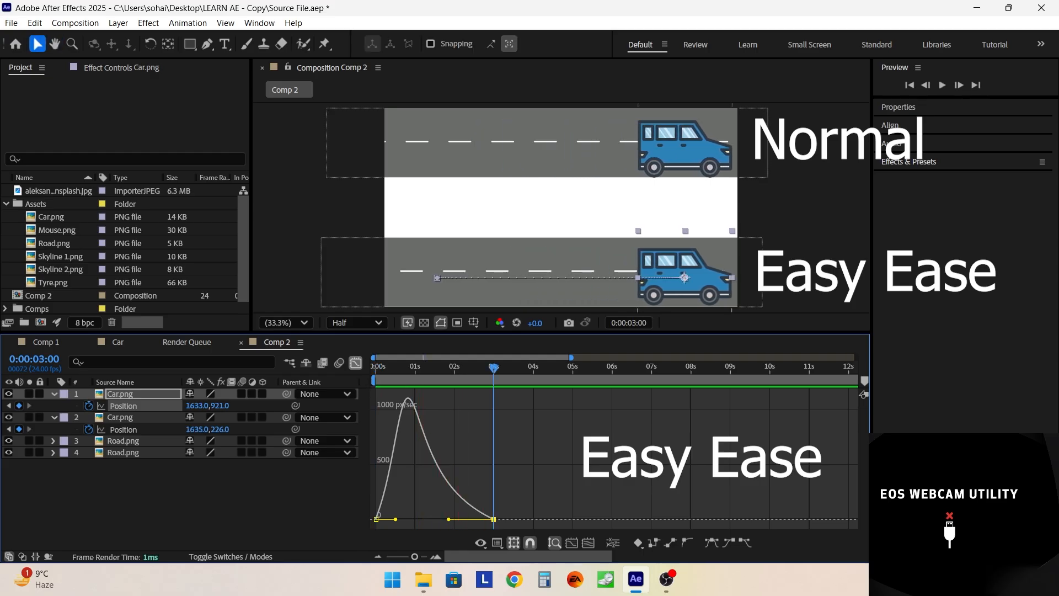
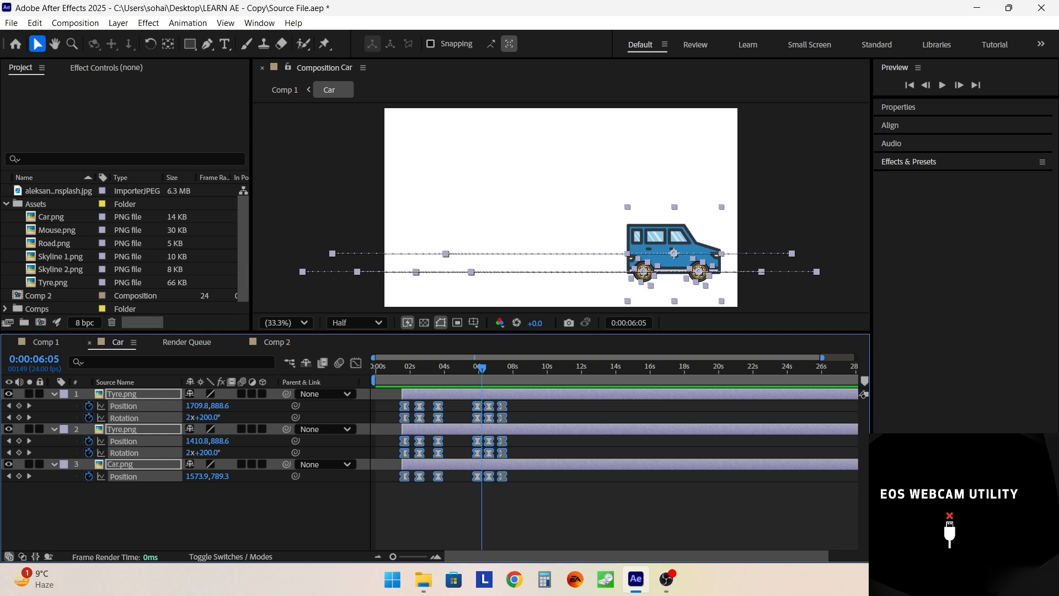
# Preview the Car composition from the start and scrub back through the eased car and tyre motion
pyautogui.press('Home')
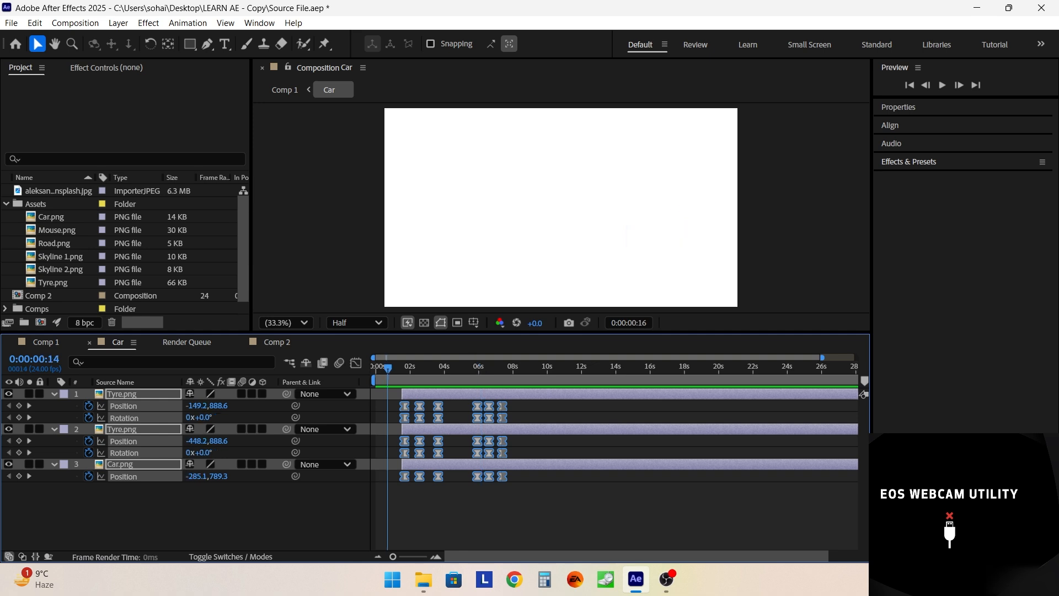
pyautogui.press('space')
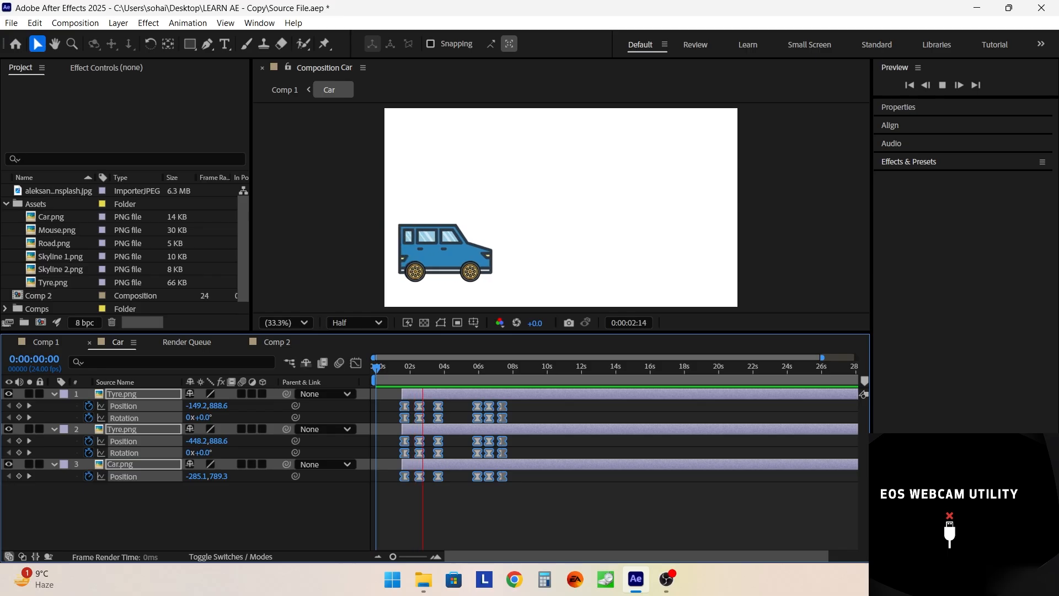
pyautogui.click(450, 368)
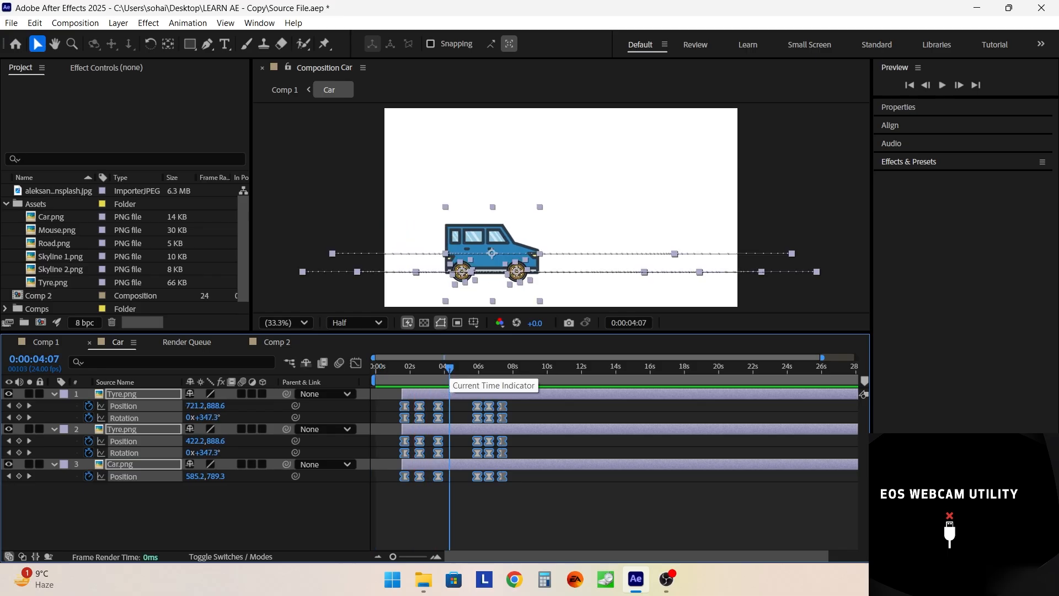
pyautogui.moveTo(450, 368); pyautogui.dragTo(428, 367)
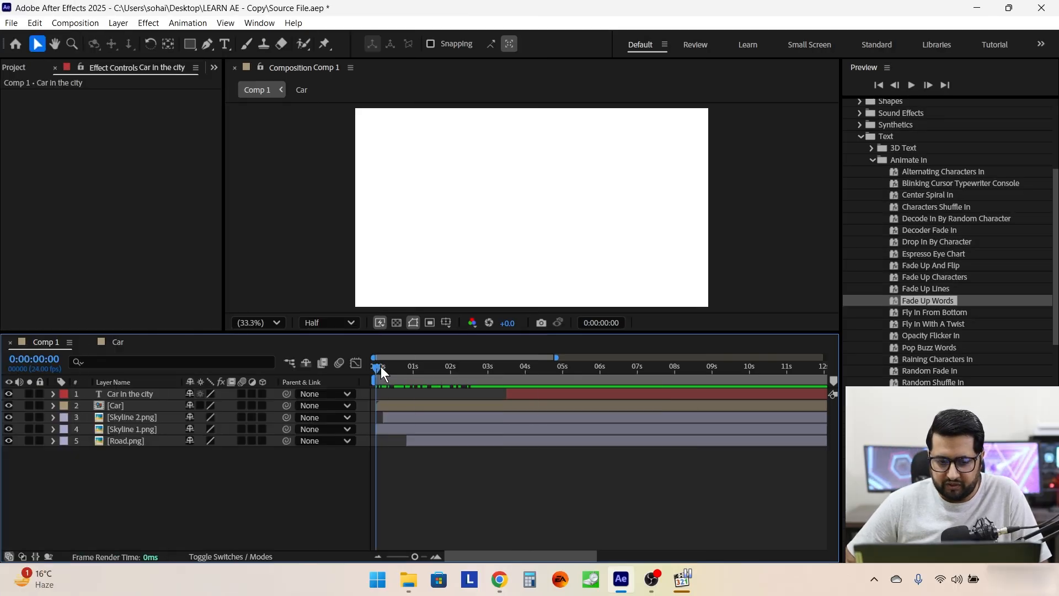
# Find where the Comp 1 animation finishes and trim the work area to end at 0:00:07:15
pyautogui.click(380, 367)
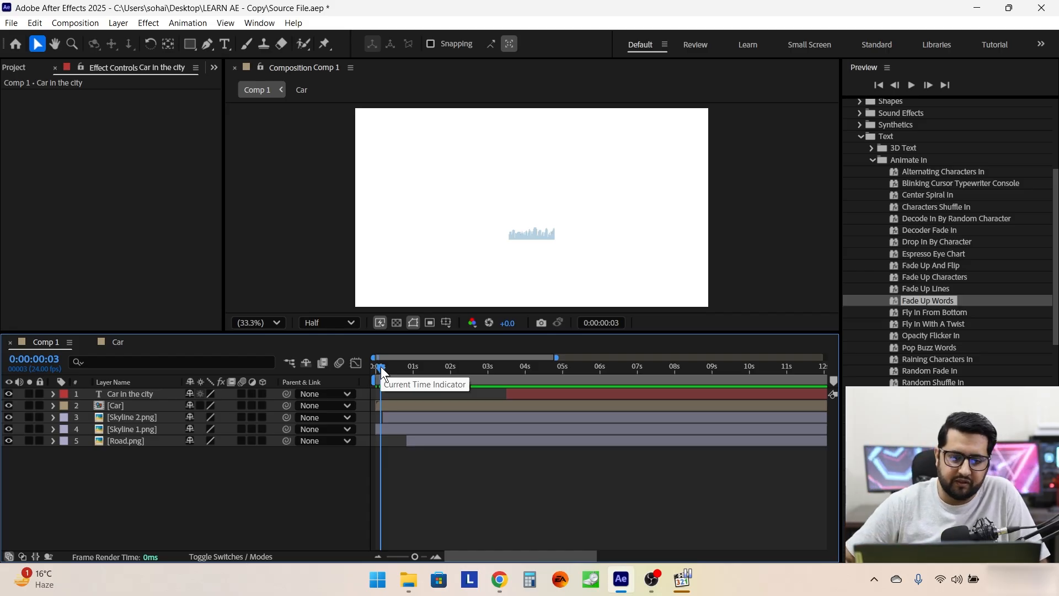
pyautogui.moveTo(482, 365); pyautogui.dragTo(661, 393)
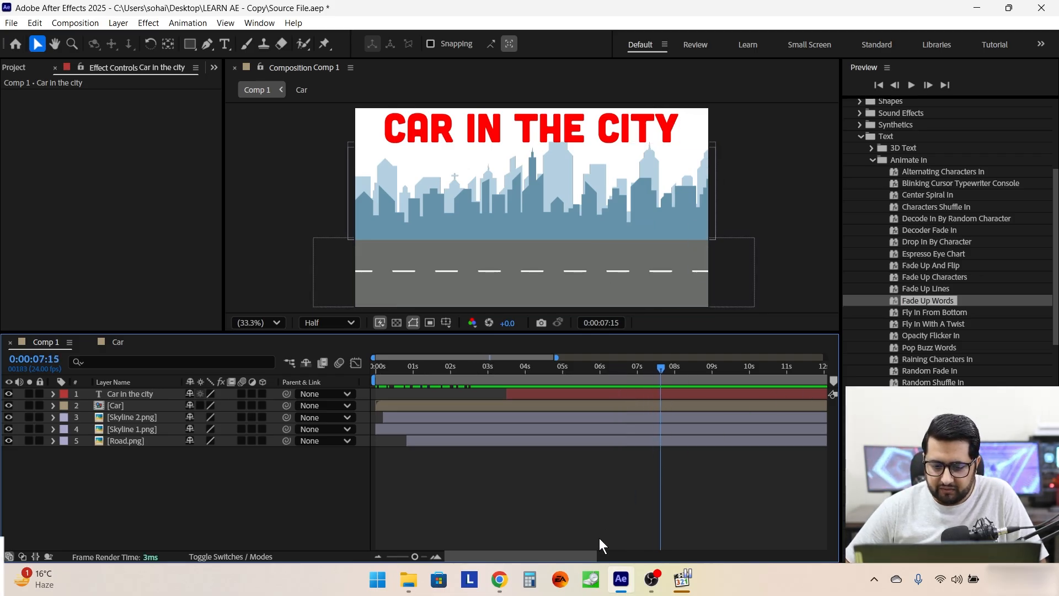
pyautogui.moveTo(556, 358); pyautogui.dragTo(886, 368)
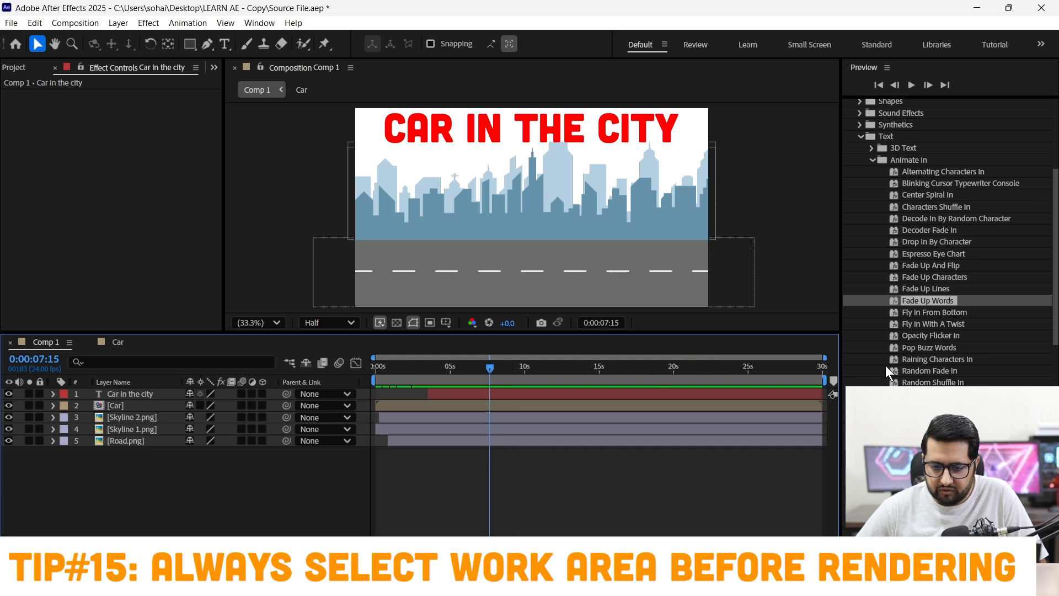
pyautogui.moveTo(824, 380); pyautogui.dragTo(488, 379)
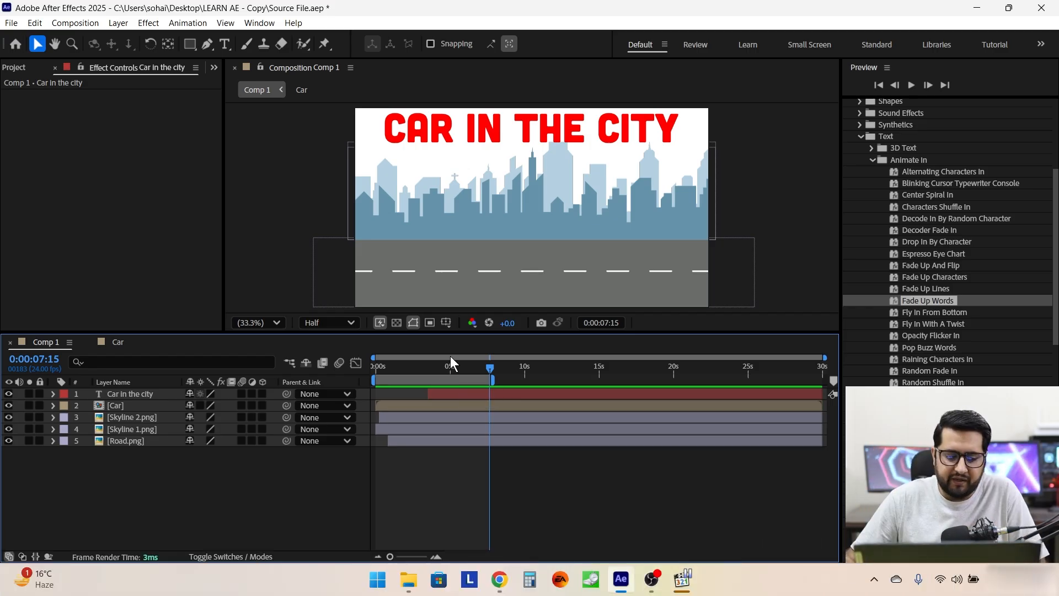
# Add Comp 1 to the render queue and set its render settings to Best quality and Full resolution
pyautogui.click(77, 23)
pyautogui.click(126, 137)
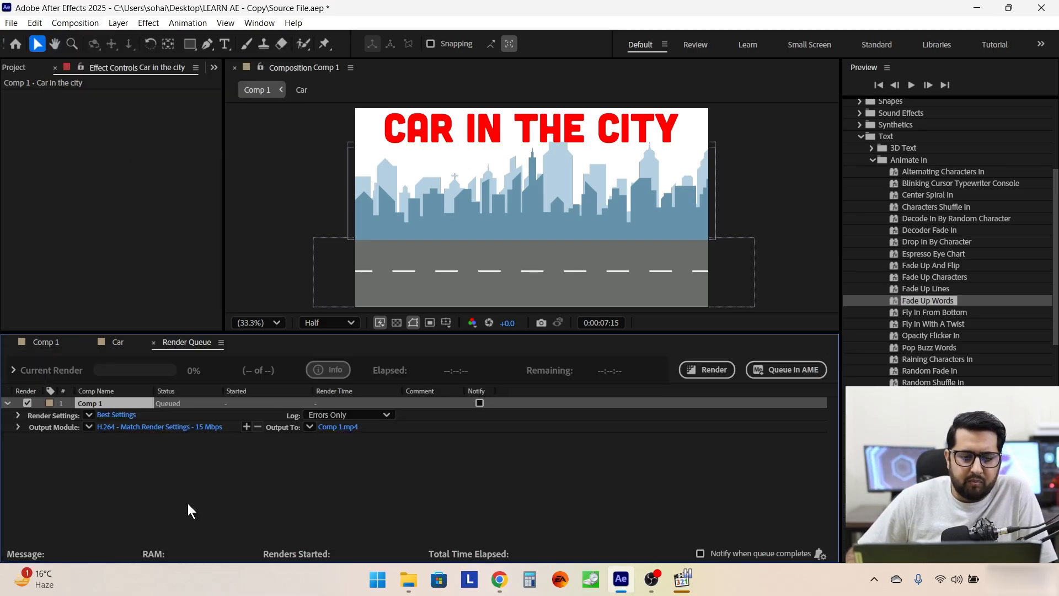
pyautogui.click(115, 414)
pyautogui.click(456, 128)
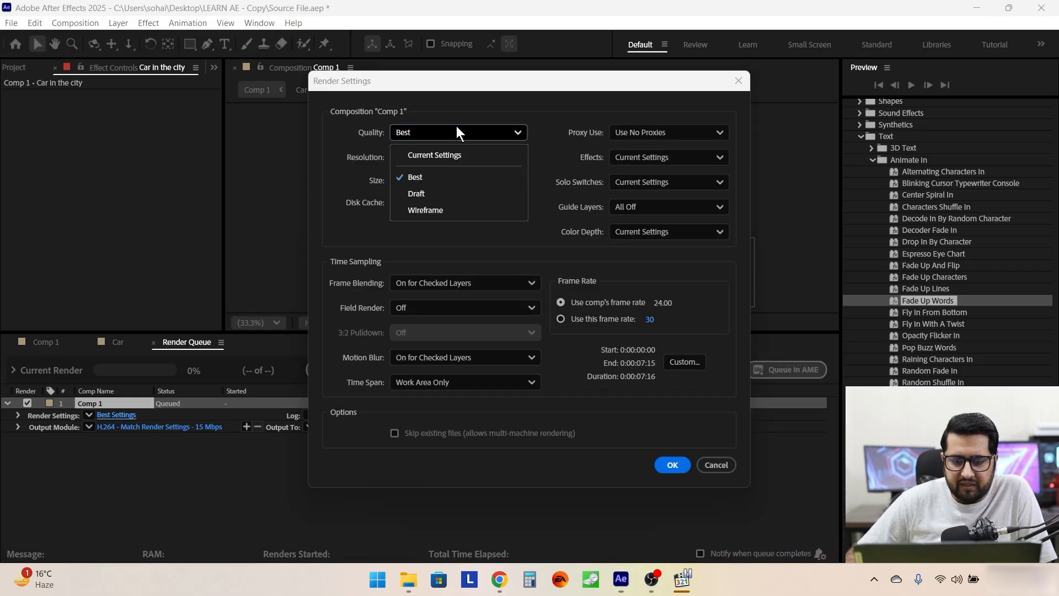
pyautogui.click(445, 178)
pyautogui.click(447, 157)
pyautogui.click(436, 201)
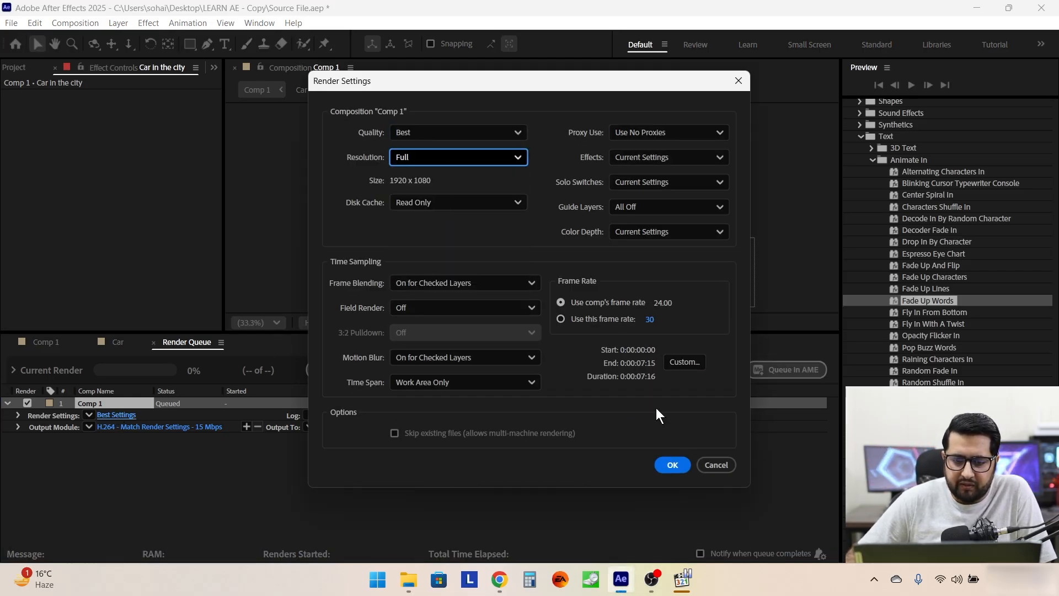
pyautogui.click(673, 465)
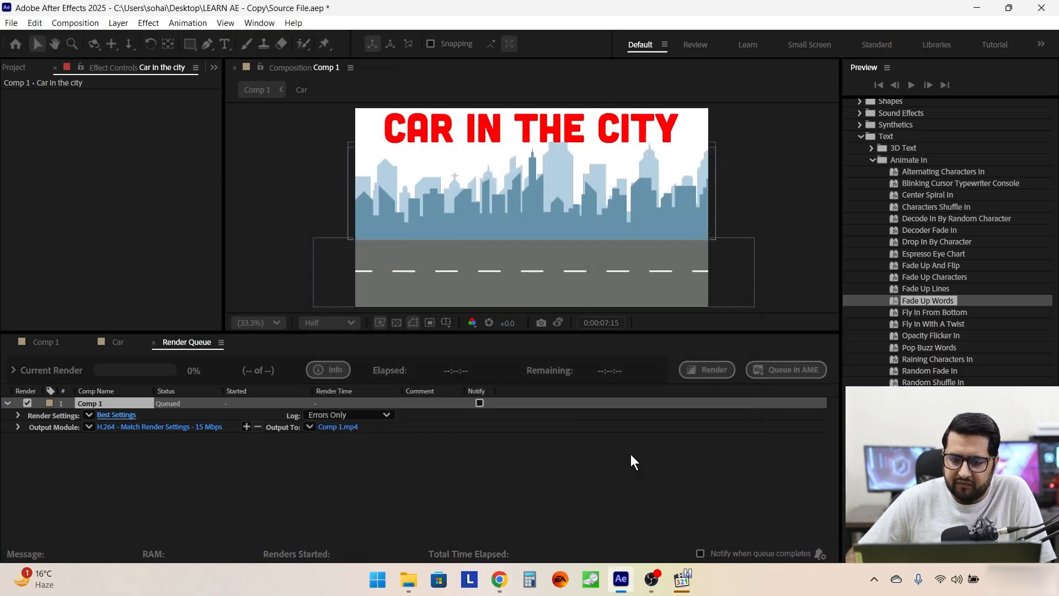
# Review the output module's H.264 format and bitrate options for Comp 1 and accept the module settings
pyautogui.click(178, 426)
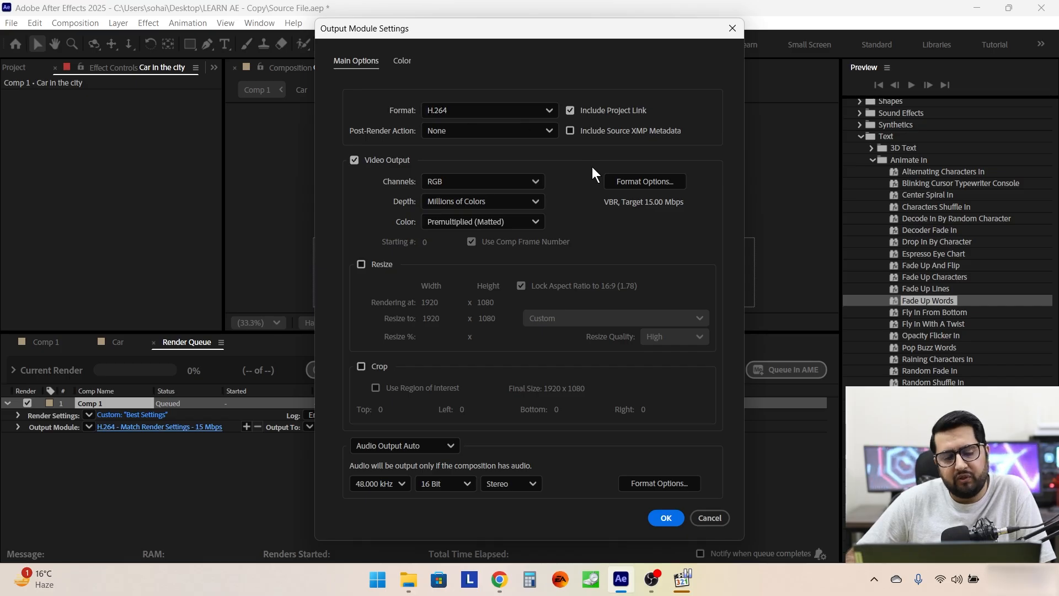
pyautogui.click(644, 182)
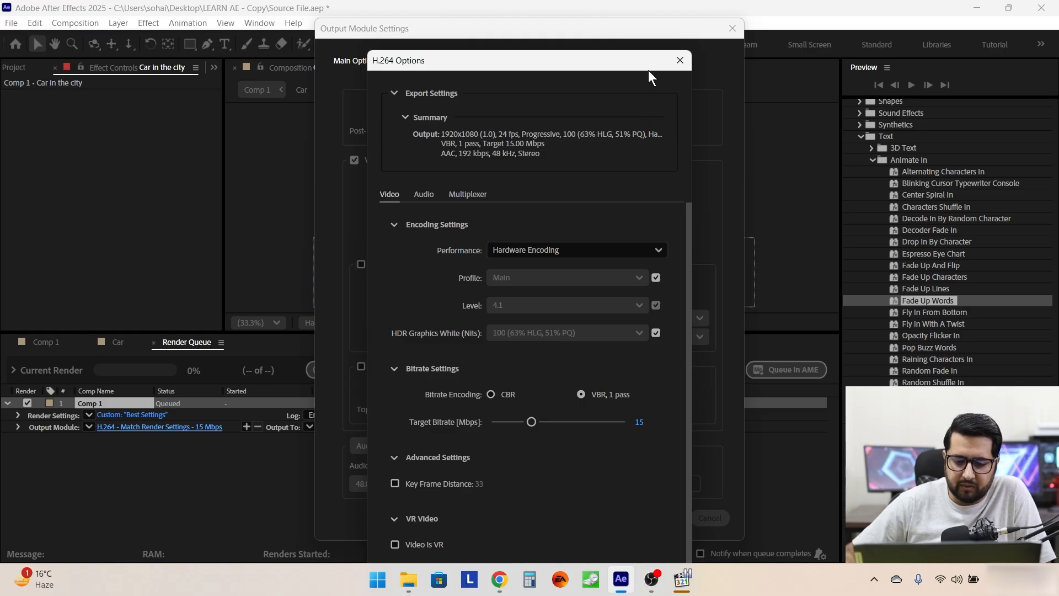
pyautogui.click(679, 59)
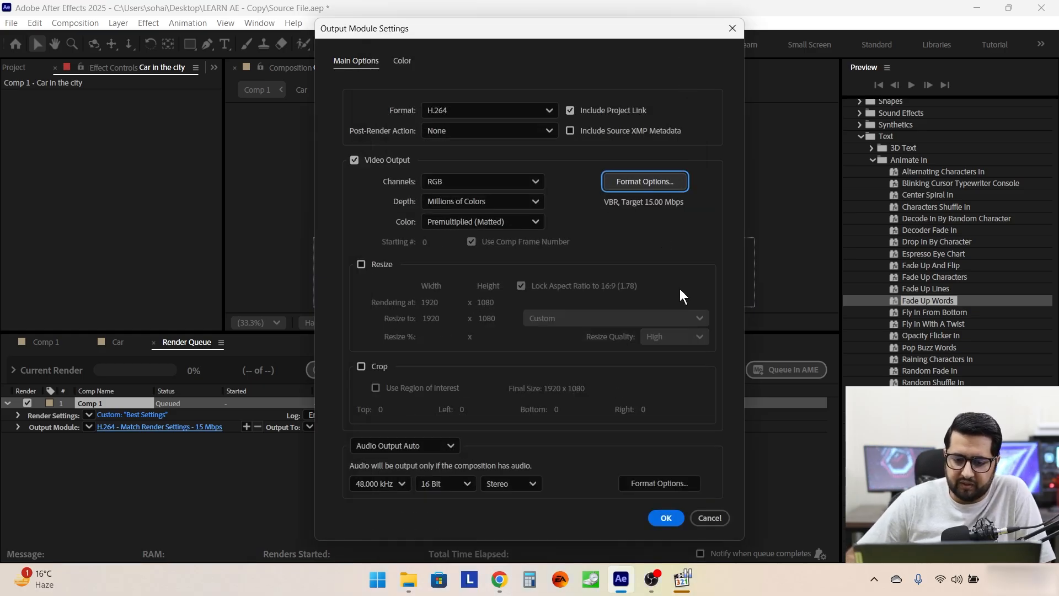
pyautogui.click(665, 518)
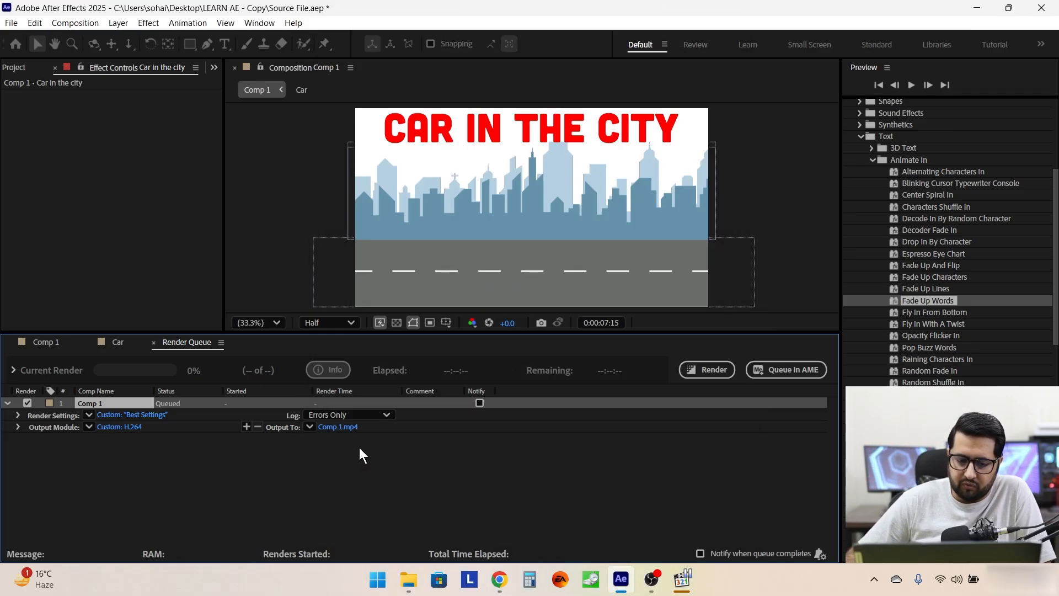
# Set the output file to "Car in the city" in the Desktop folder LEARN AE - Copy and render the composition
pyautogui.click(334, 426)
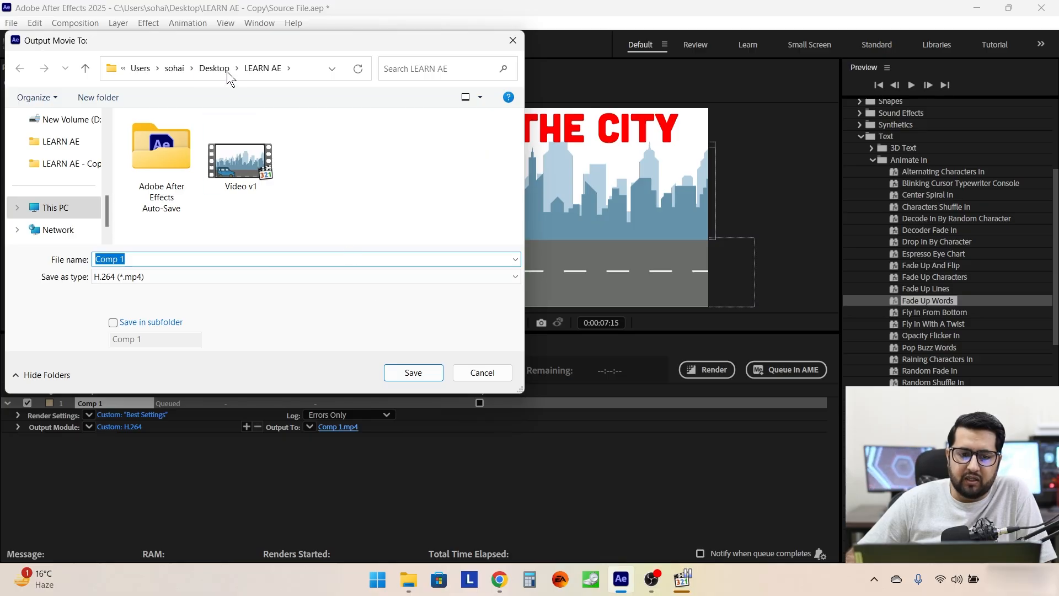
pyautogui.click(63, 208)
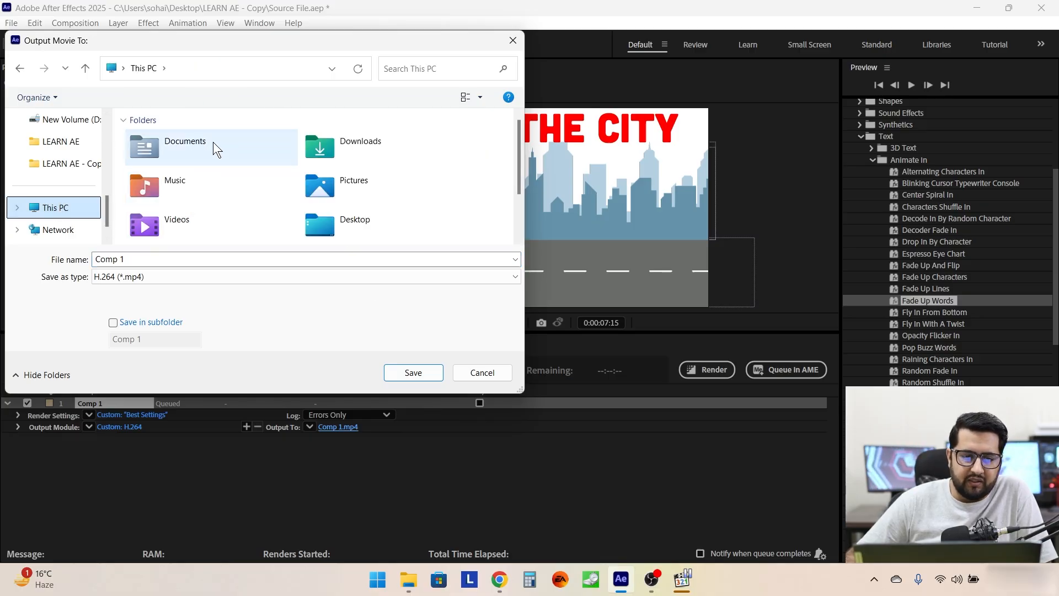
pyautogui.doubleClick(320, 223)
pyautogui.doubleClick(199, 161)
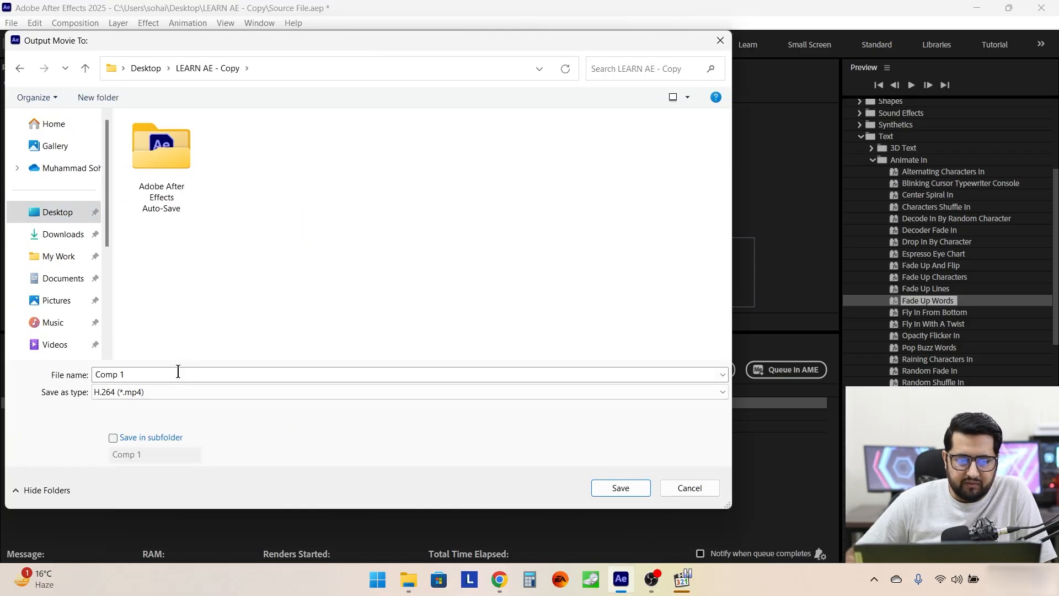
pyautogui.click(178, 373)
pyautogui.write('Car in')
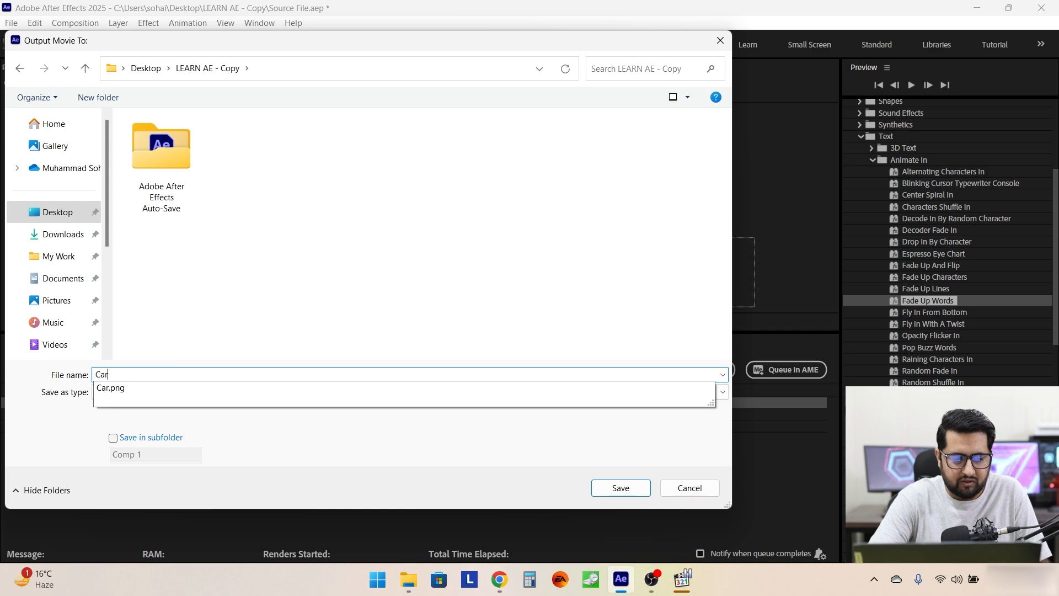
pyautogui.write('city')
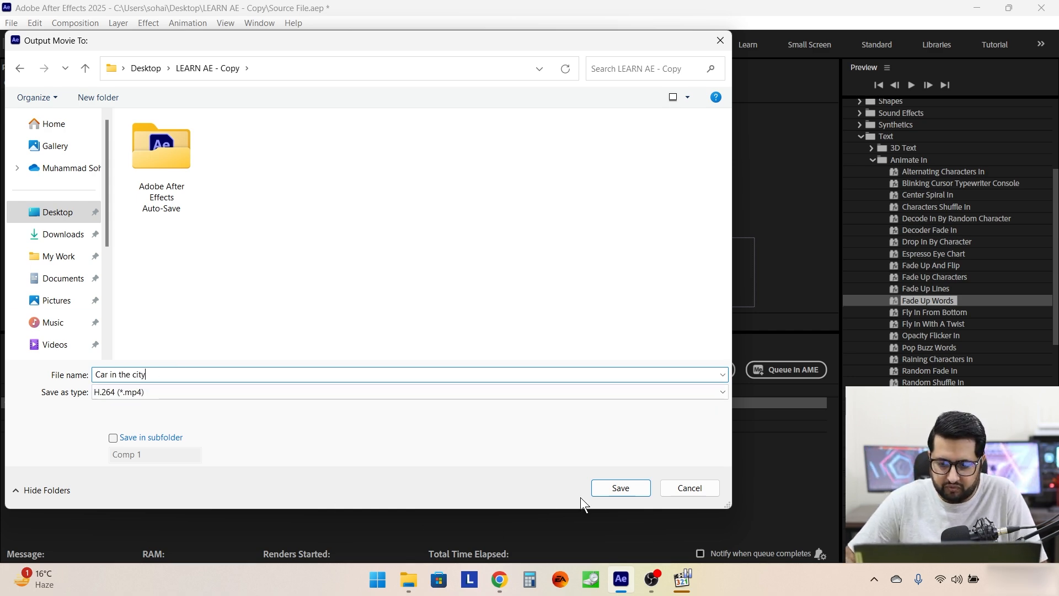
pyautogui.click(601, 488)
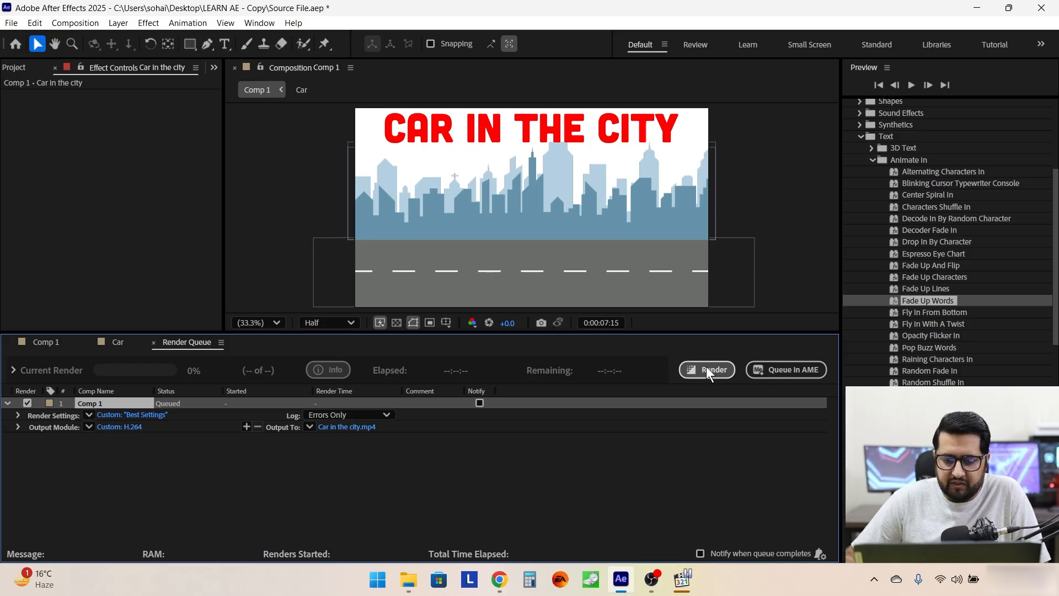
pyautogui.click(705, 368)
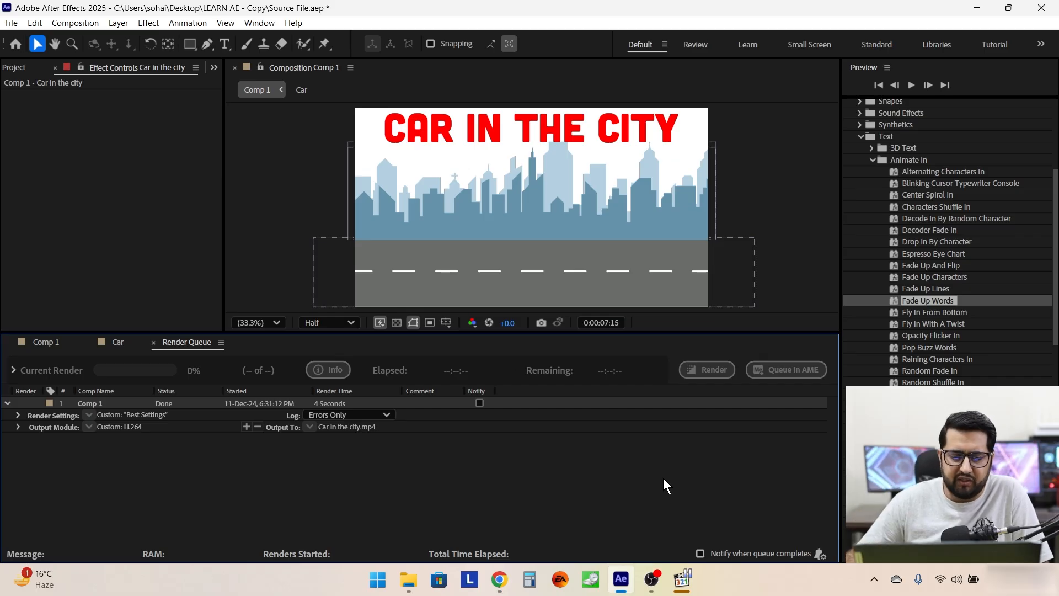
# Switch to File Explorer and play the rendered "Car in the city" video from the LEARN AE - Copy folder
pyautogui.moveTo(408, 579)
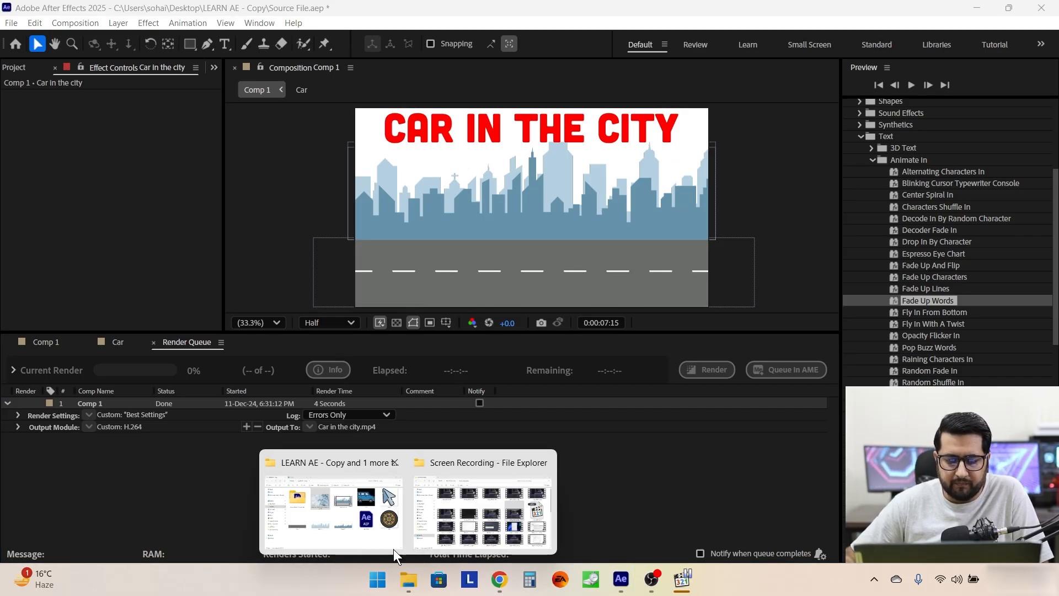
pyautogui.click(354, 495)
pyautogui.click(624, 376)
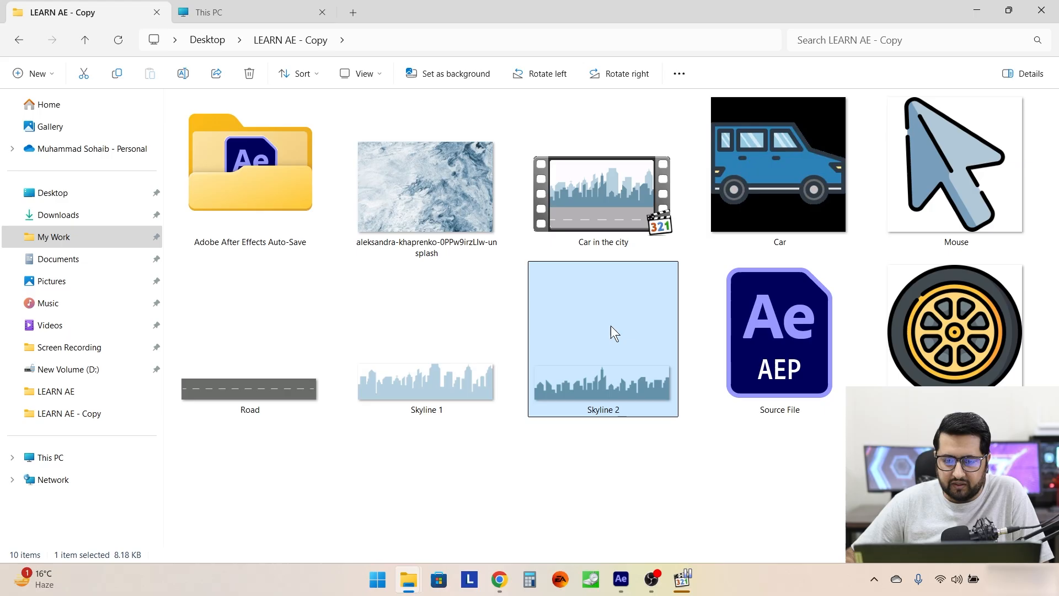
pyautogui.doubleClick(604, 193)
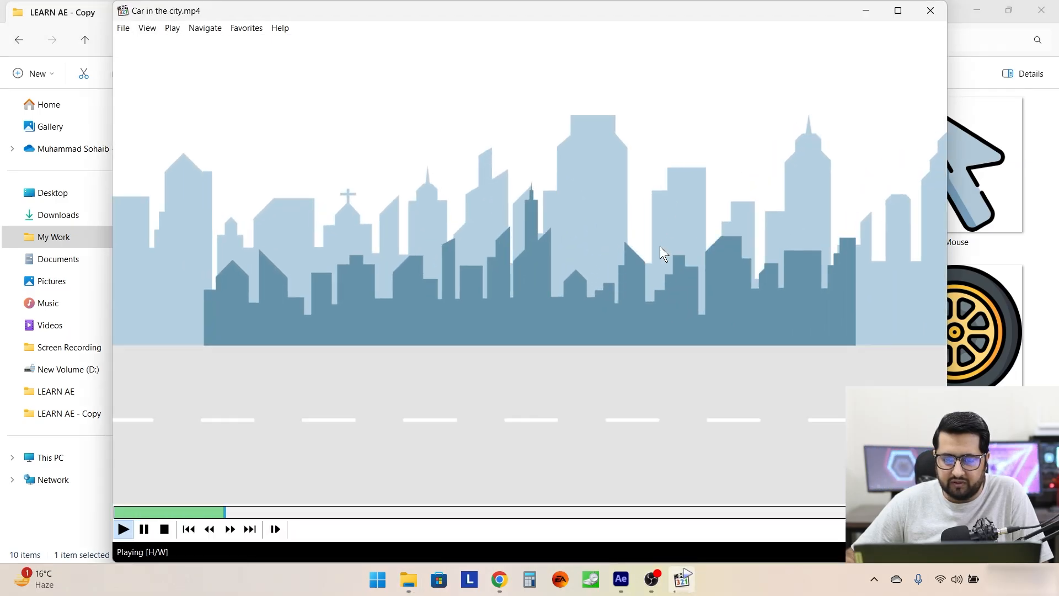